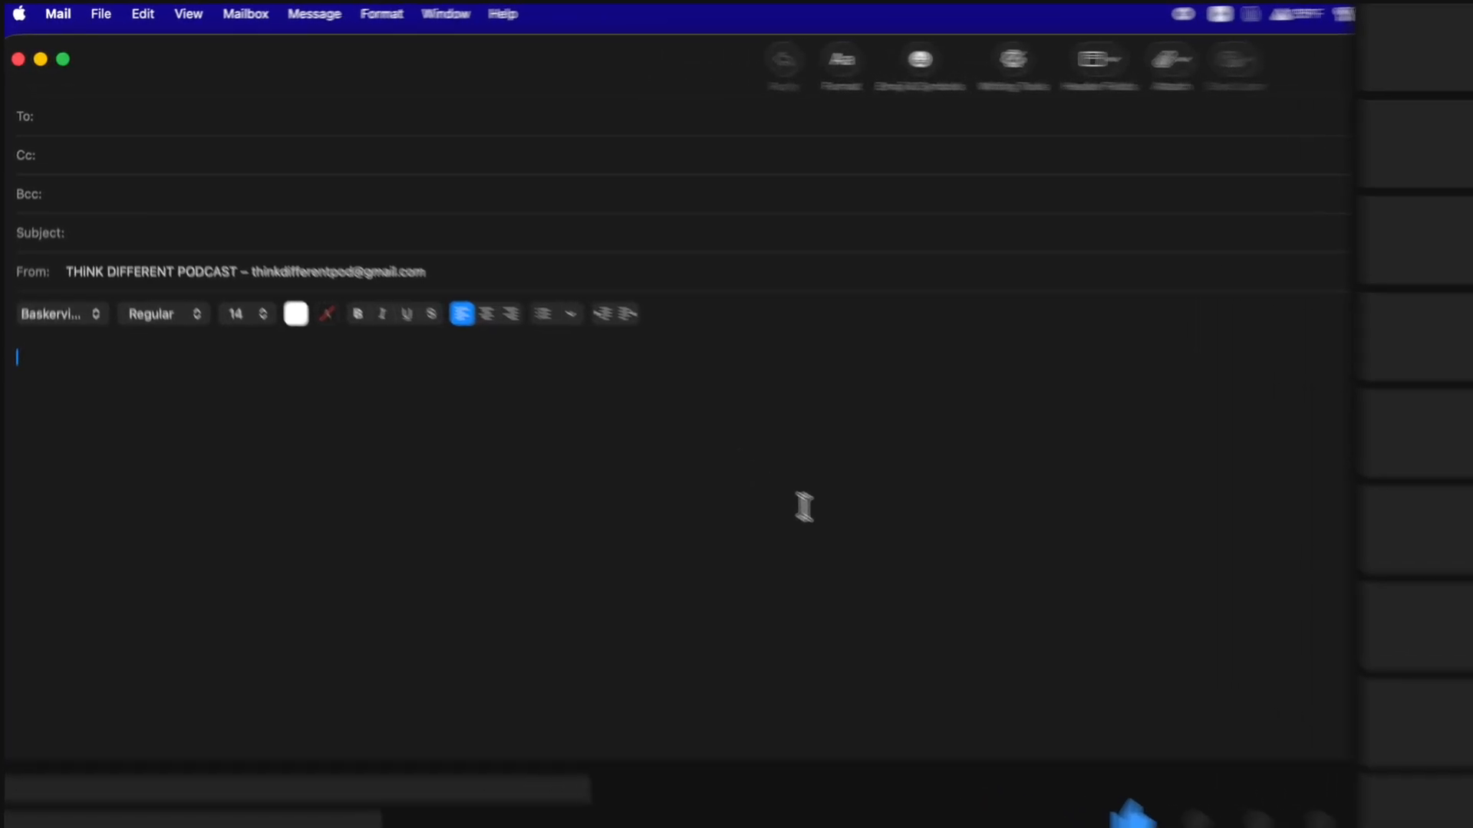
# Step: Step through the To, Cc and Subject fields of the blank message
pyautogui.click(453, 203)
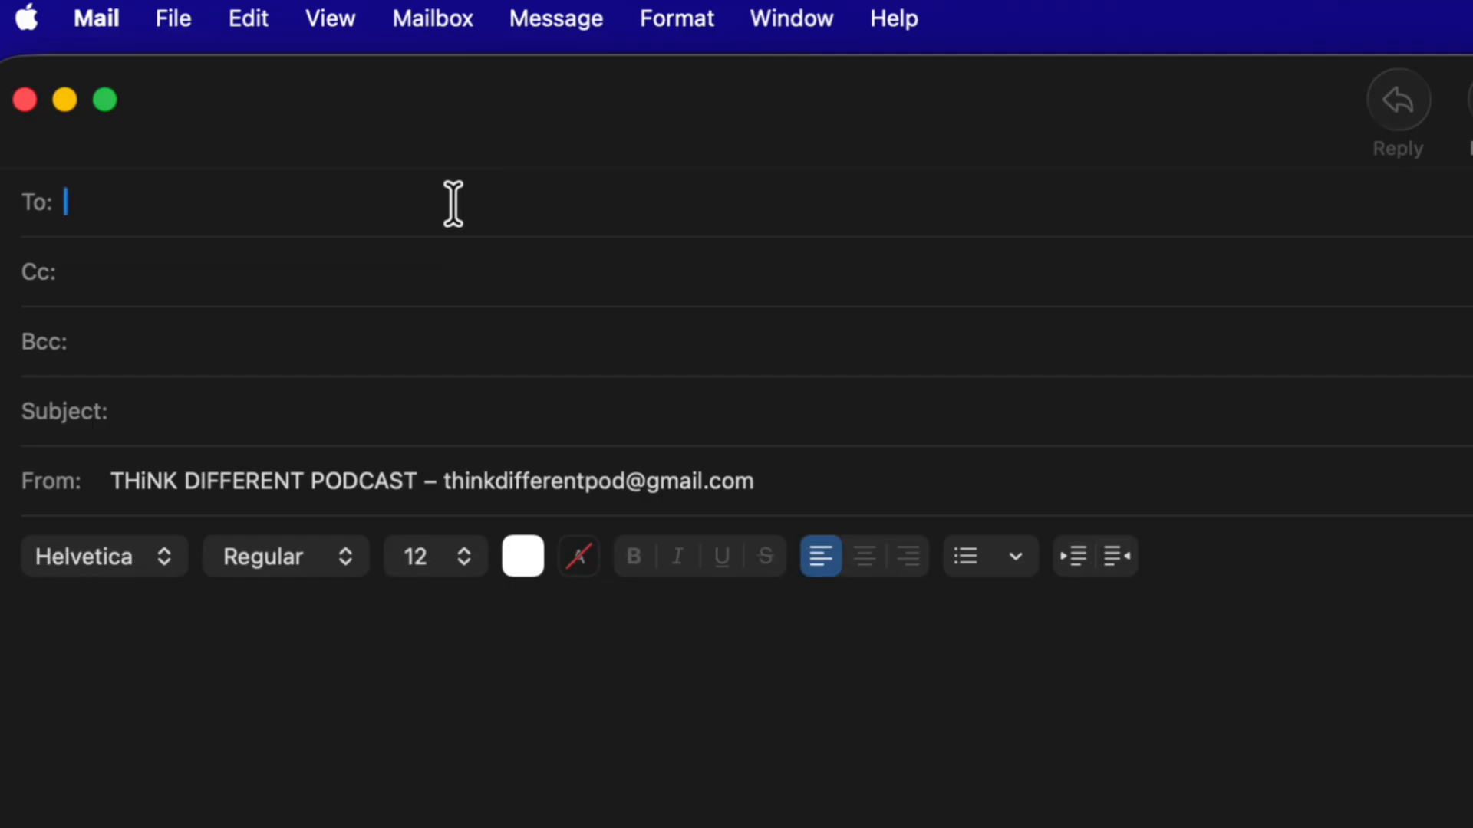
pyautogui.click(345, 270)
pyautogui.click(273, 405)
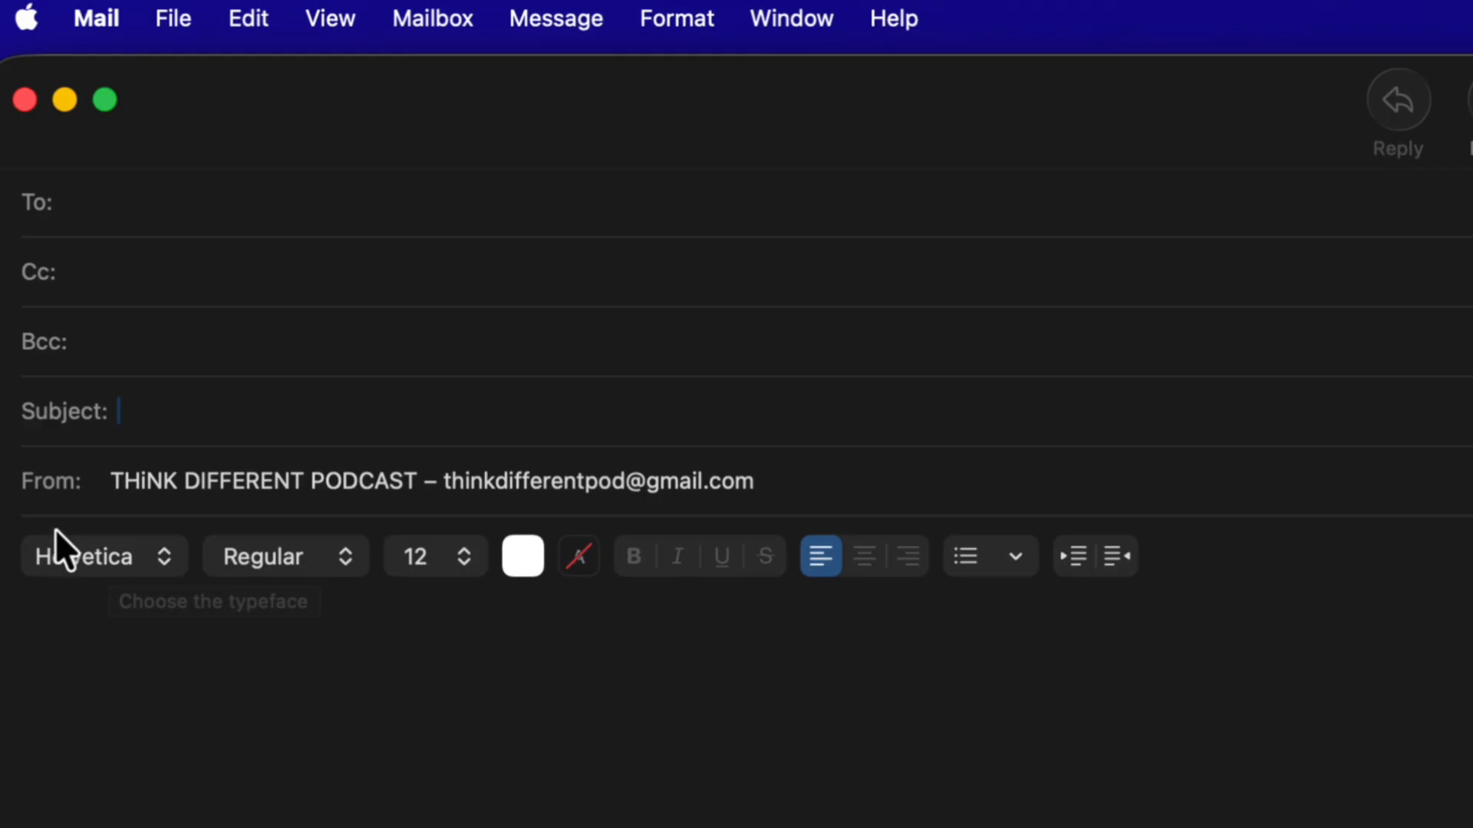
# Step: Glance at the message font list, then open Mail Settings on the Accounts pane
pyautogui.click(132, 558)
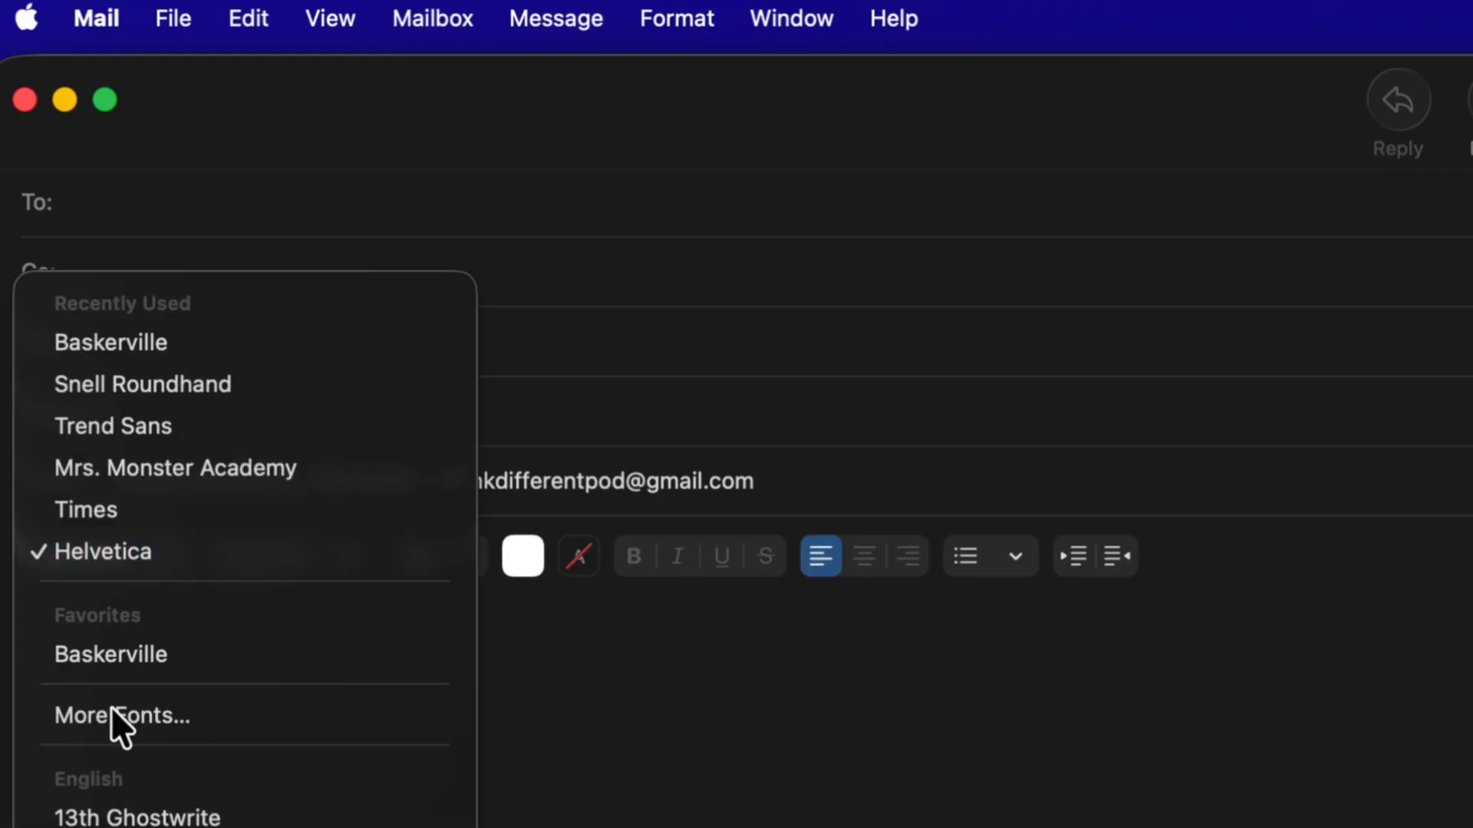
pyautogui.click(652, 751)
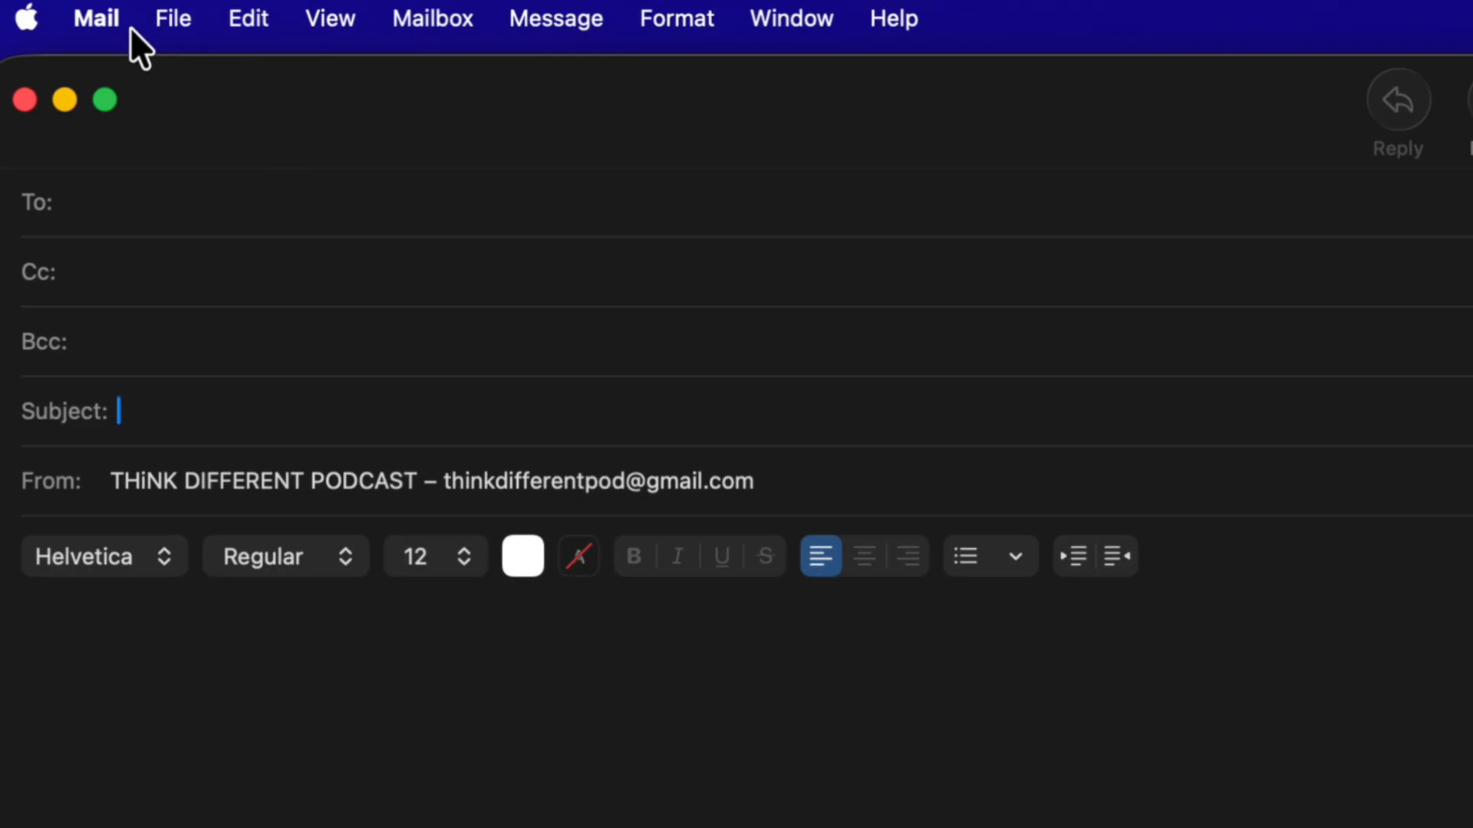
pyautogui.click(100, 17)
pyautogui.click(135, 145)
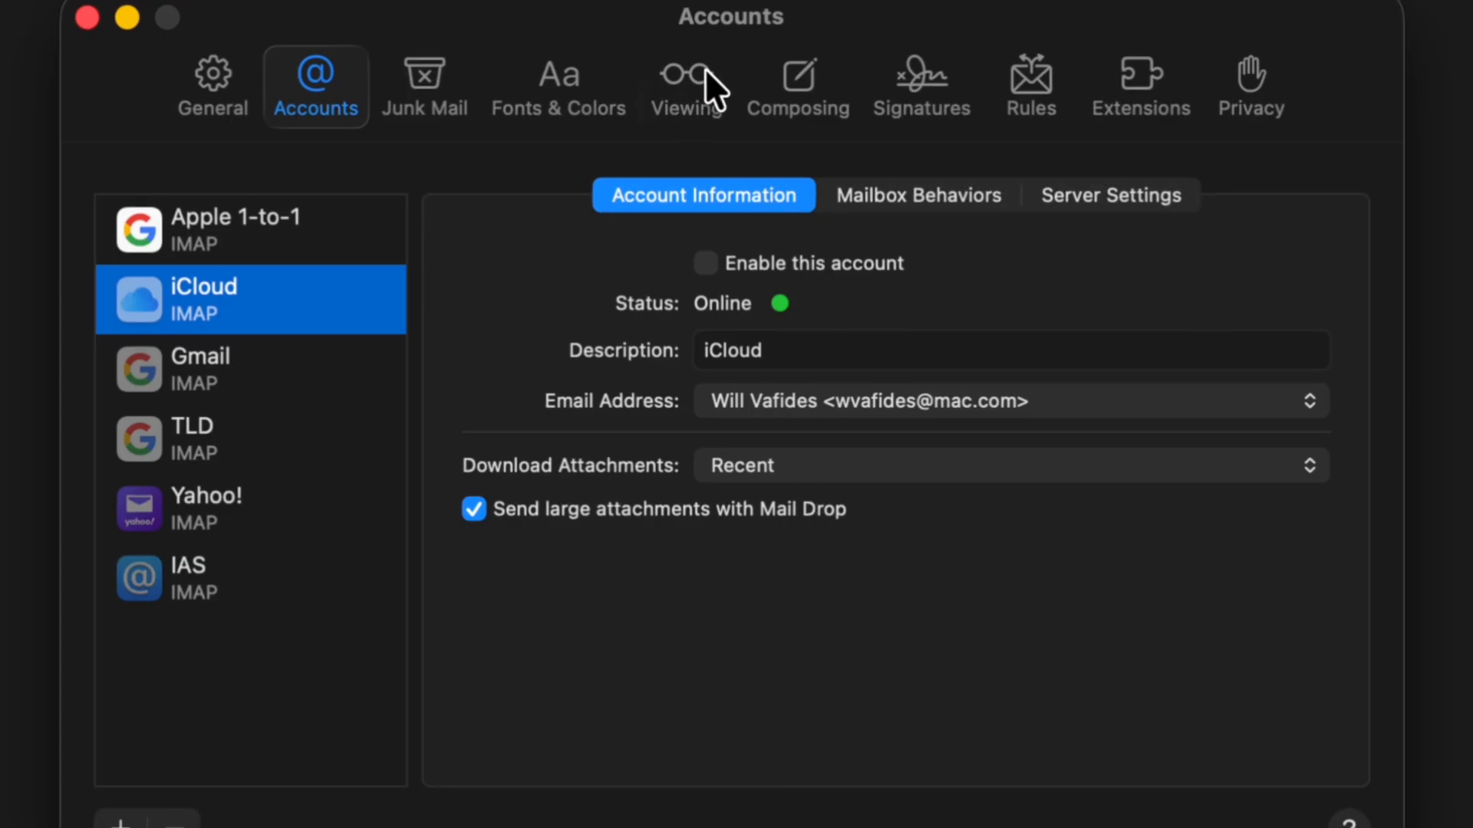
# Step: Choose Big Caslon as the message font under Fonts & Colors
pyautogui.click(550, 68)
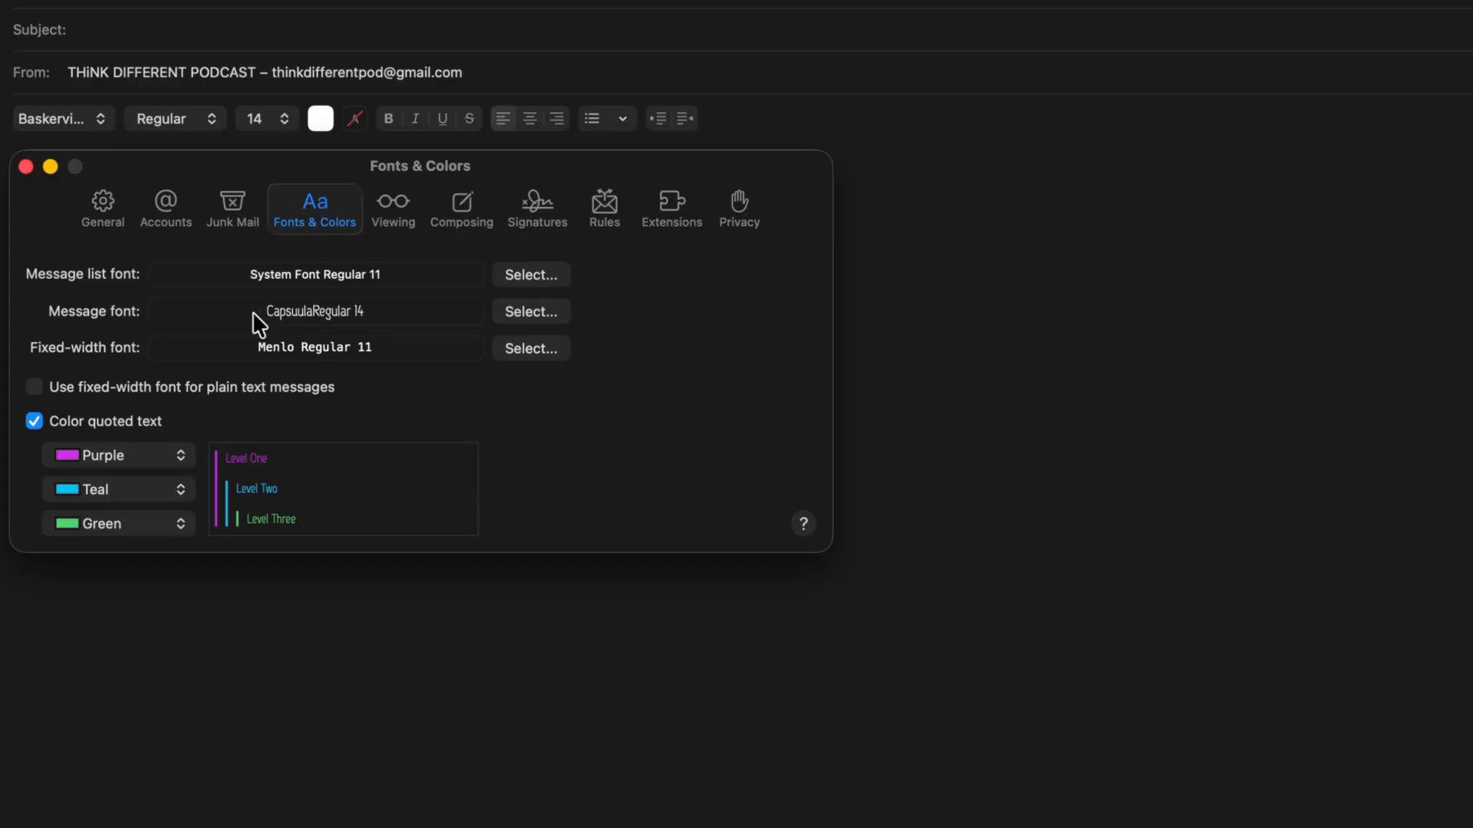
pyautogui.click(544, 311)
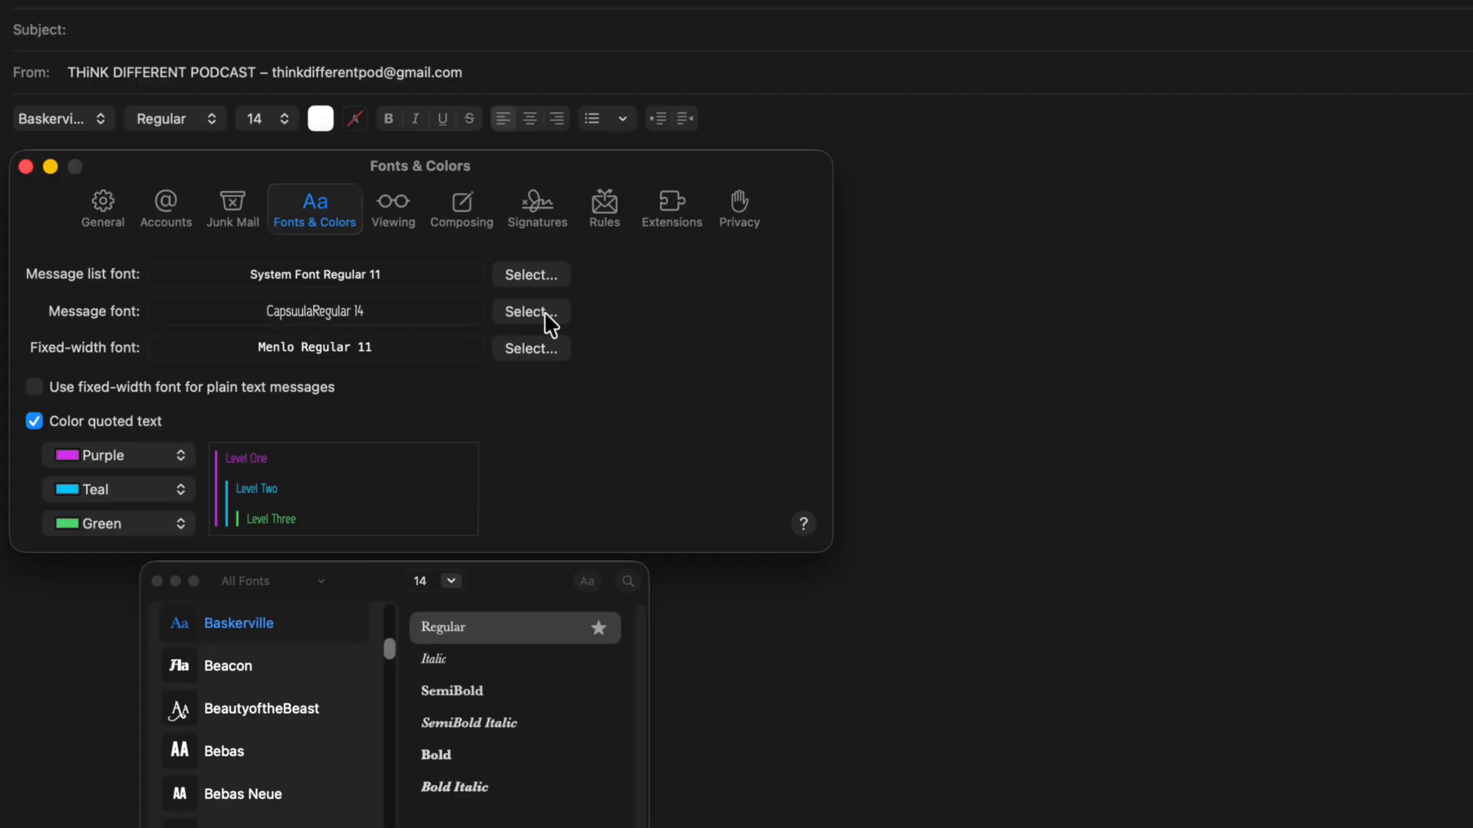
pyautogui.scroll(-3, 261, 720)
pyautogui.scroll(-2, 261, 719)
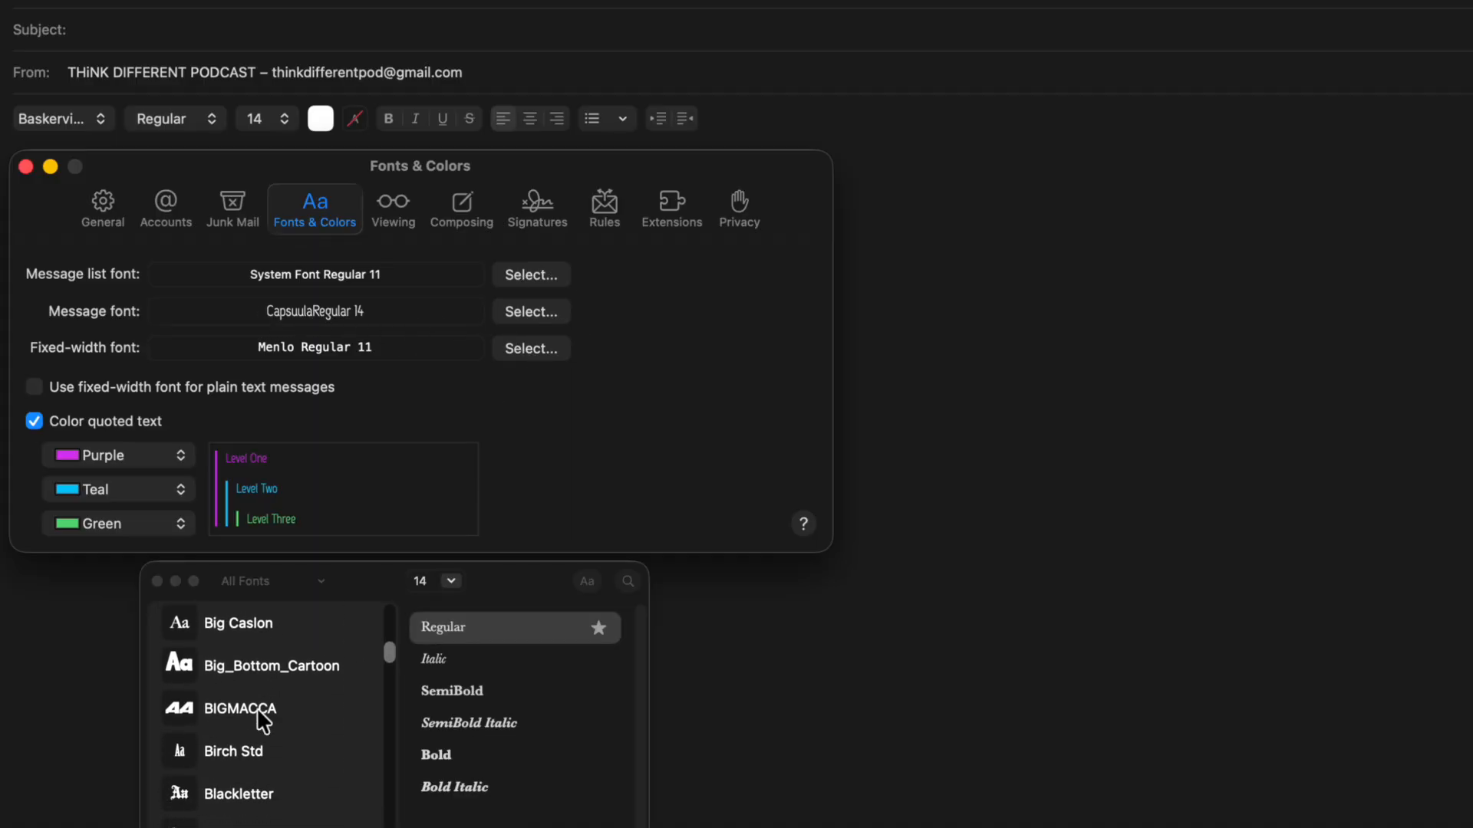
pyautogui.scroll(3, 263, 717)
pyautogui.click(234, 736)
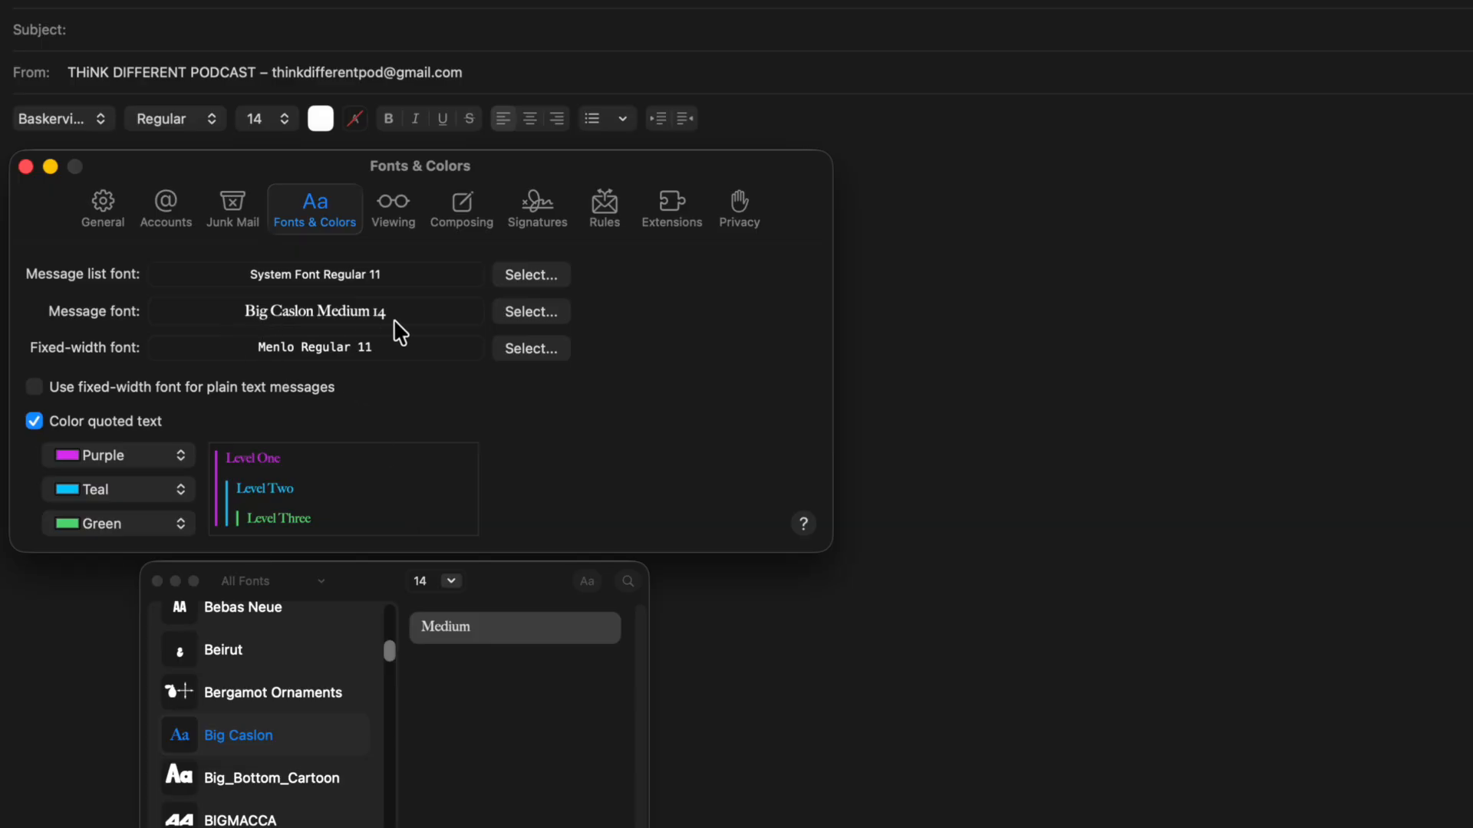
# Step: Set the message font size to 36, then close Settings and the old compose window
pyautogui.click(451, 582)
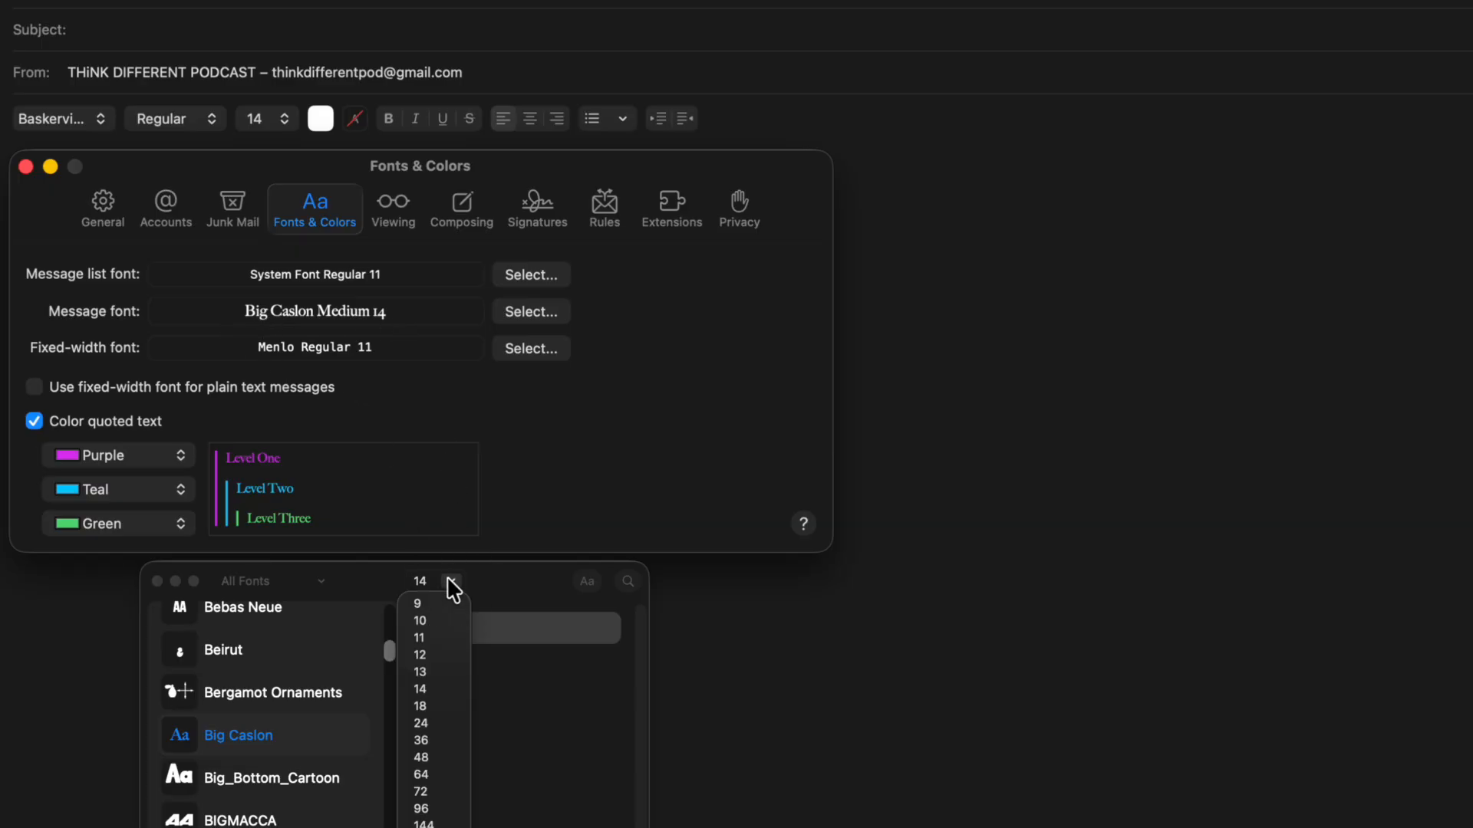
pyautogui.click(421, 741)
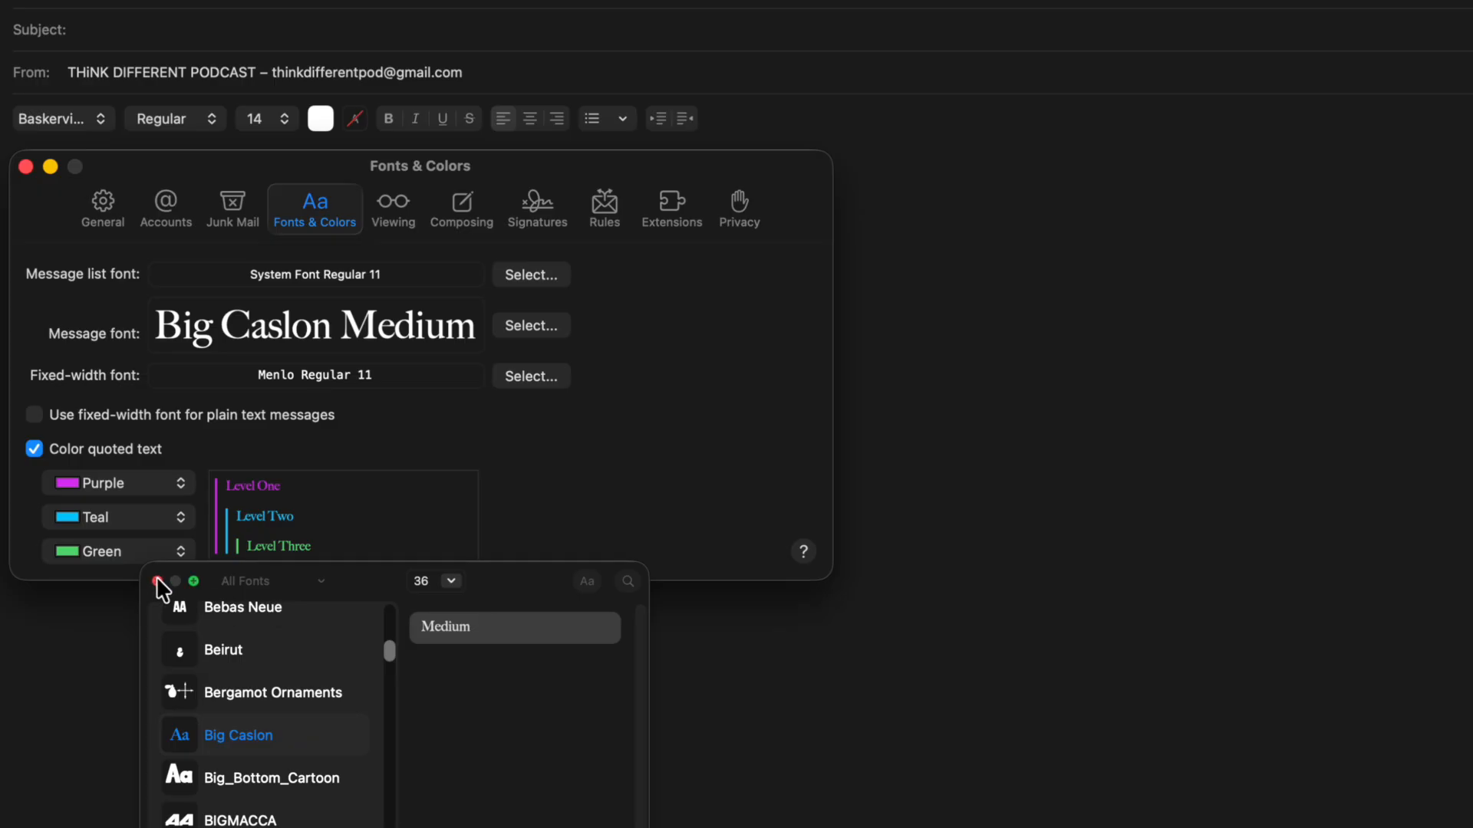
pyautogui.press('super+w')
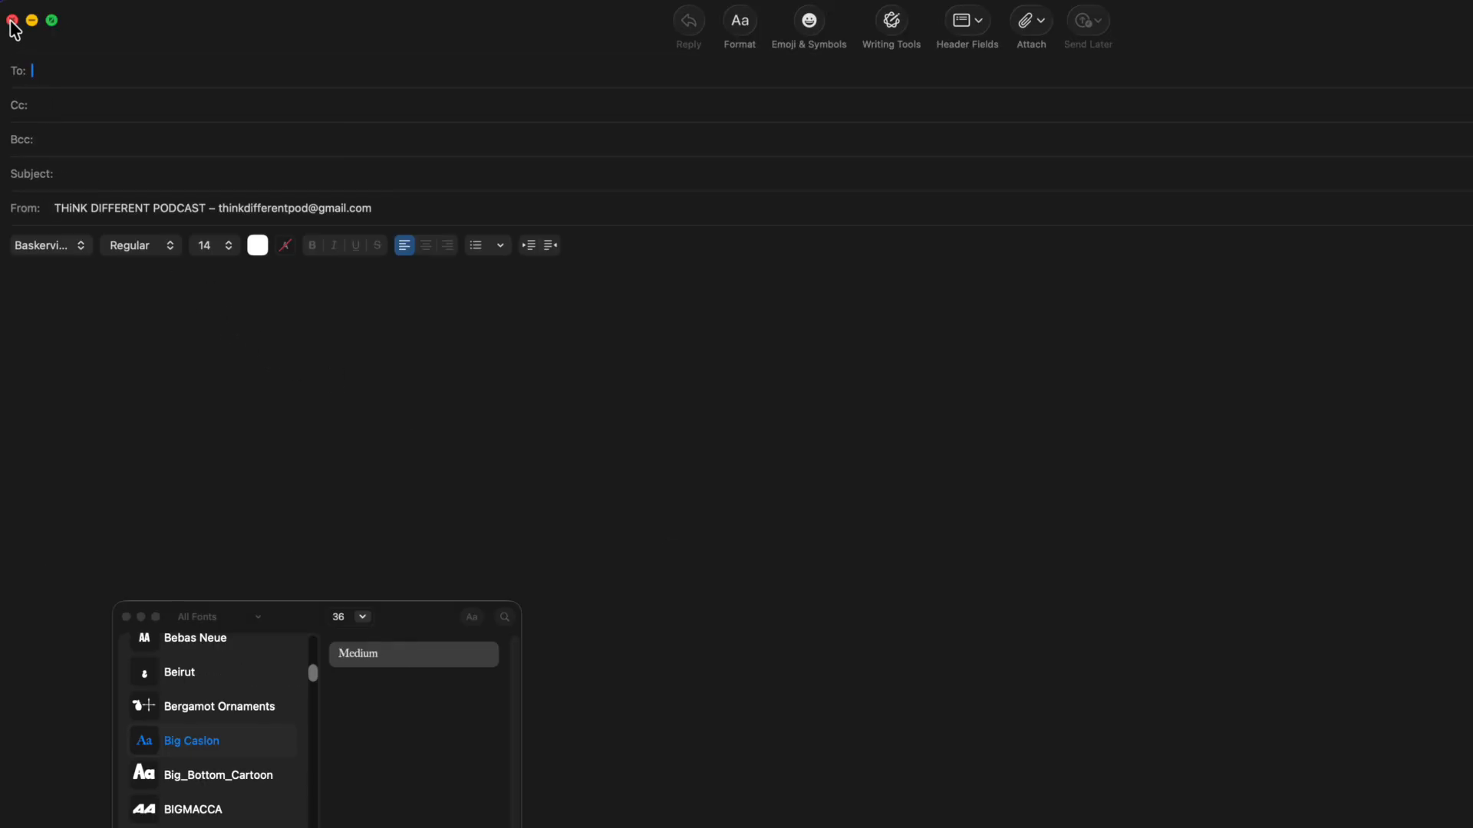
pyautogui.click(12, 21)
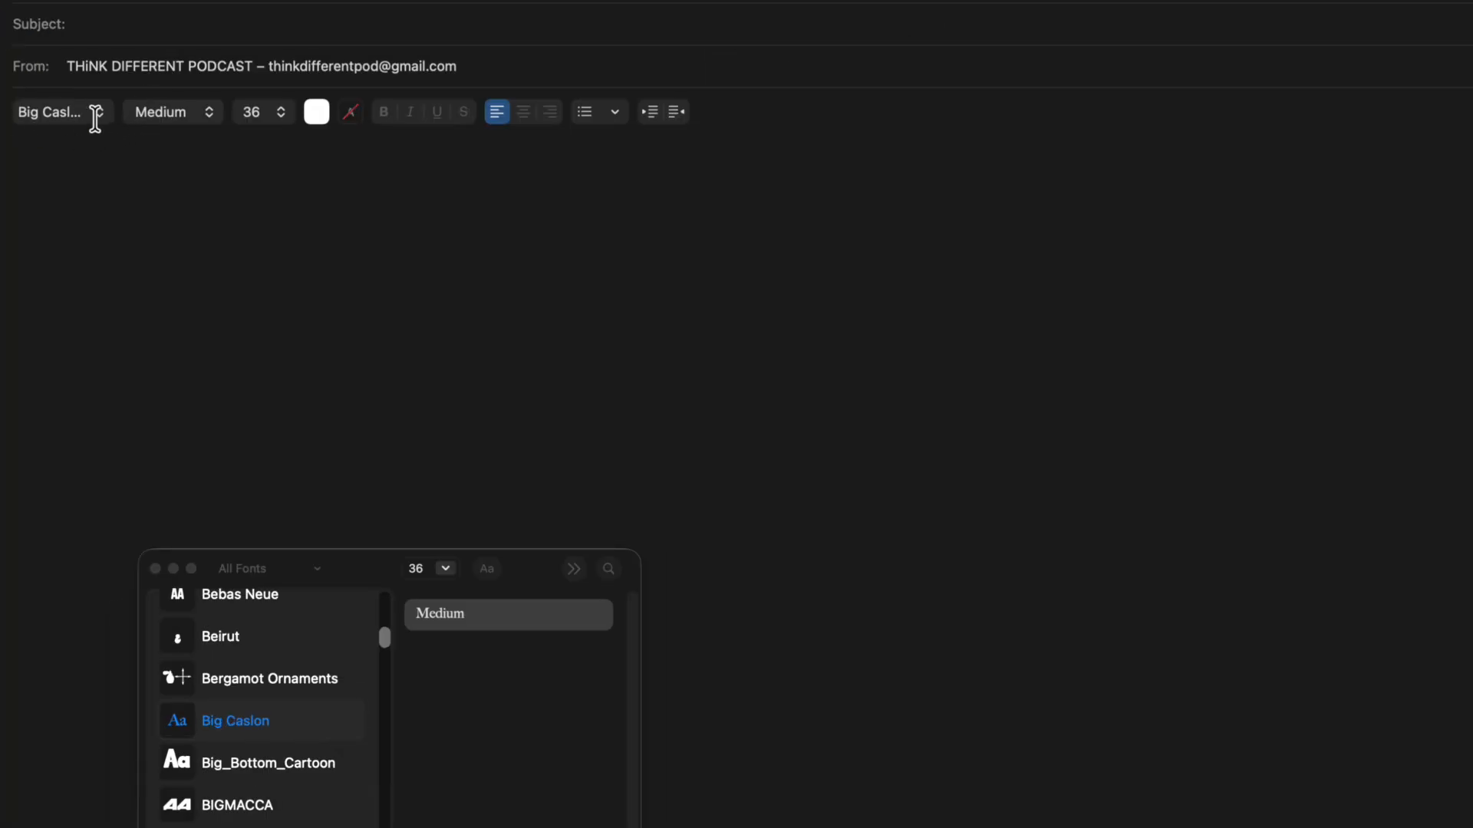
# Step: Type 'Hello' in the new message body and reopen Mail Settings
pyautogui.click(196, 188)
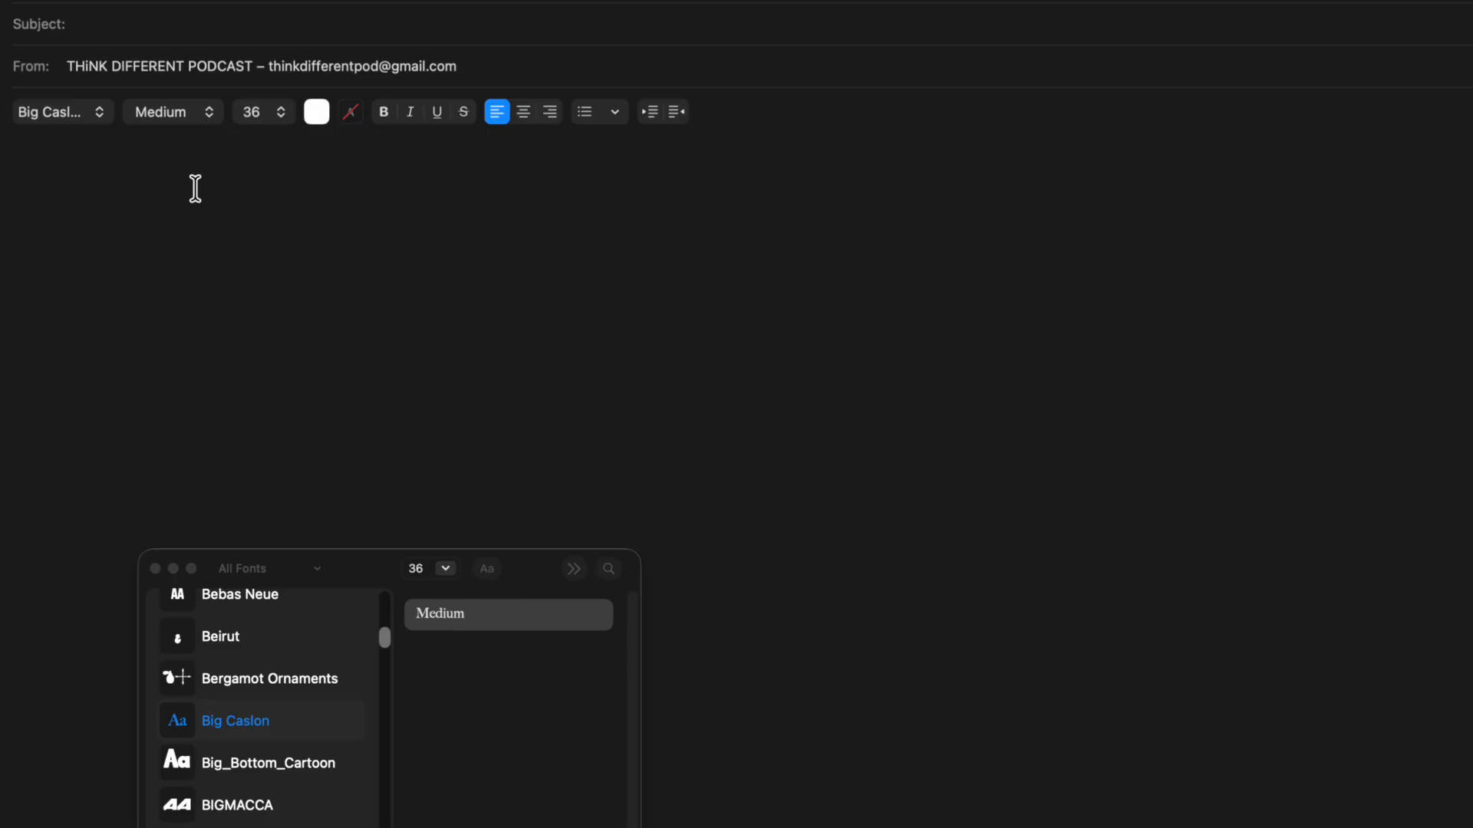
pyautogui.write('Hello')
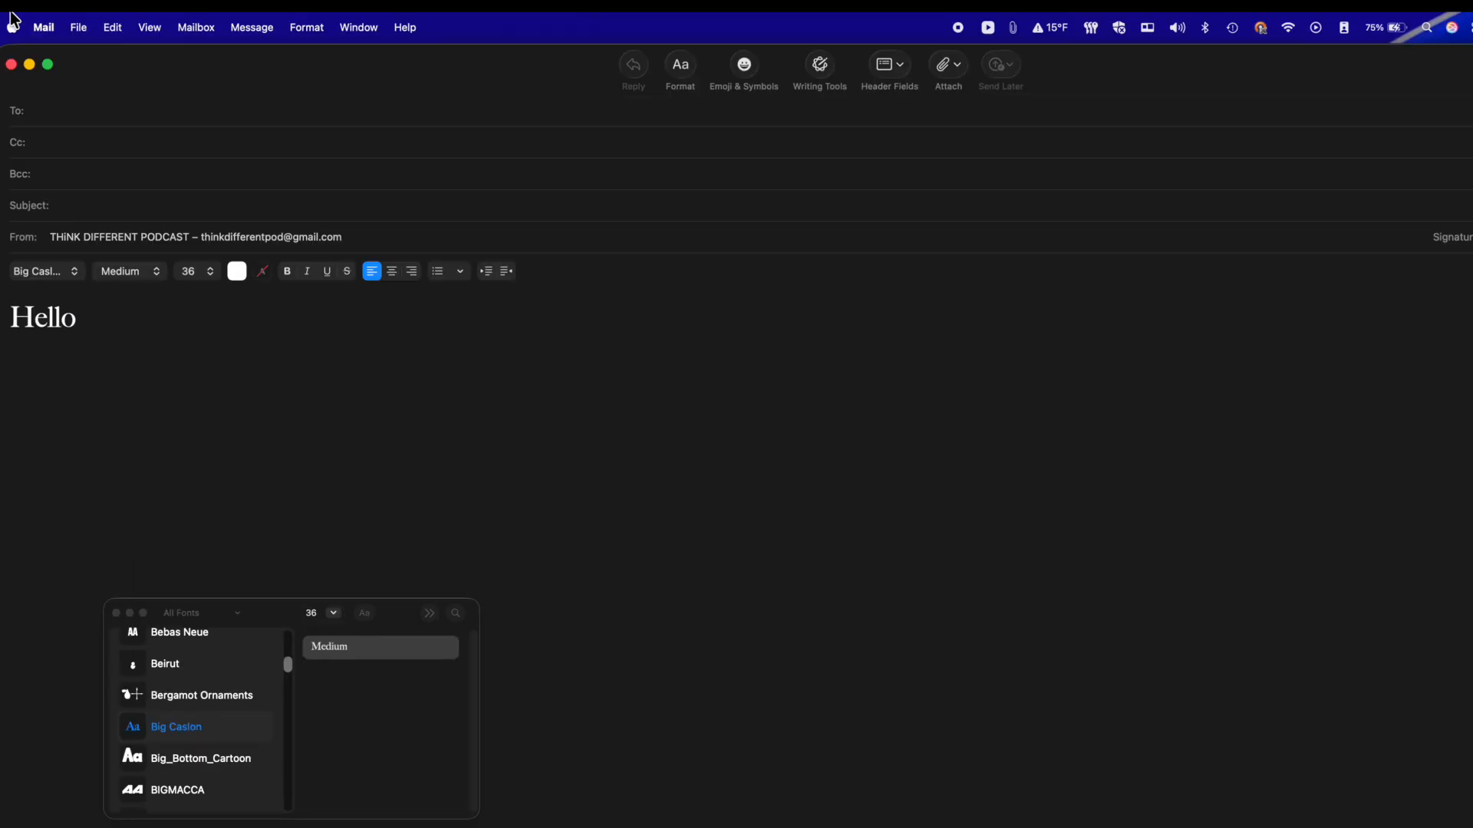
pyautogui.click(44, 27)
pyautogui.click(54, 86)
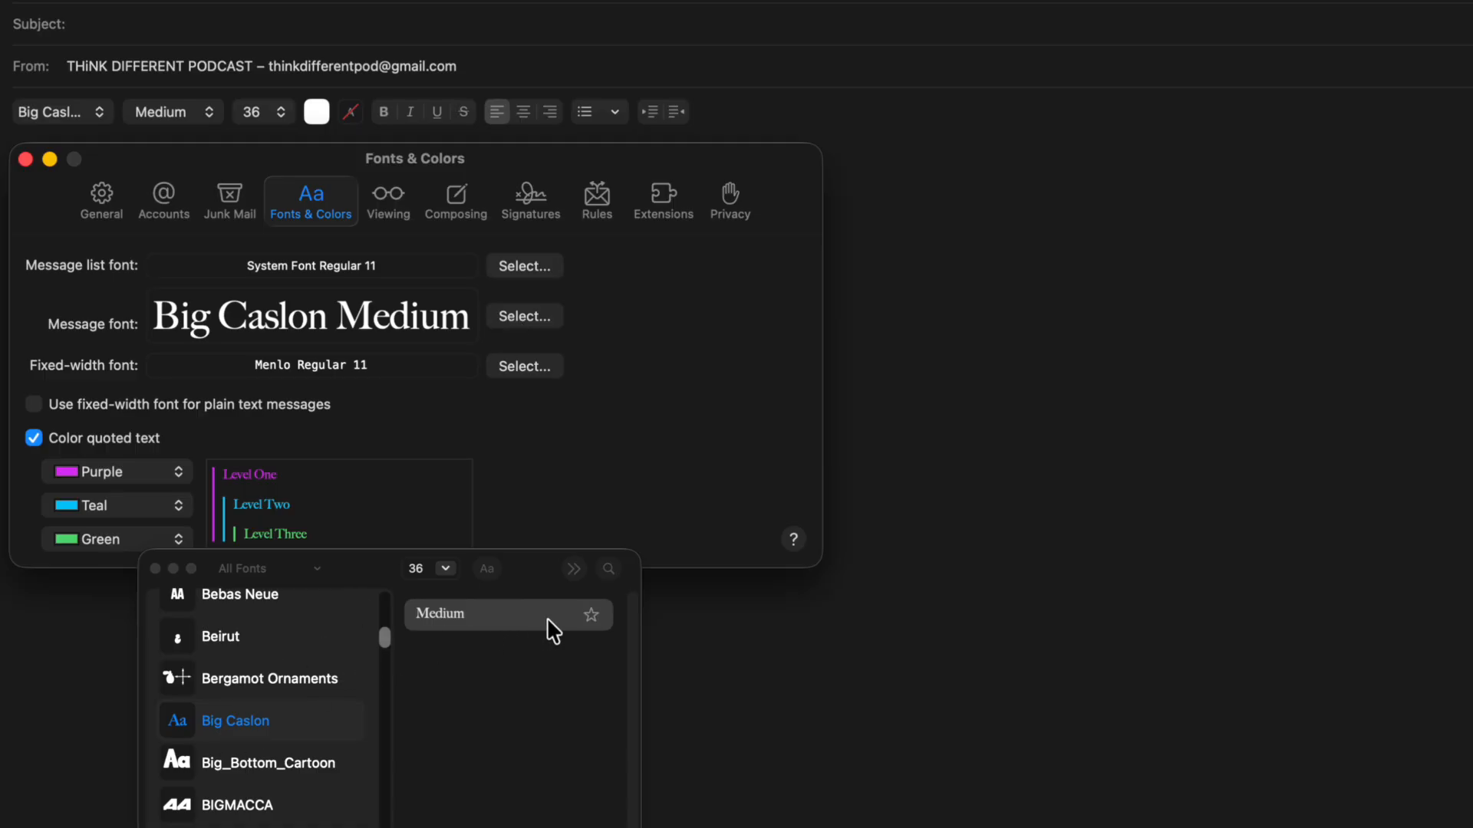
# Step: Add Big Caslon Medium to favourite fonts and try Bebas Neue Book at size 14
pyautogui.click(592, 617)
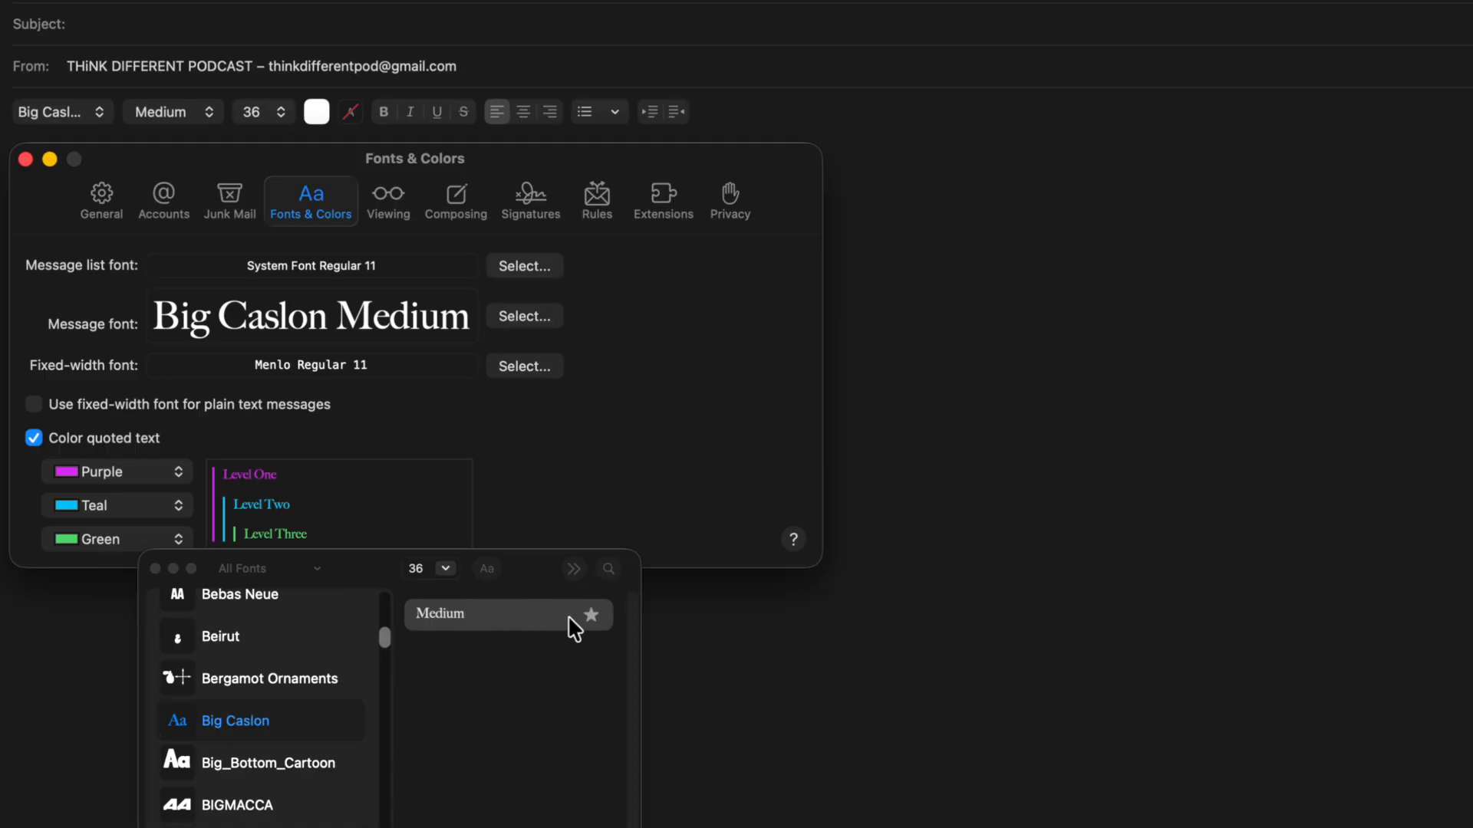
pyautogui.click(153, 567)
pyautogui.click(527, 319)
pyautogui.click(236, 595)
pyautogui.click(461, 658)
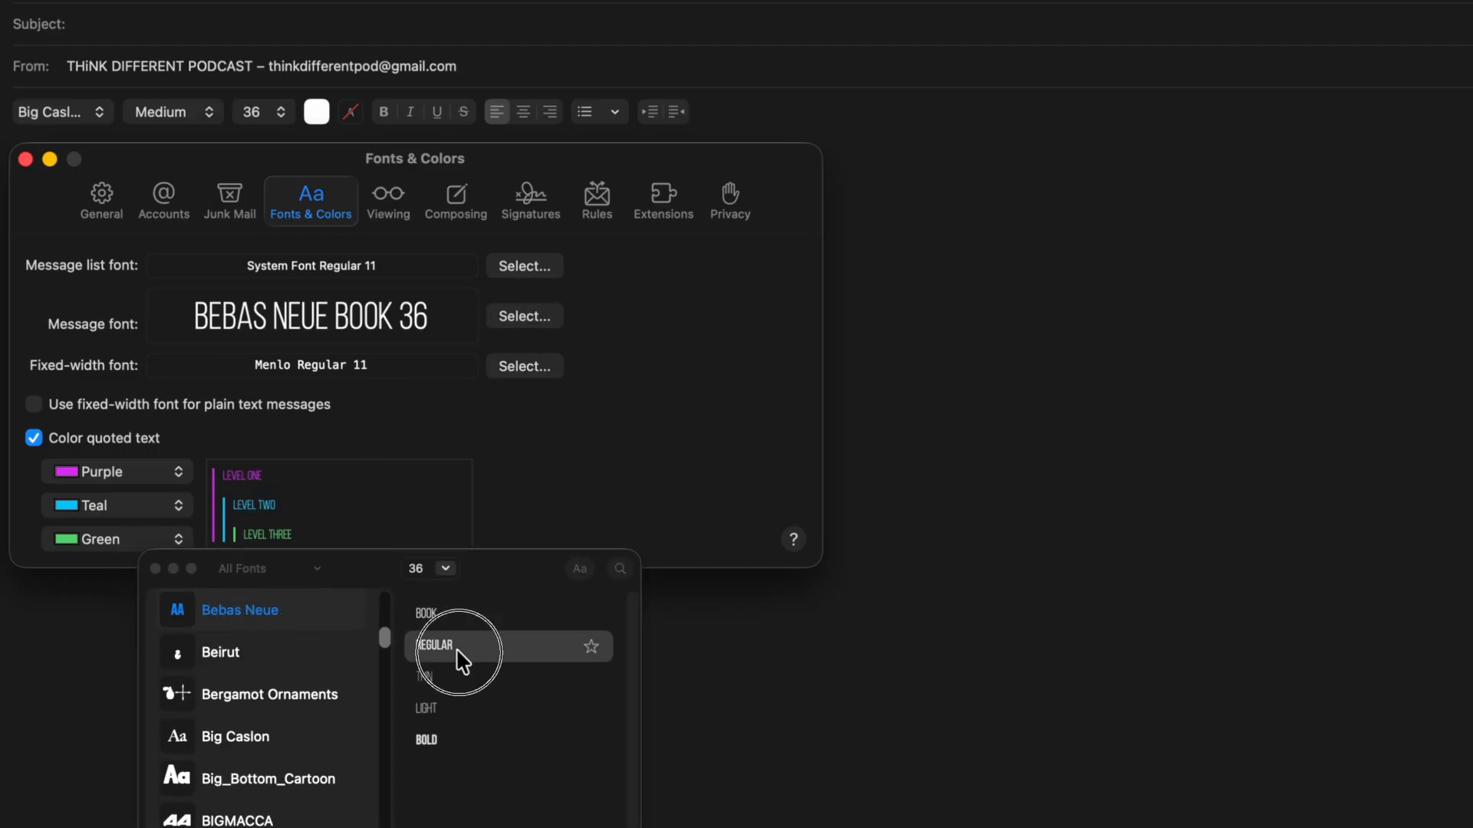
pyautogui.click(427, 614)
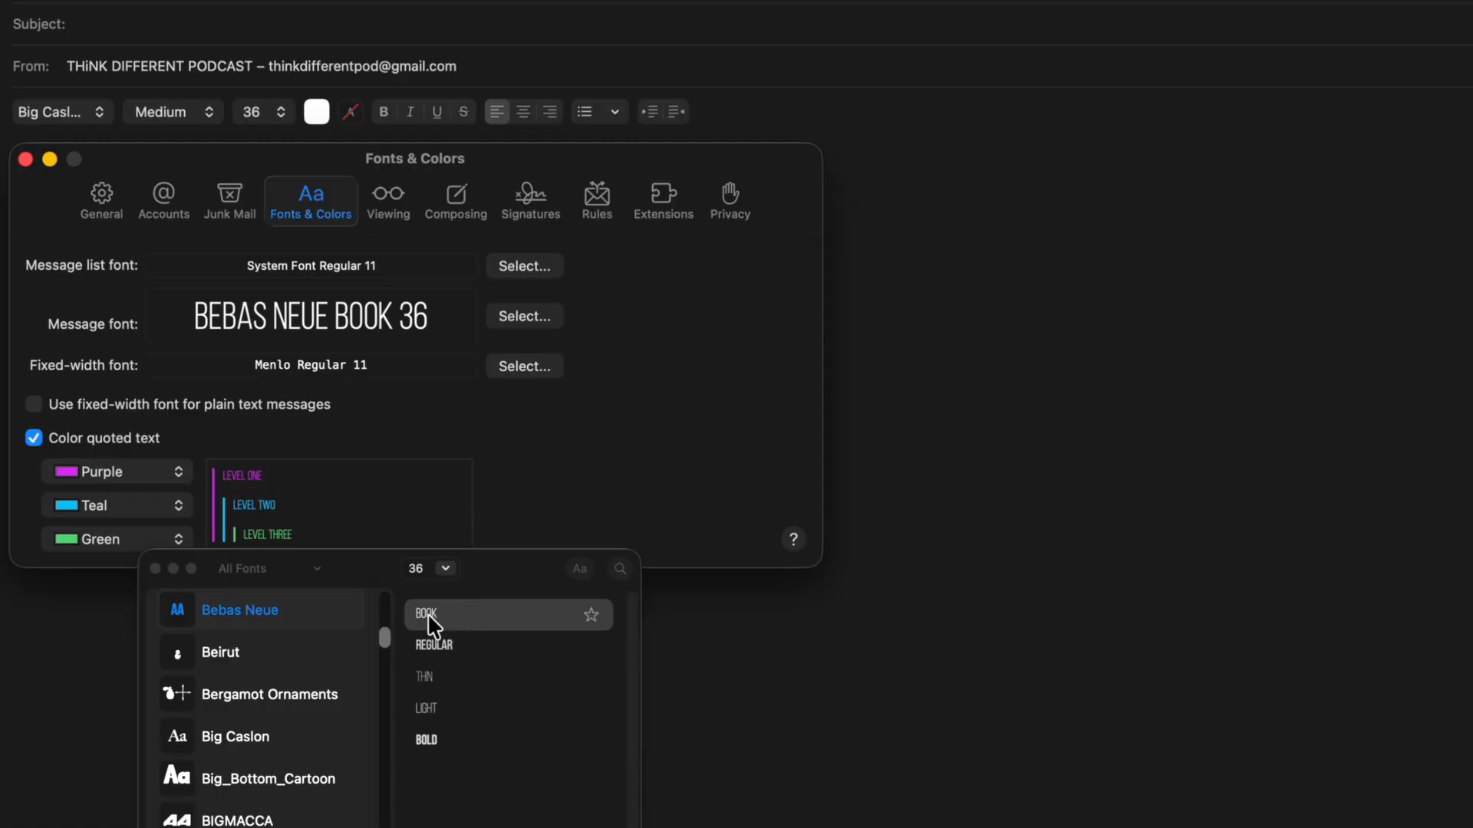
pyautogui.click(445, 568)
pyautogui.click(431, 675)
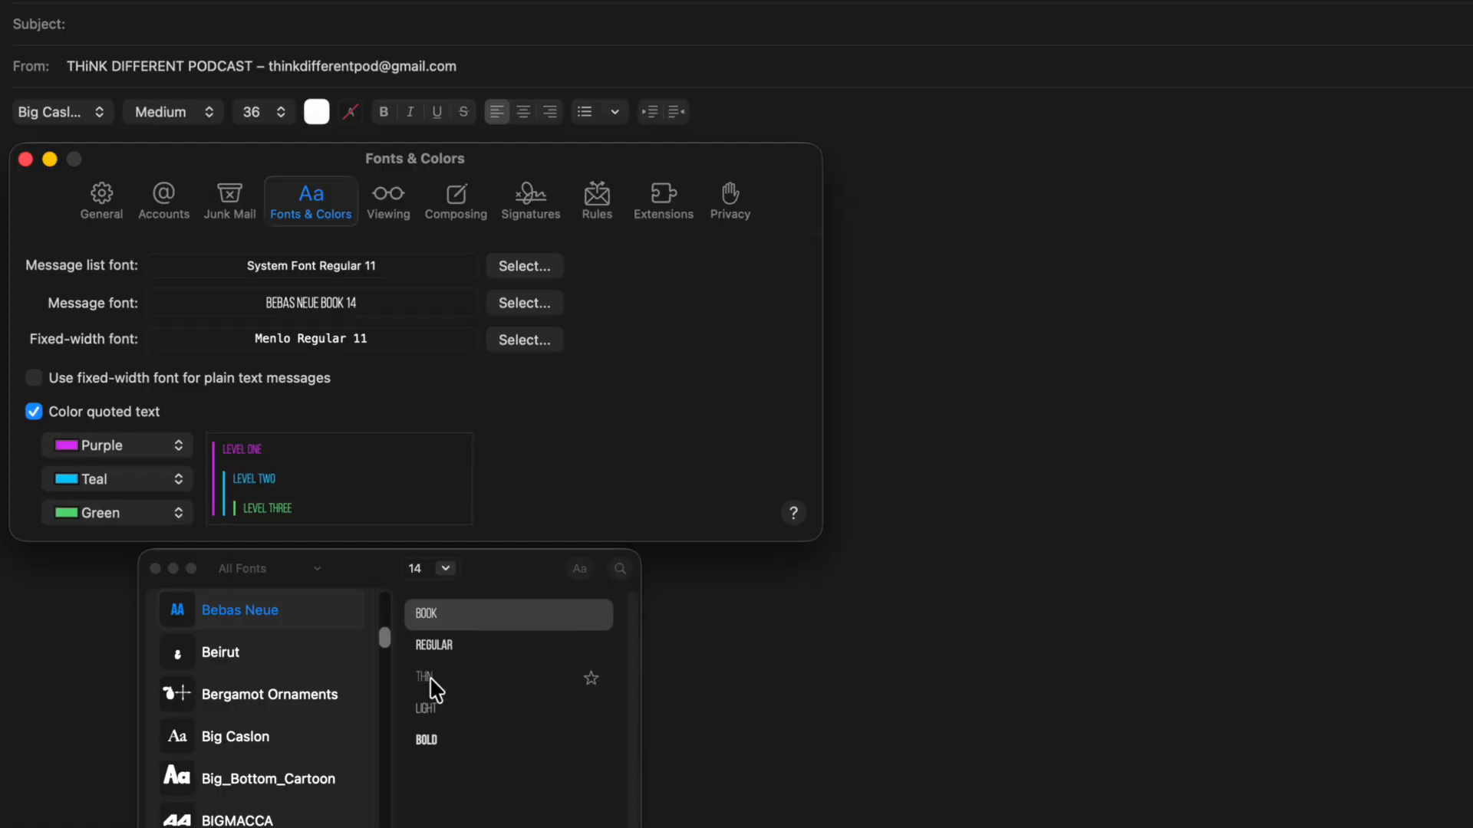
pyautogui.click(153, 573)
pyautogui.click(154, 569)
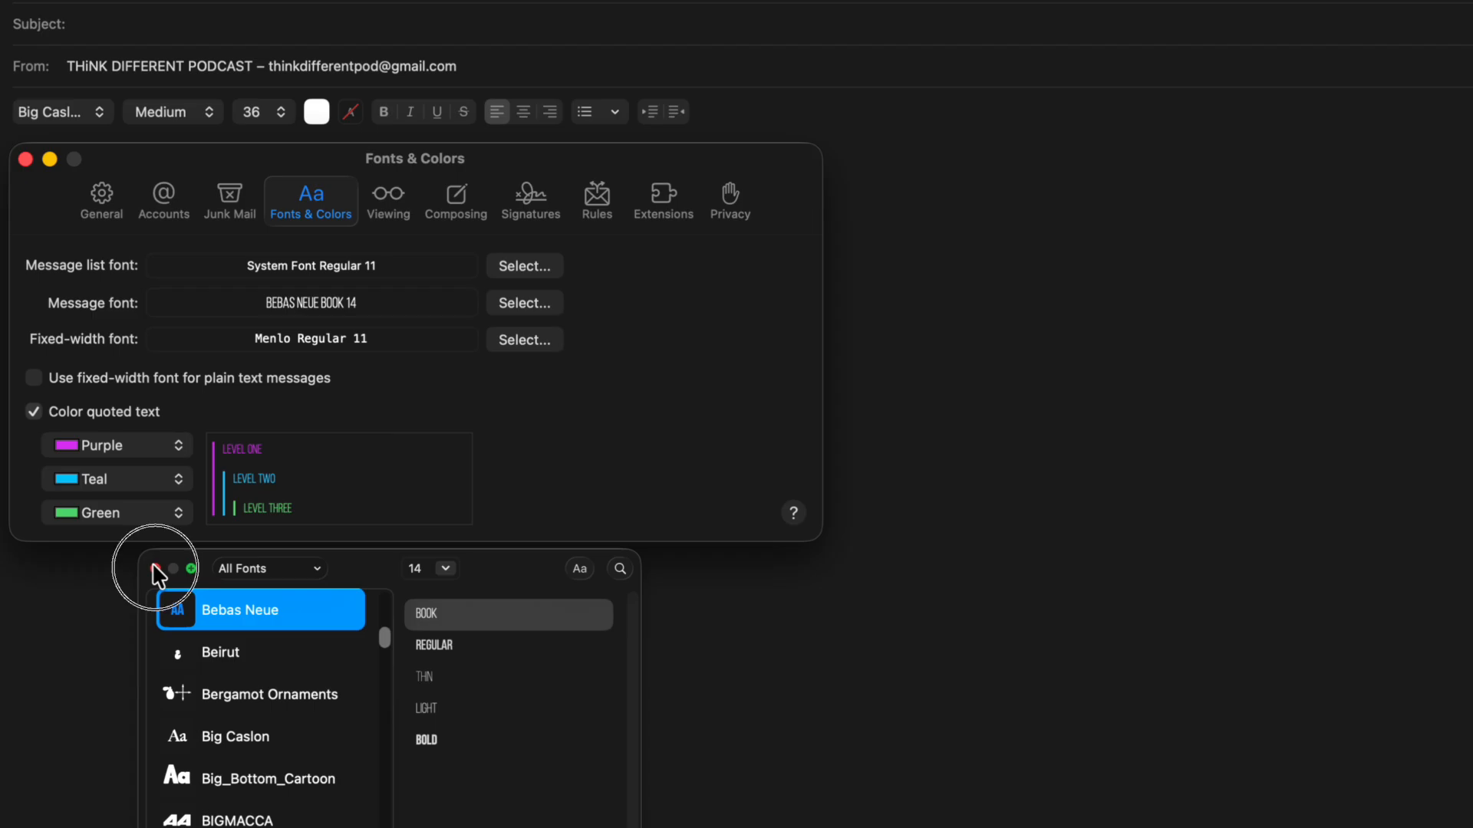
# Step: Set the message font back to Big Caslon Medium from the Favorites collection
pyautogui.click(666, 471)
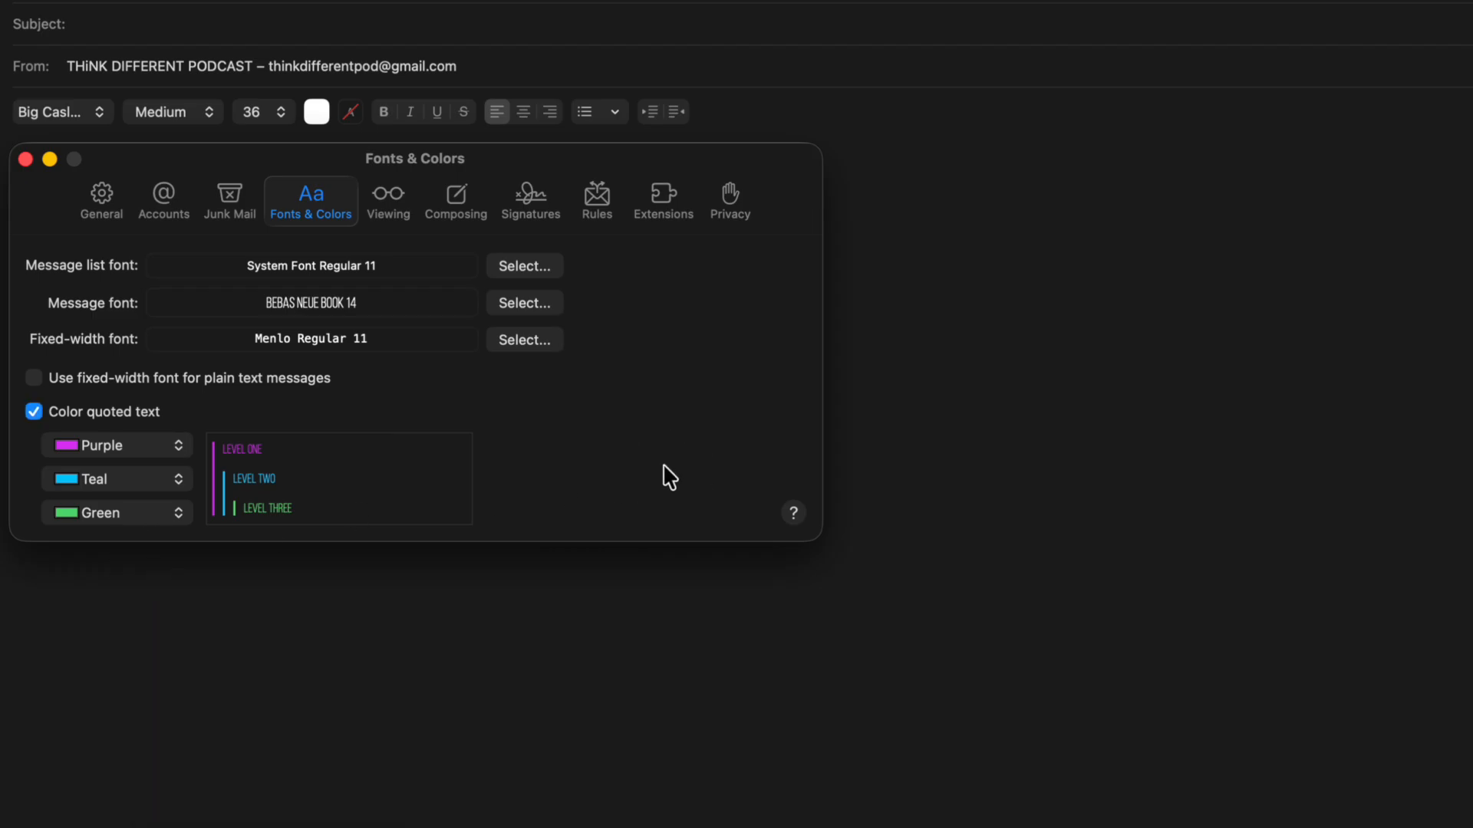
pyautogui.click(513, 305)
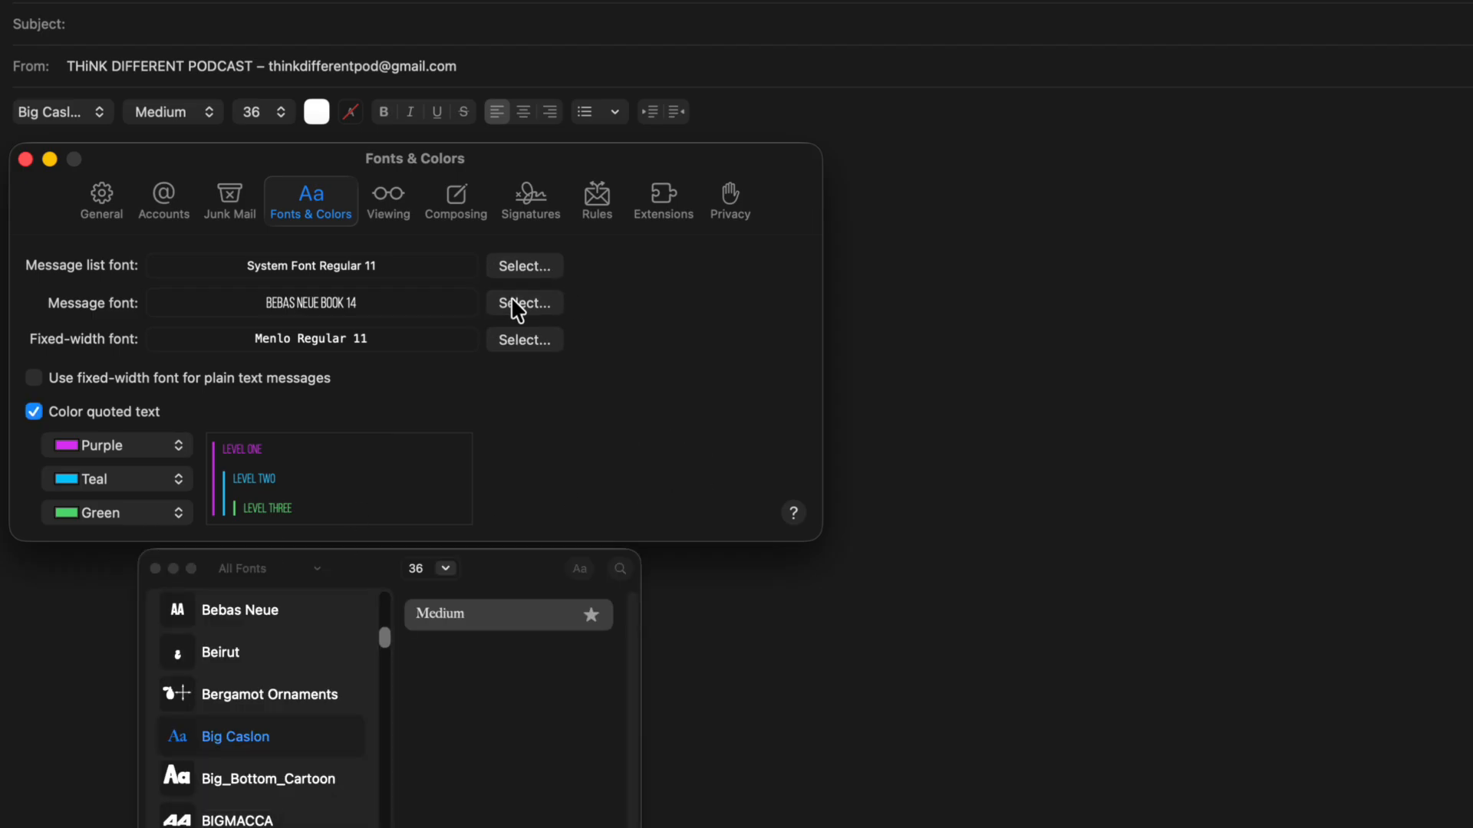
pyautogui.click(316, 570)
pyautogui.click(281, 648)
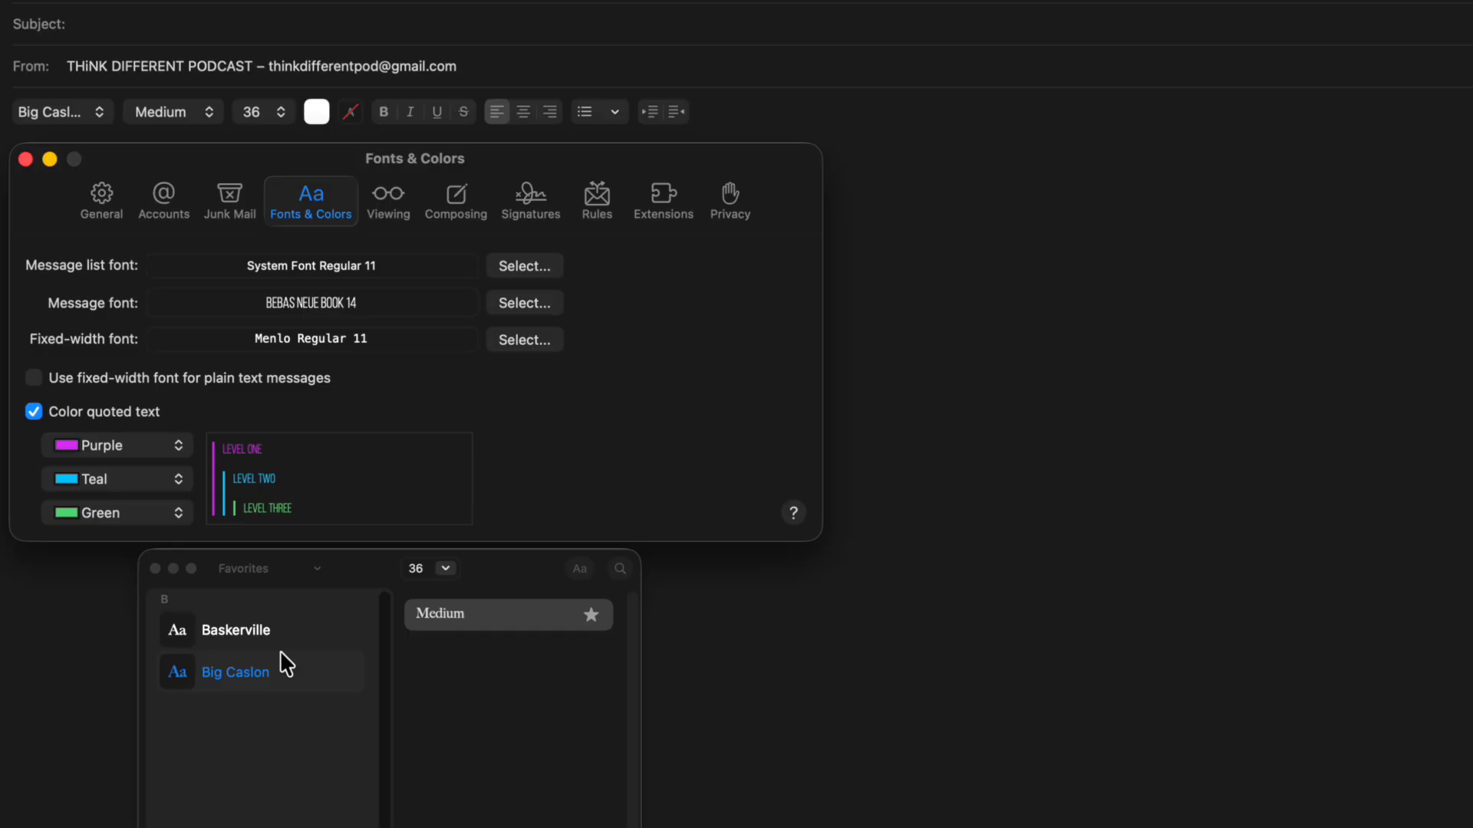
pyautogui.click(453, 625)
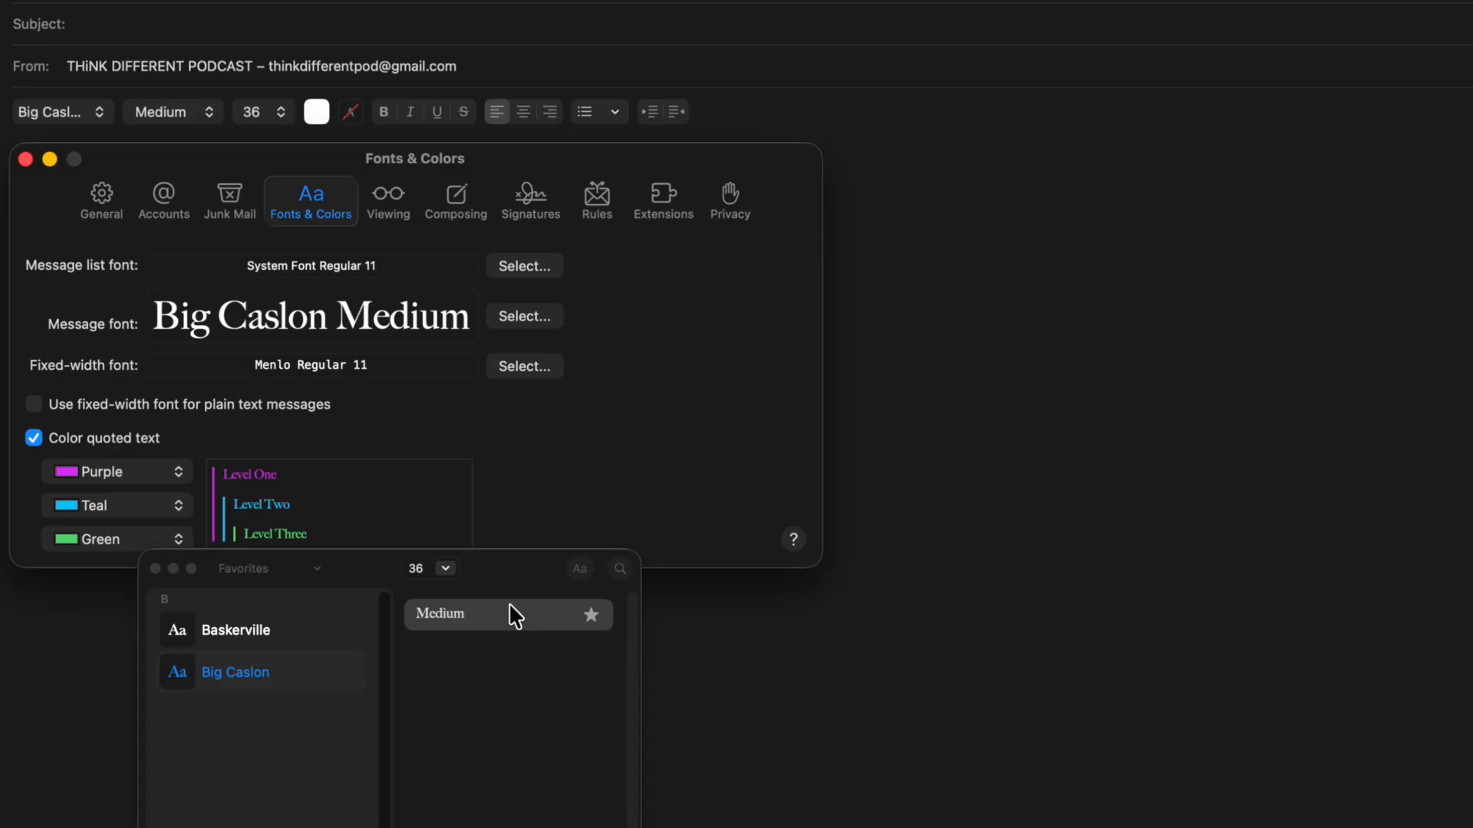
# Step: Show all fonts again and search the font list for 'arial'
pyautogui.click(622, 568)
pyautogui.click(257, 569)
pyautogui.click(255, 600)
pyautogui.click(545, 568)
pyautogui.write('a')
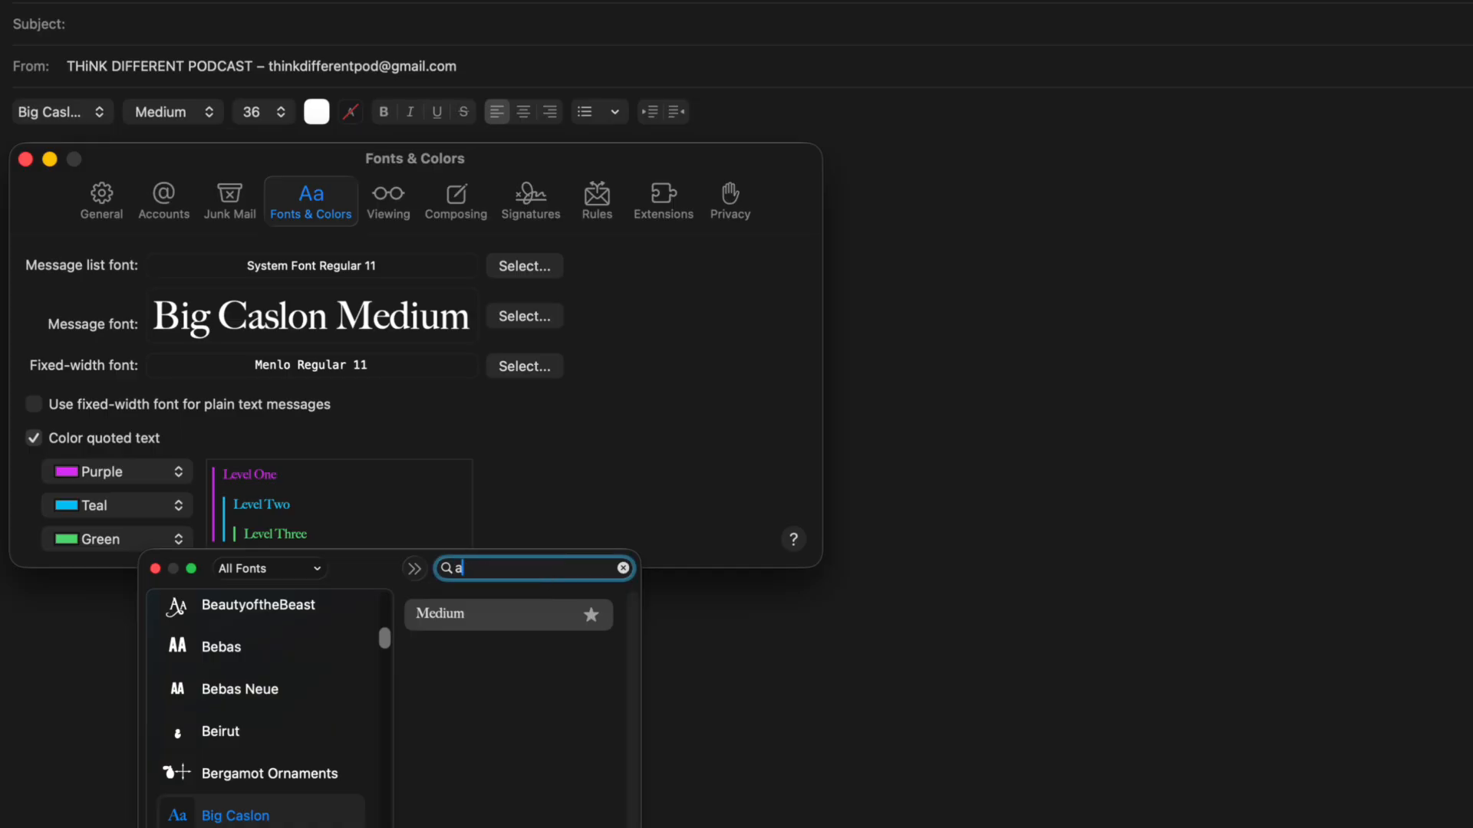
pyautogui.write('rial')
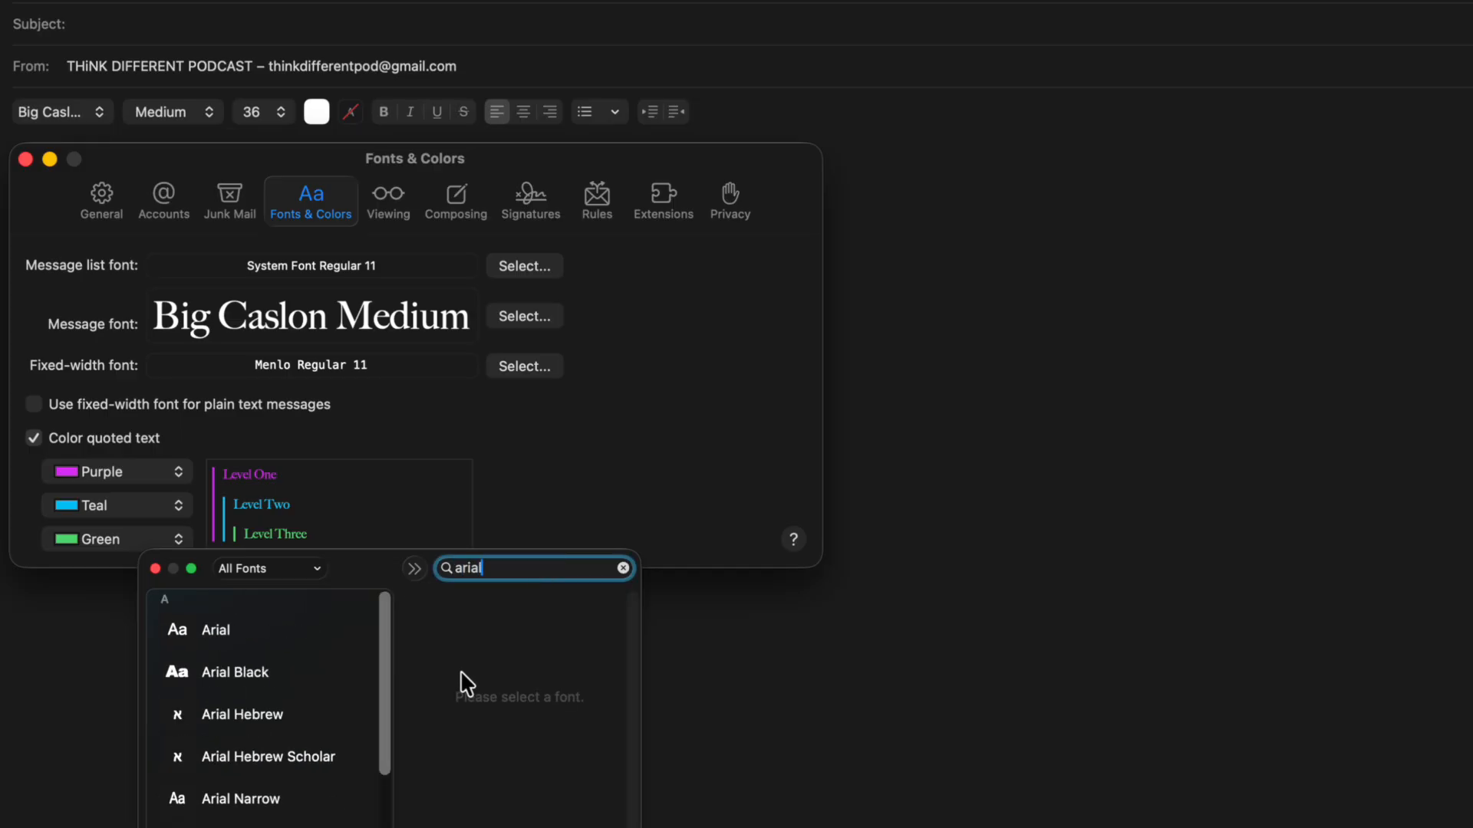
pyautogui.click(256, 650)
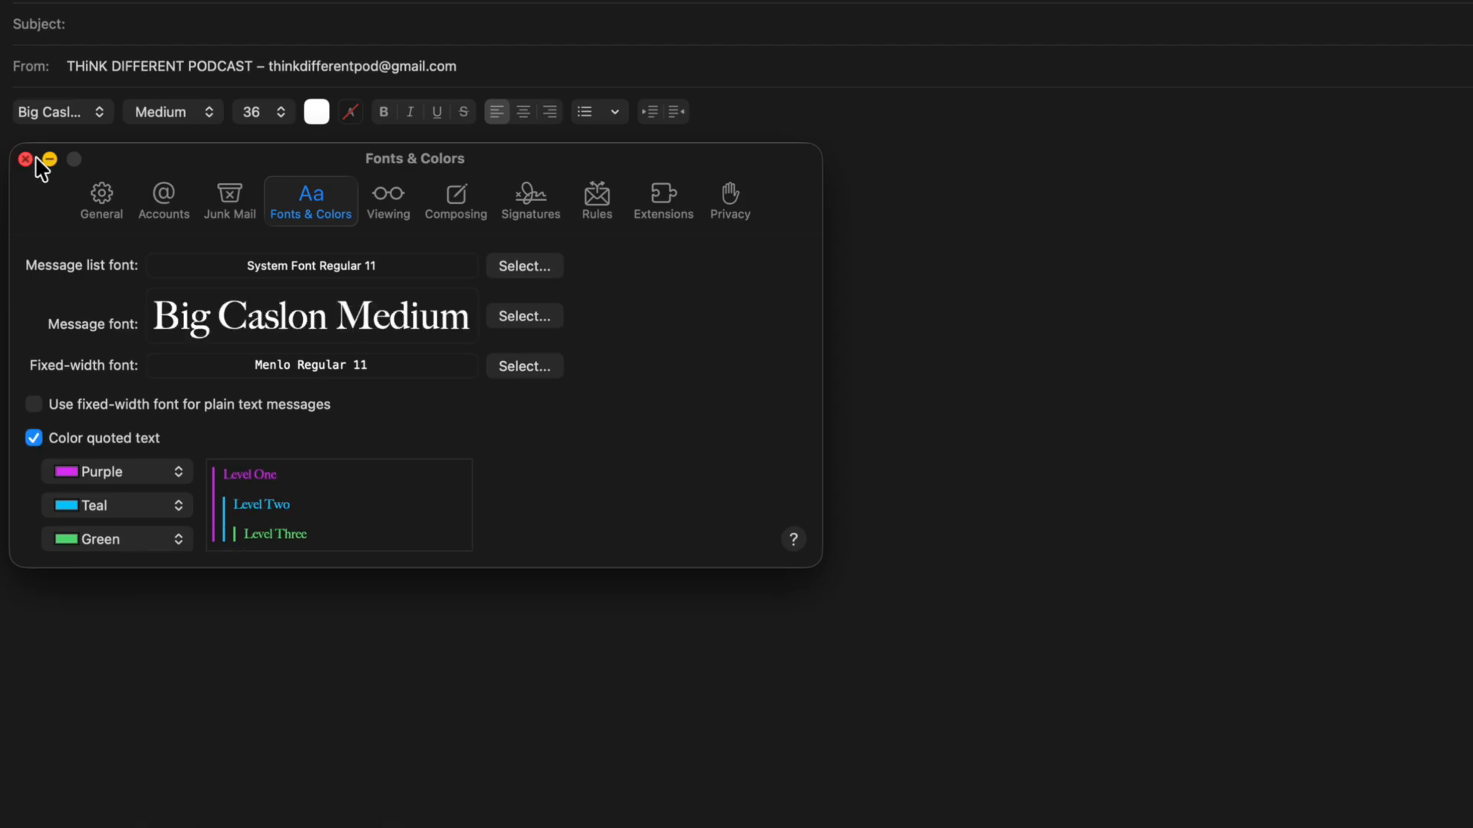
# Step: Return to the draft and dismiss the format bar's font list without changing the font
pyautogui.click(498, 690)
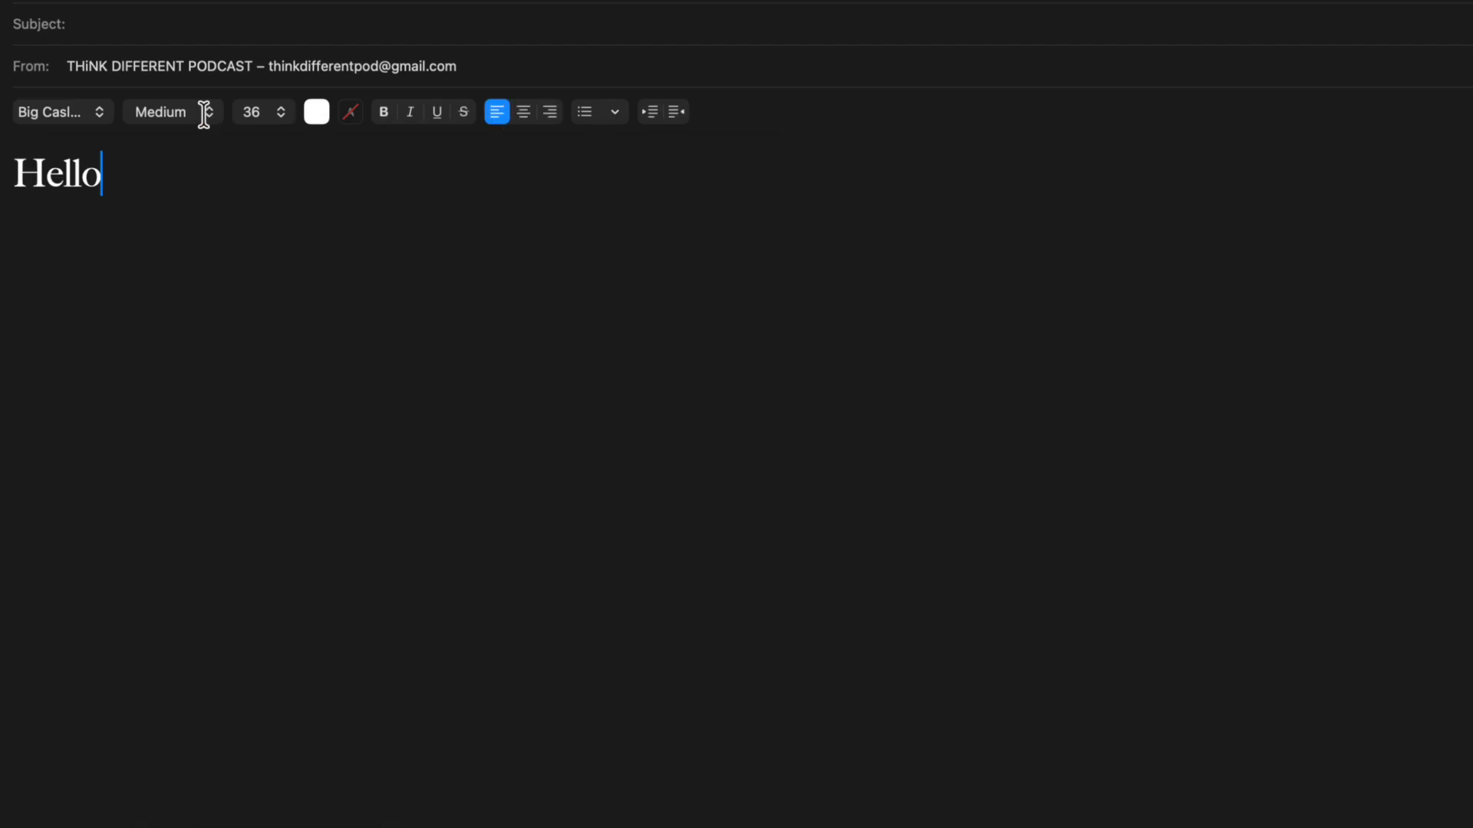
pyautogui.click(40, 113)
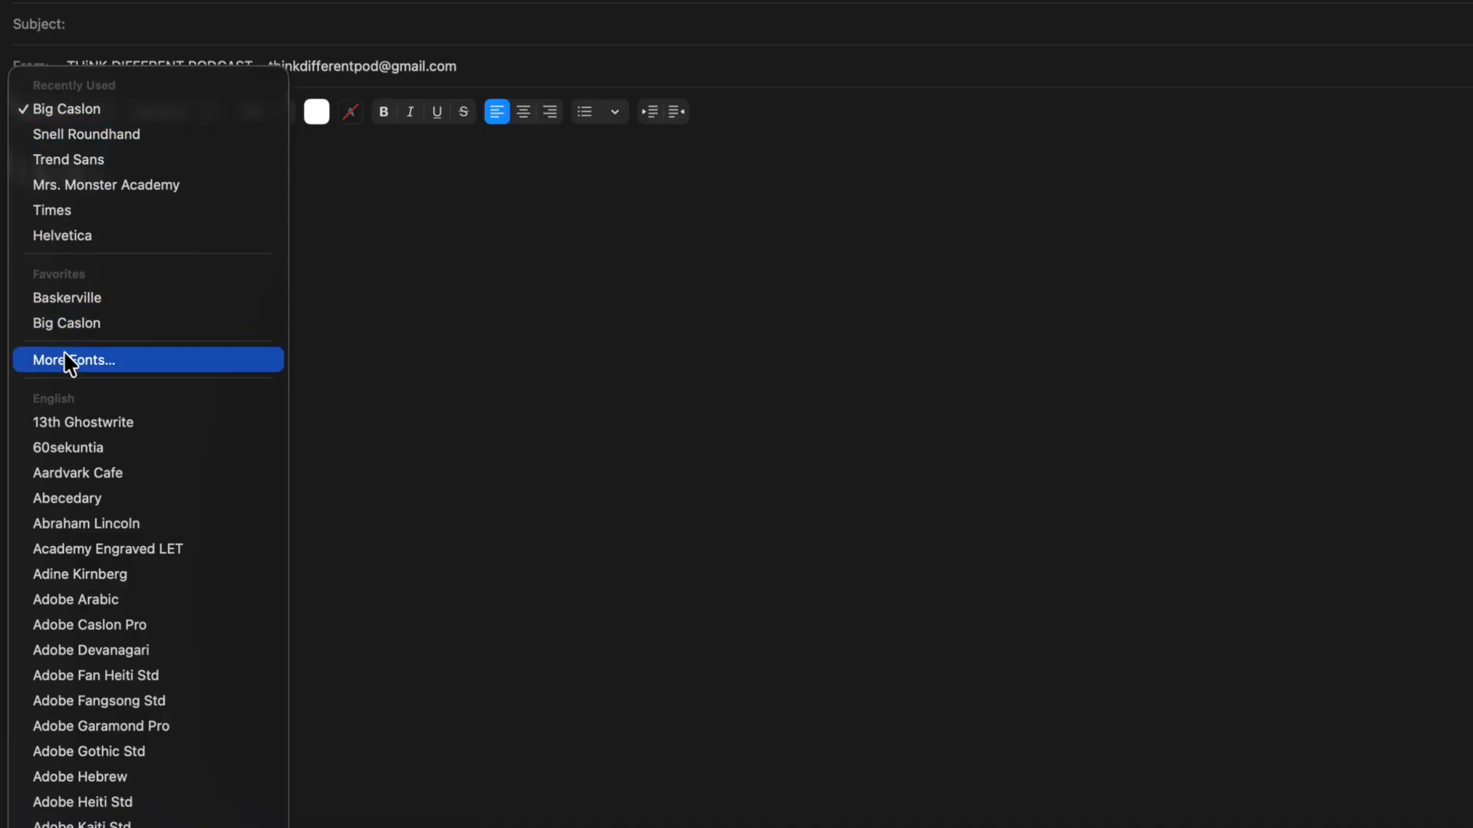
pyautogui.click(468, 204)
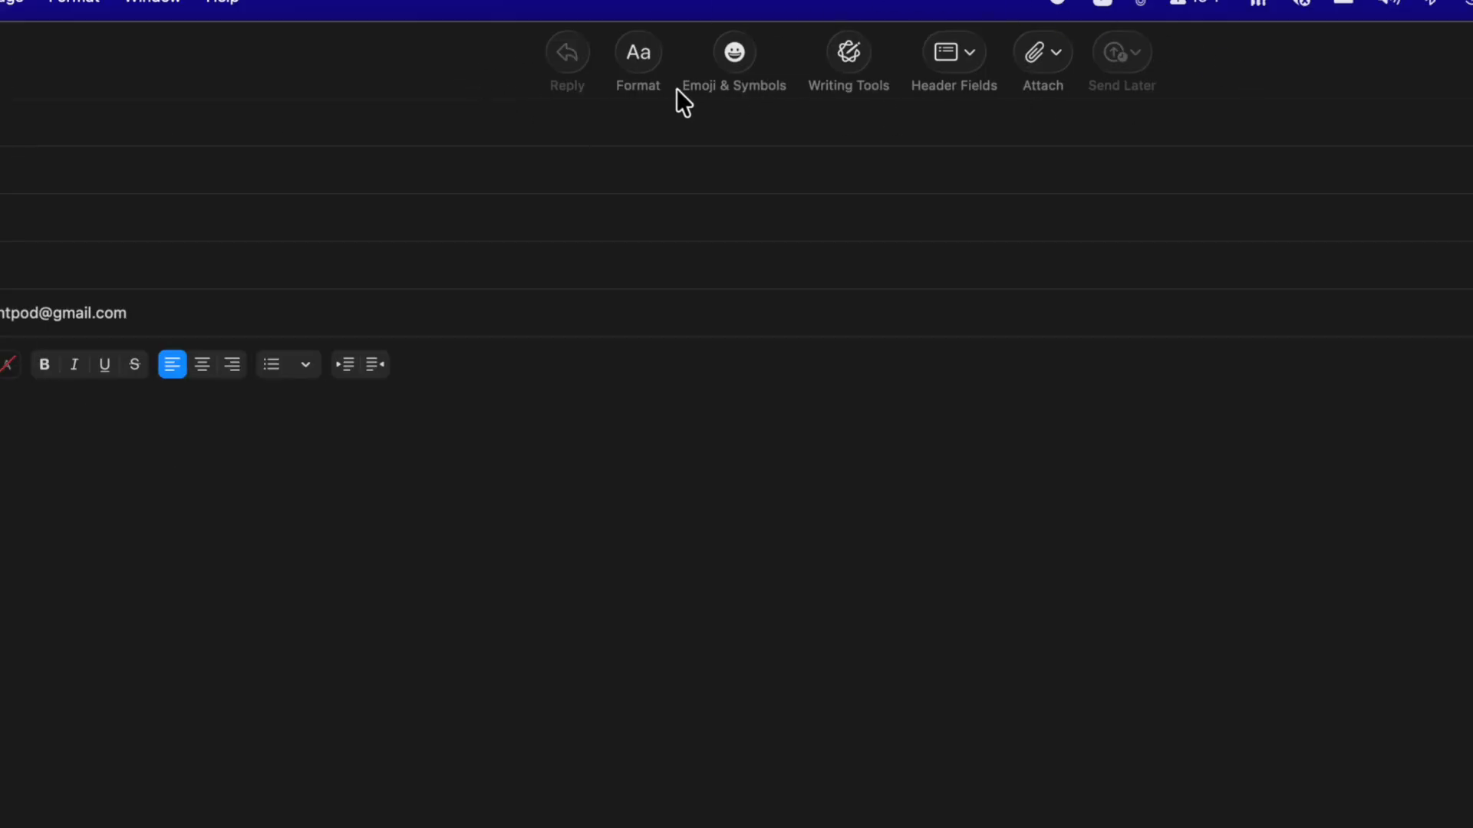
# Step: Cycle the toolbar through Icon Only and Text Only back to Icon and Text, then customize it
pyautogui.rightClick(509, 65)
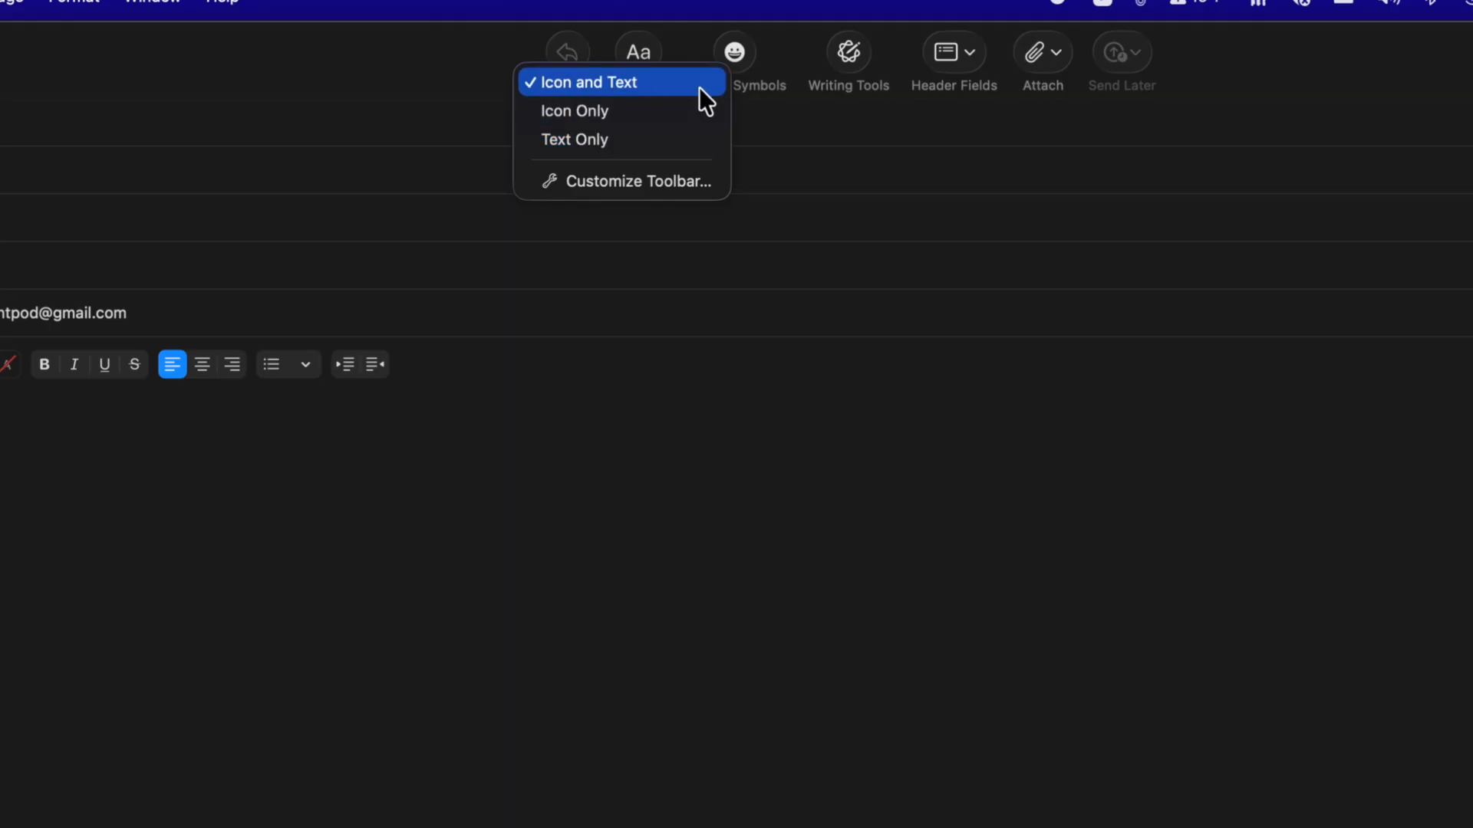
pyautogui.click(622, 112)
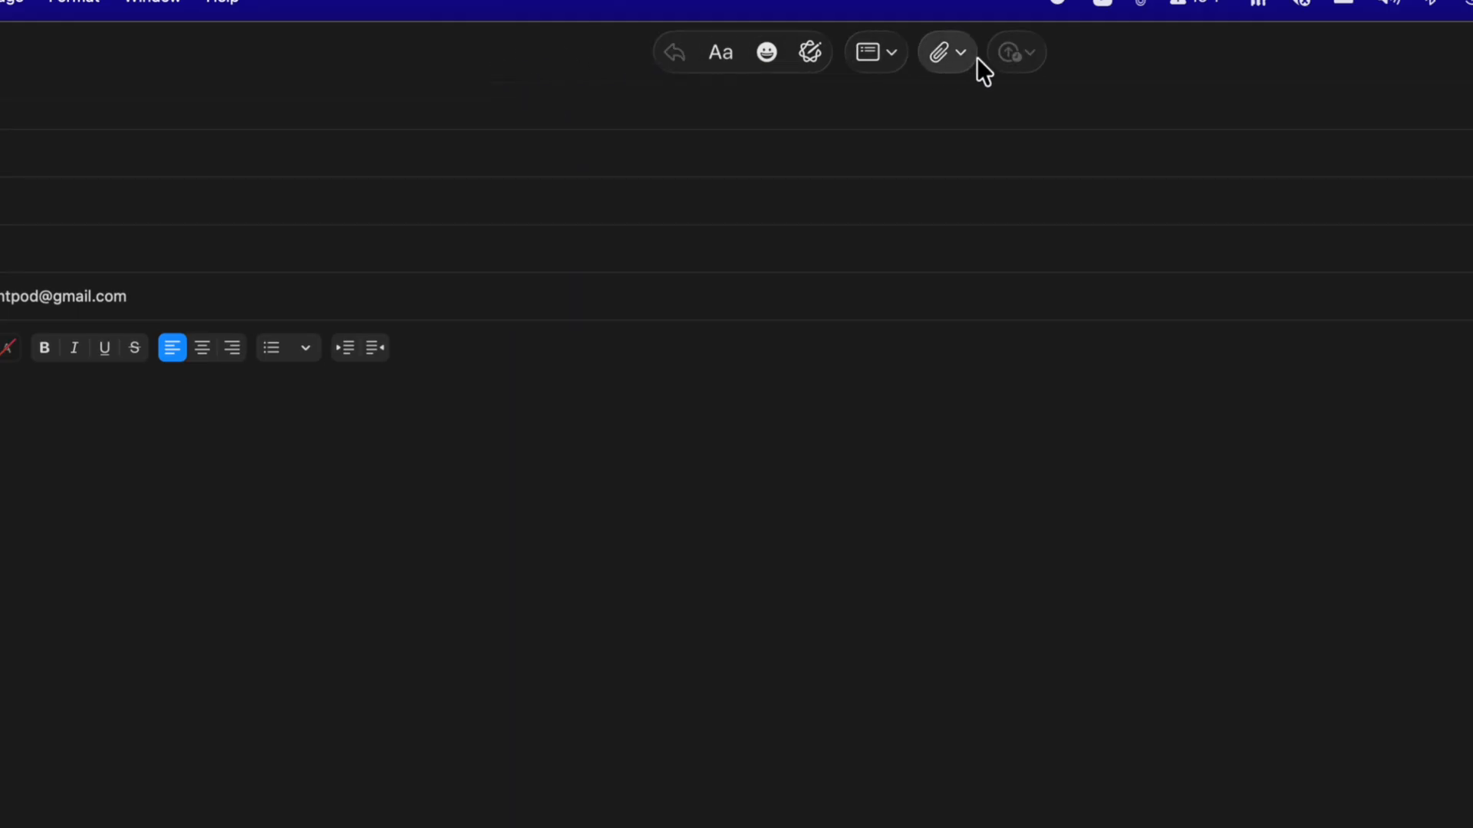
pyautogui.rightClick(510, 57)
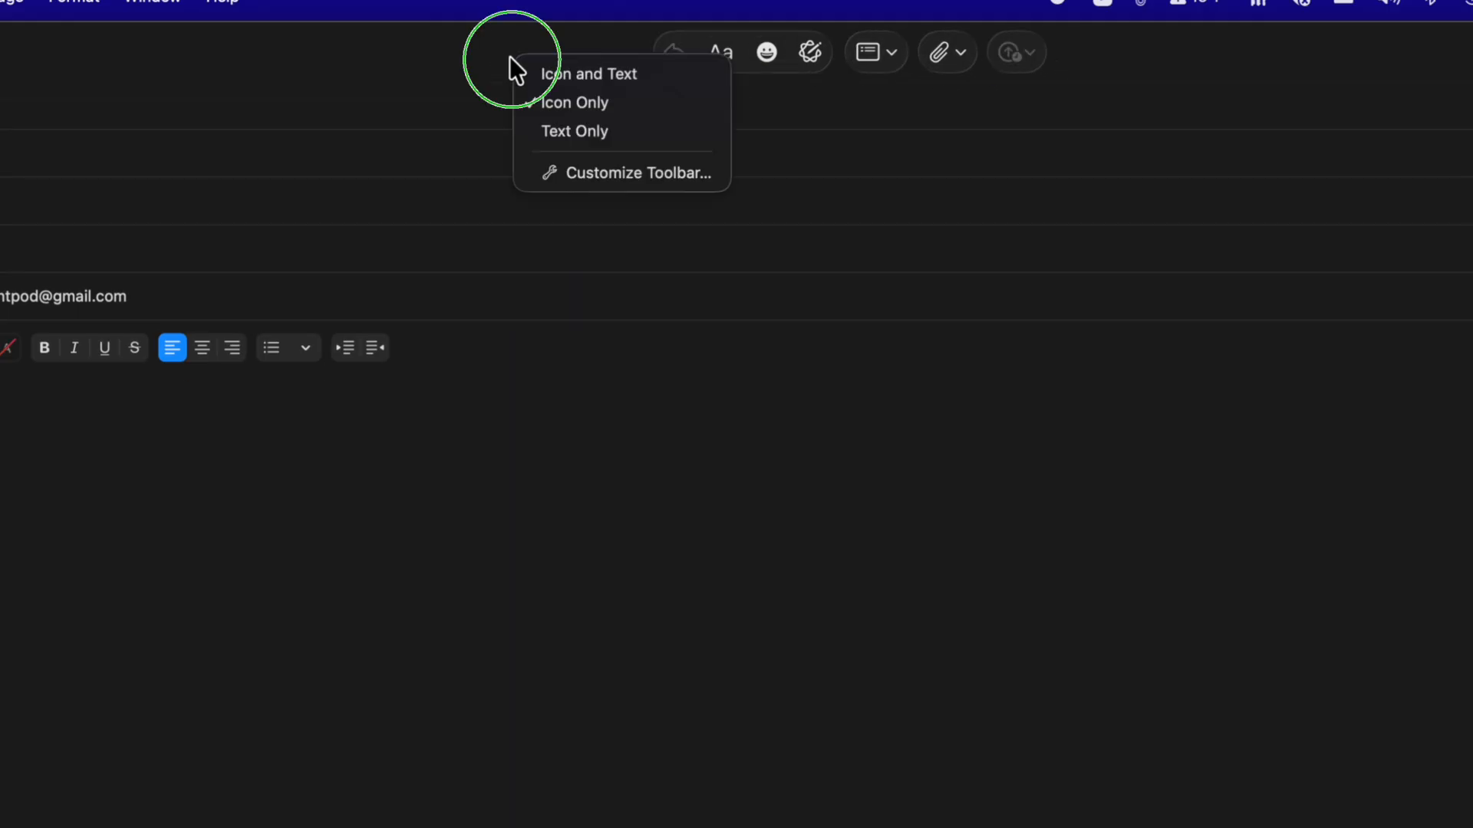
pyautogui.click(555, 131)
pyautogui.rightClick(394, 49)
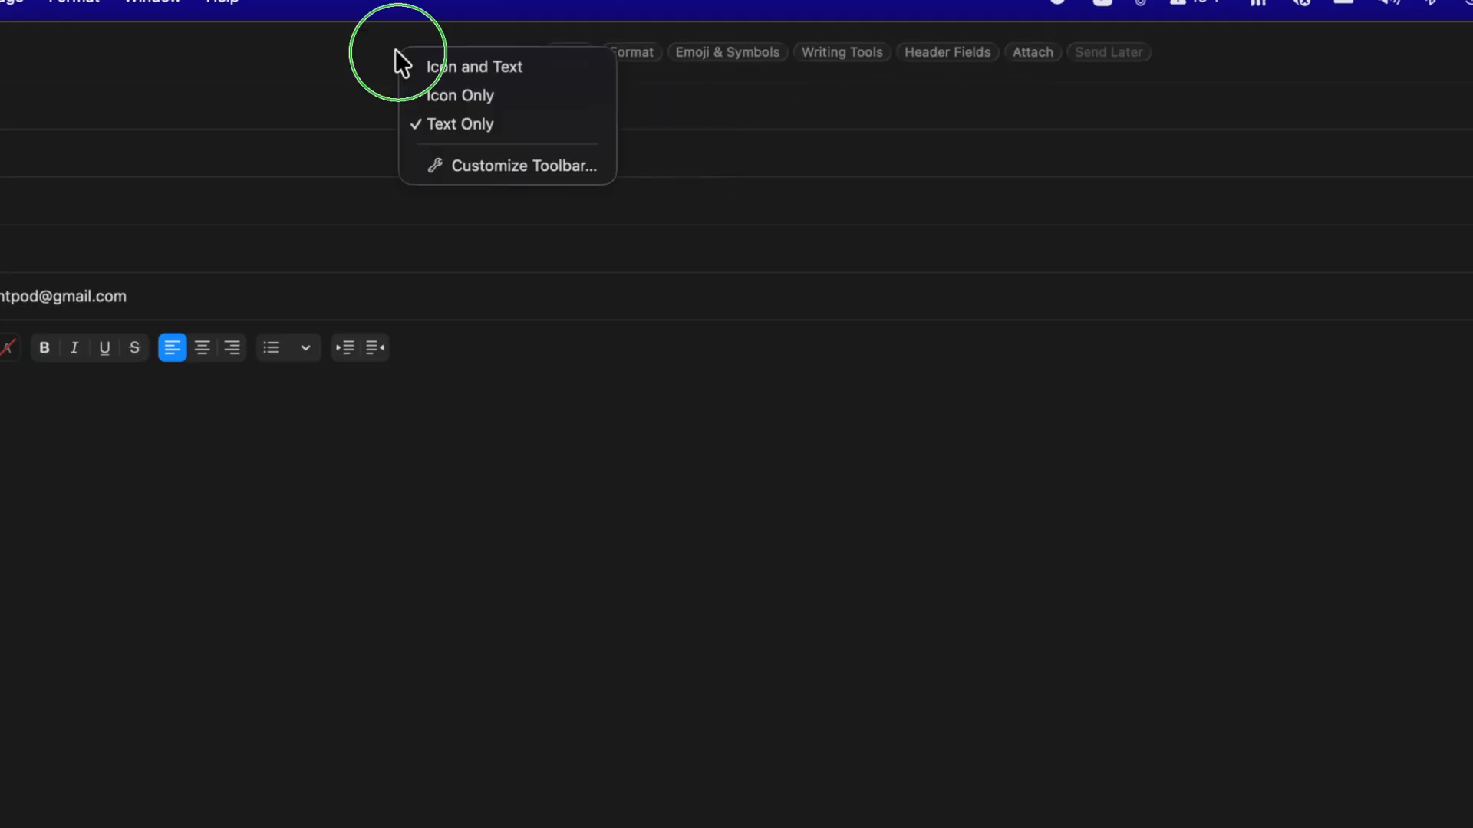
pyautogui.click(411, 65)
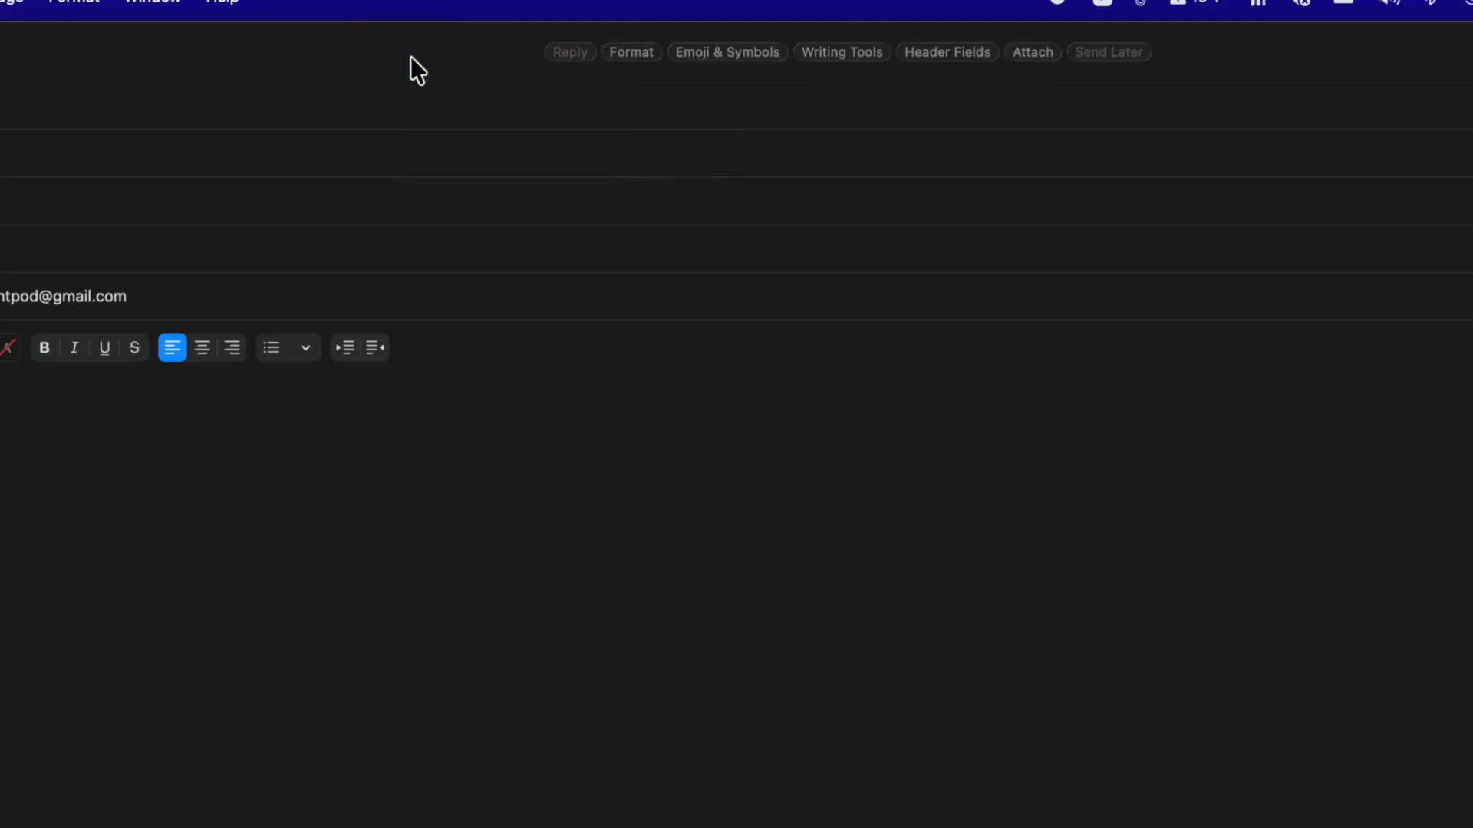
pyautogui.rightClick(455, 46)
pyautogui.click(578, 170)
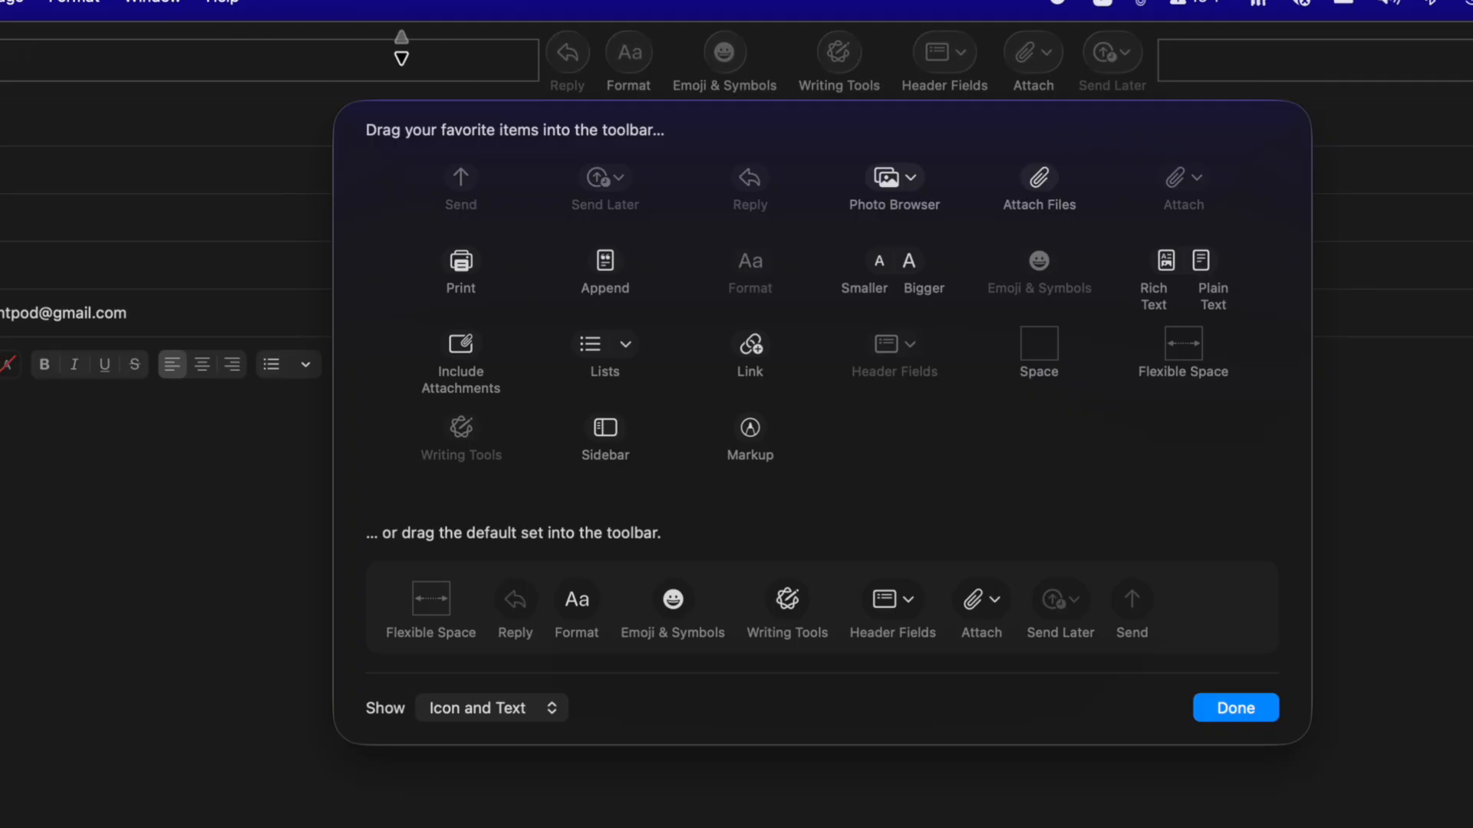
# Step: Add Print and Smaller/Bigger after Send Later, cancelling the Print dialog that opens
pyautogui.moveTo(324, 59); pyautogui.dragTo(236, 350)
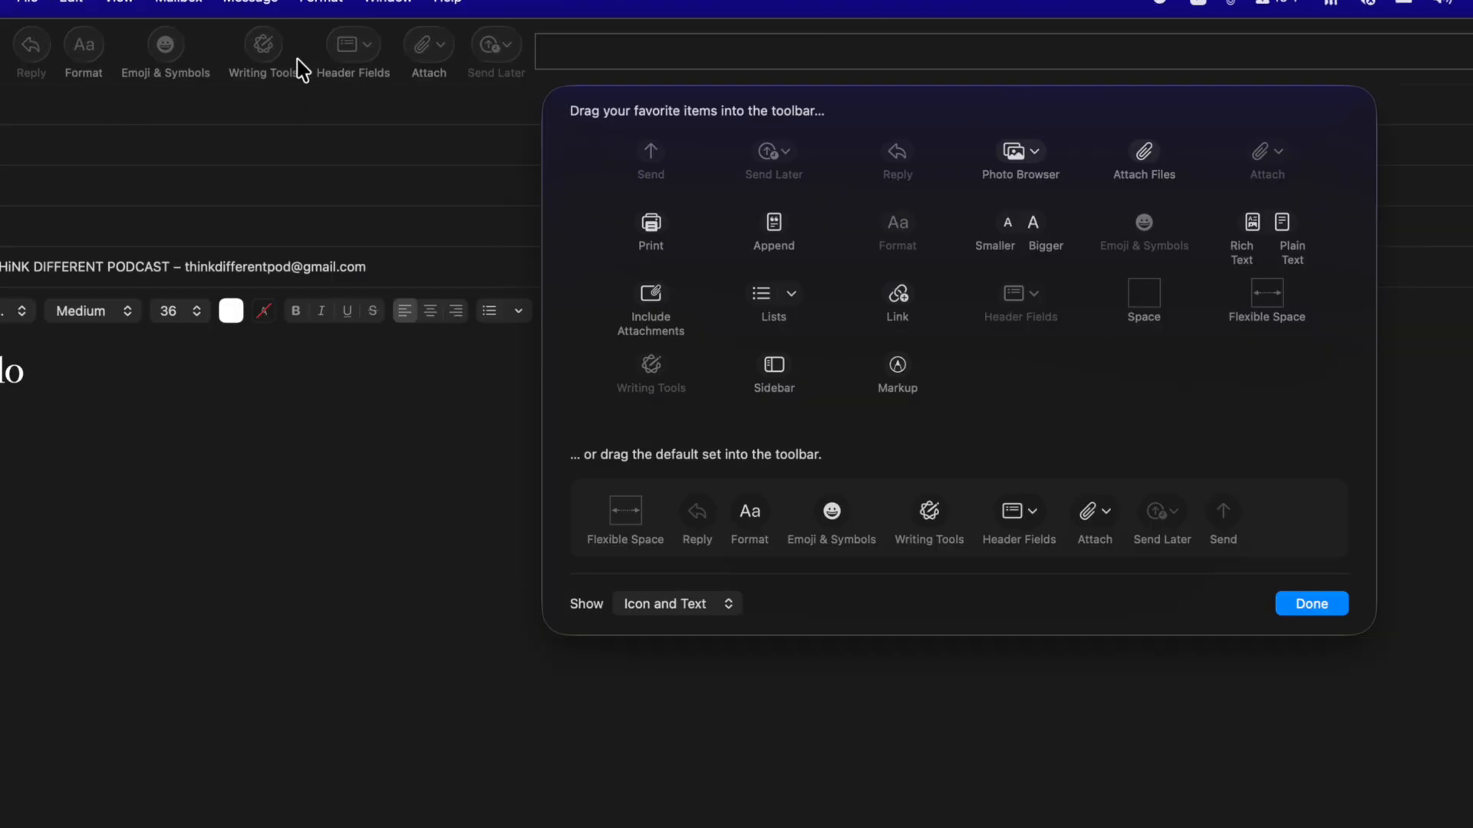
pyautogui.moveTo(651, 231); pyautogui.dragTo(542, 59)
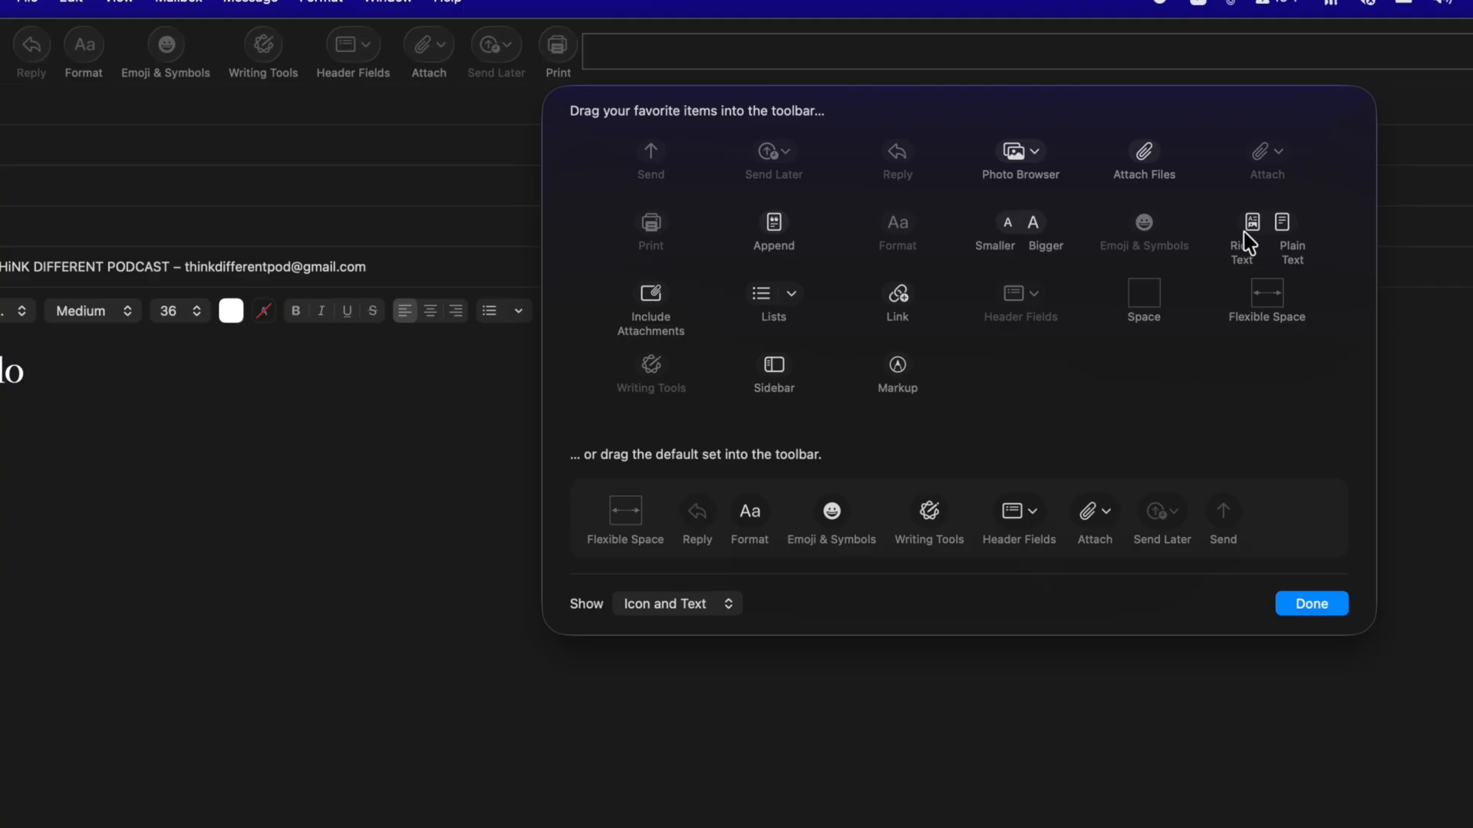
pyautogui.moveTo(1018, 246); pyautogui.dragTo(635, 72)
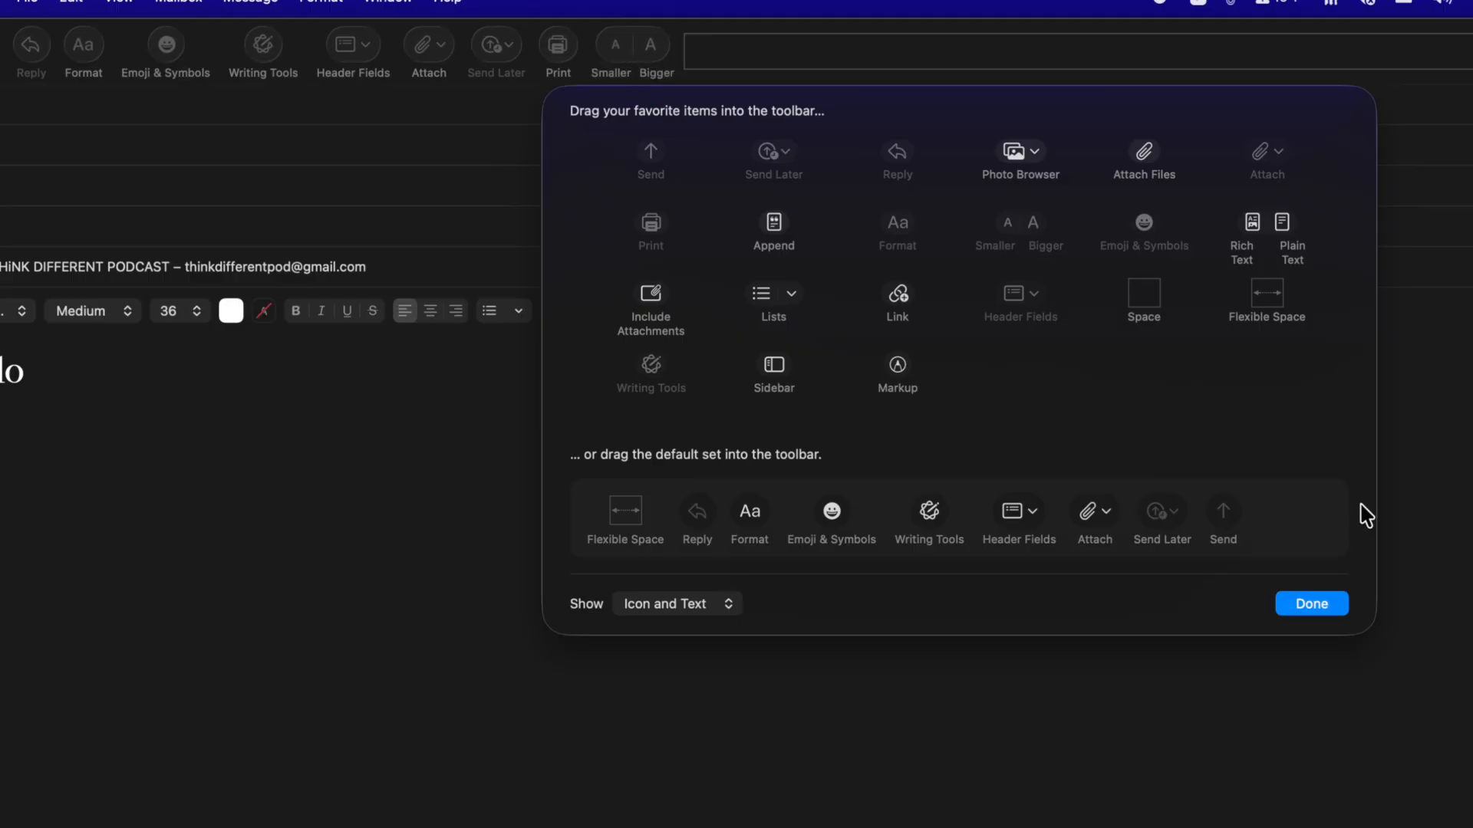
pyautogui.click(1312, 604)
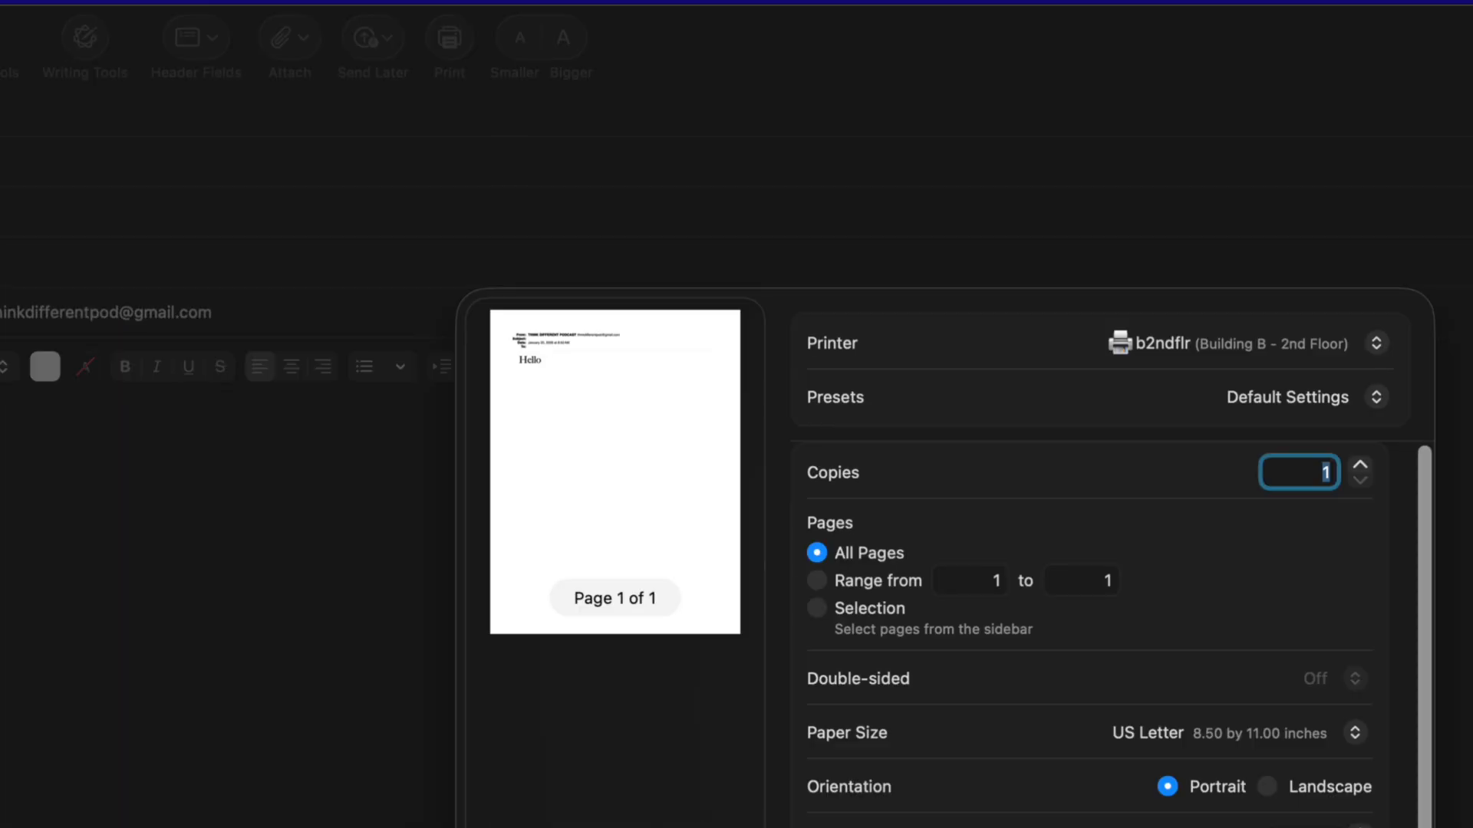
pyautogui.press('Escape')
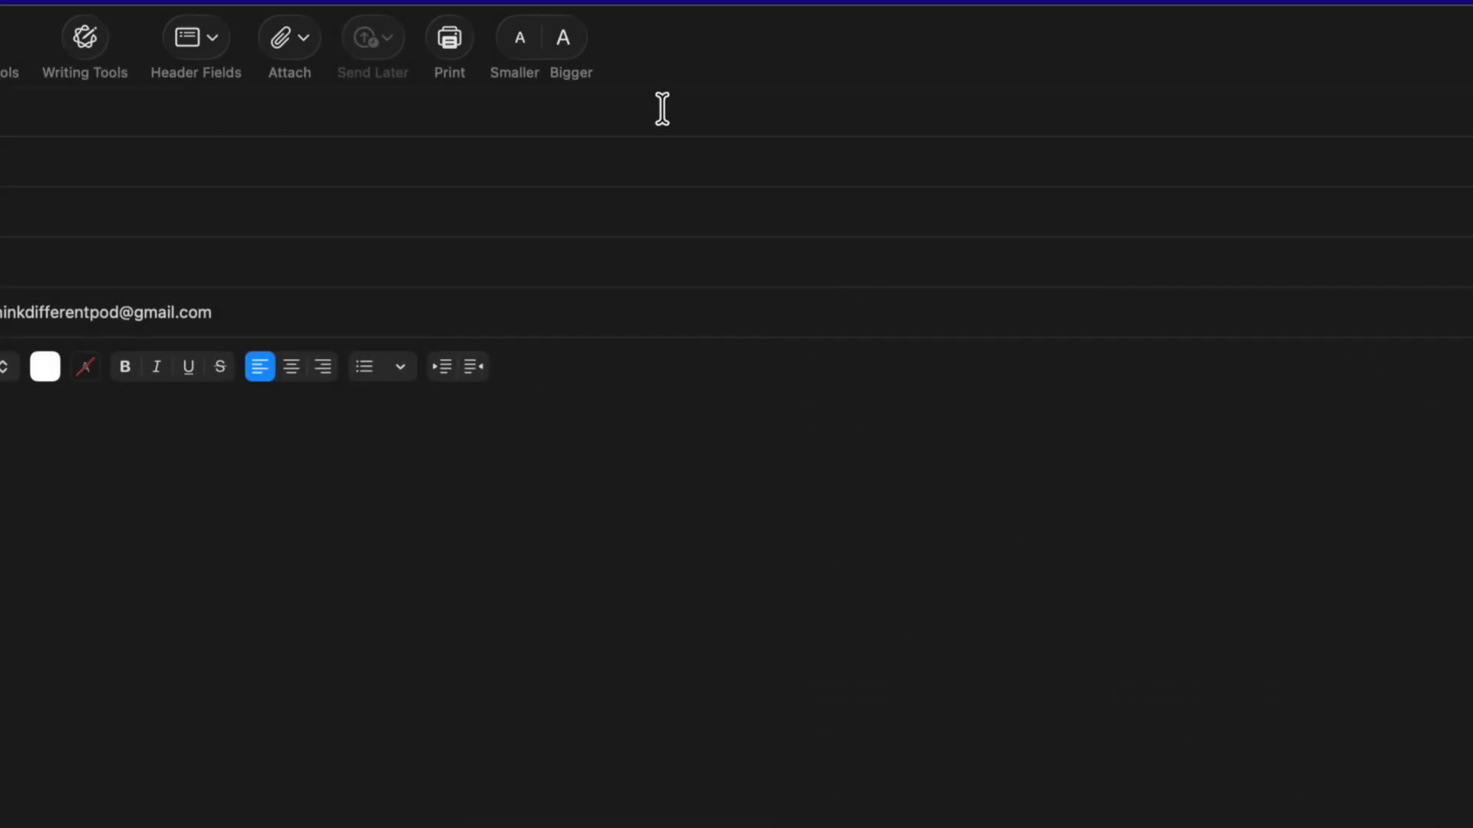
# Step: Add a space between Attach and Send Later plus a flexible space, then finish customizing
pyautogui.rightClick(633, 34)
pyautogui.click(679, 157)
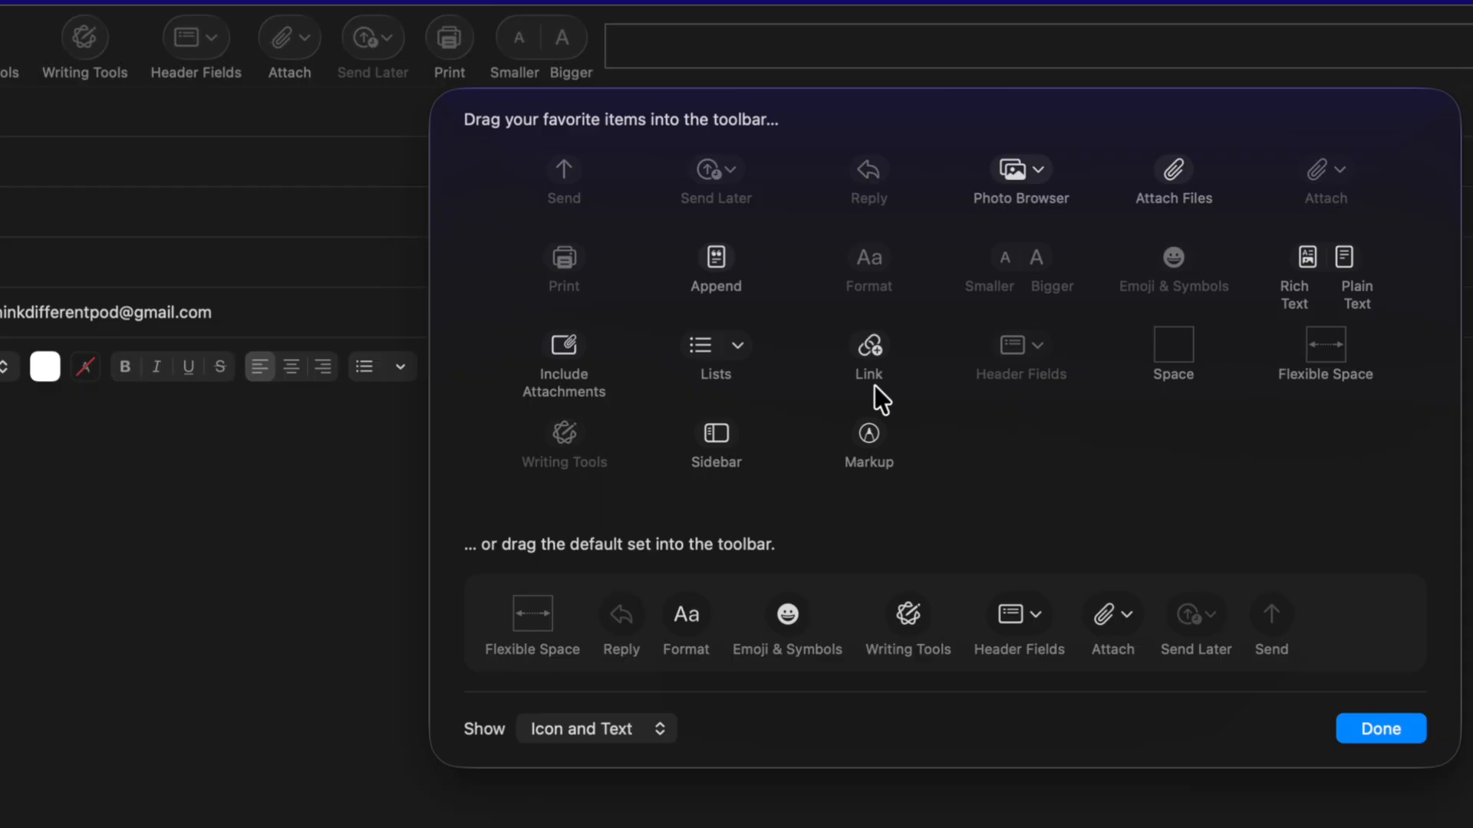
pyautogui.moveTo(1166, 360); pyautogui.dragTo(333, 46)
pyautogui.click(1334, 355)
pyautogui.moveTo(1335, 355); pyautogui.dragTo(483, 51)
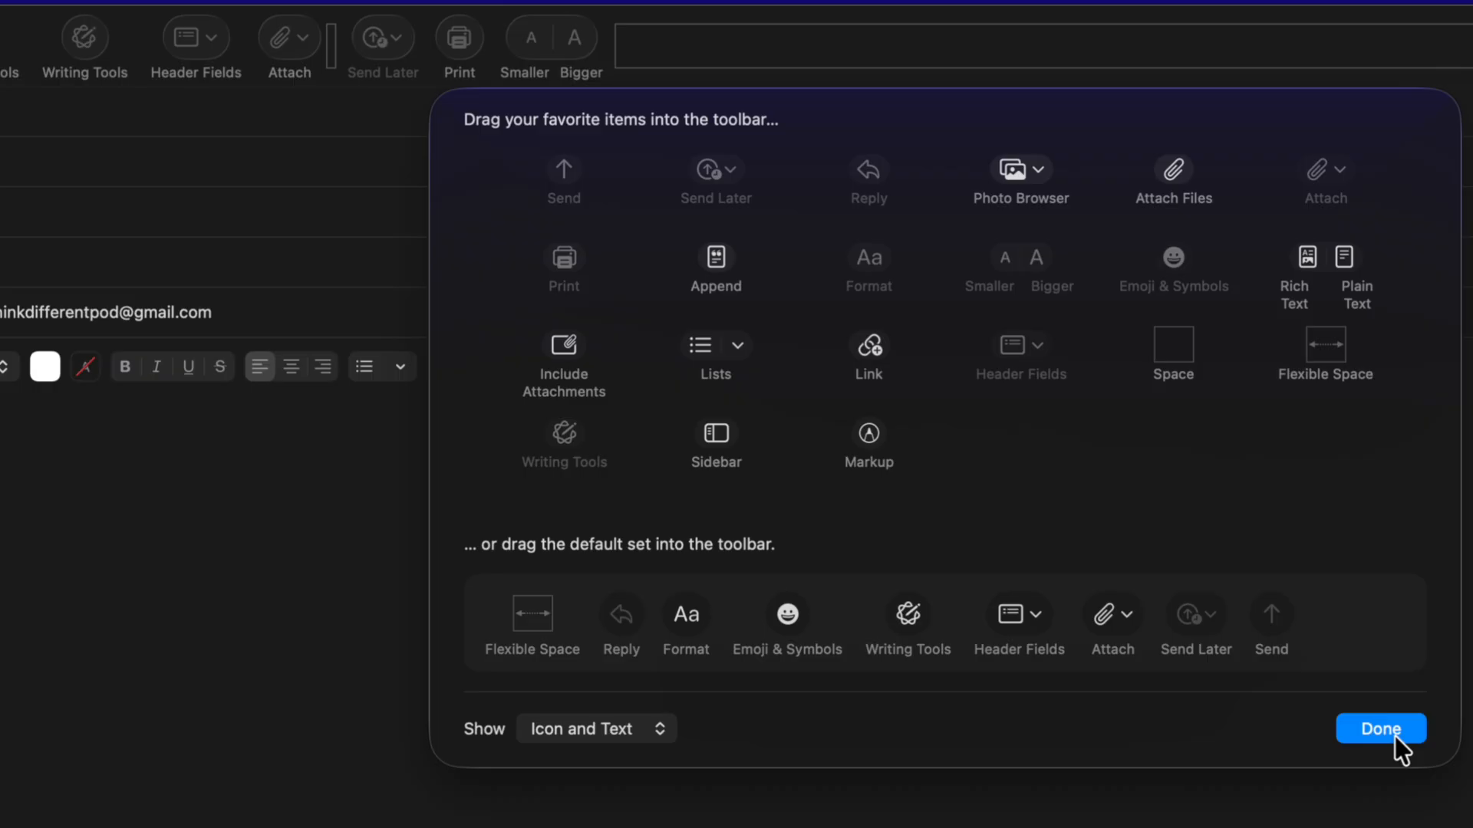
pyautogui.click(554, 426)
pyautogui.moveTo(554, 425); pyautogui.dragTo(554, 491)
pyautogui.click(1367, 727)
# Step: Replace Hello with 'Welcome to the party! I hope you come' and apply the Friendly rewrite
pyautogui.doubleClick(81, 426)
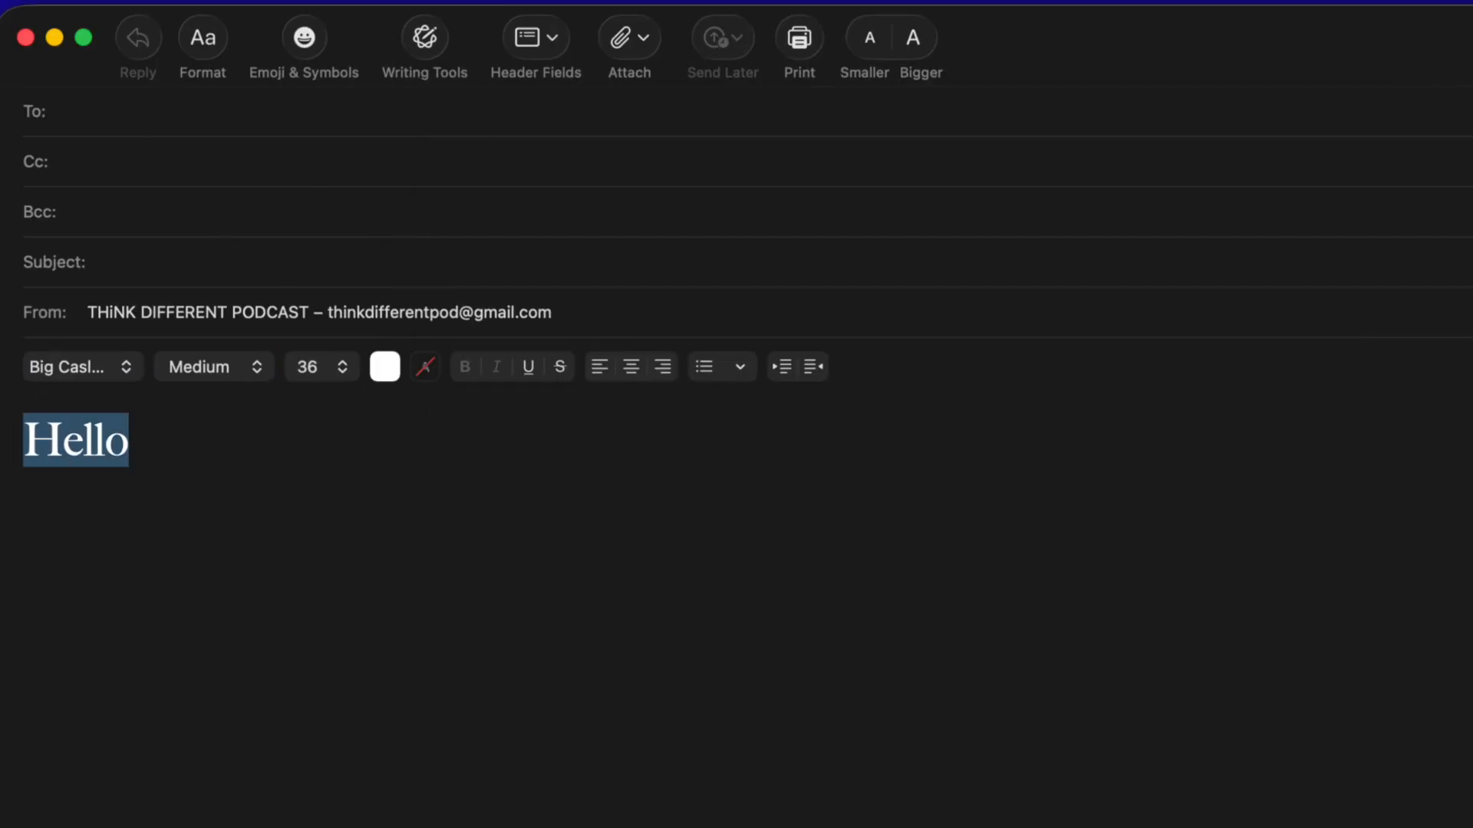
pyautogui.write('Welcome to the ')
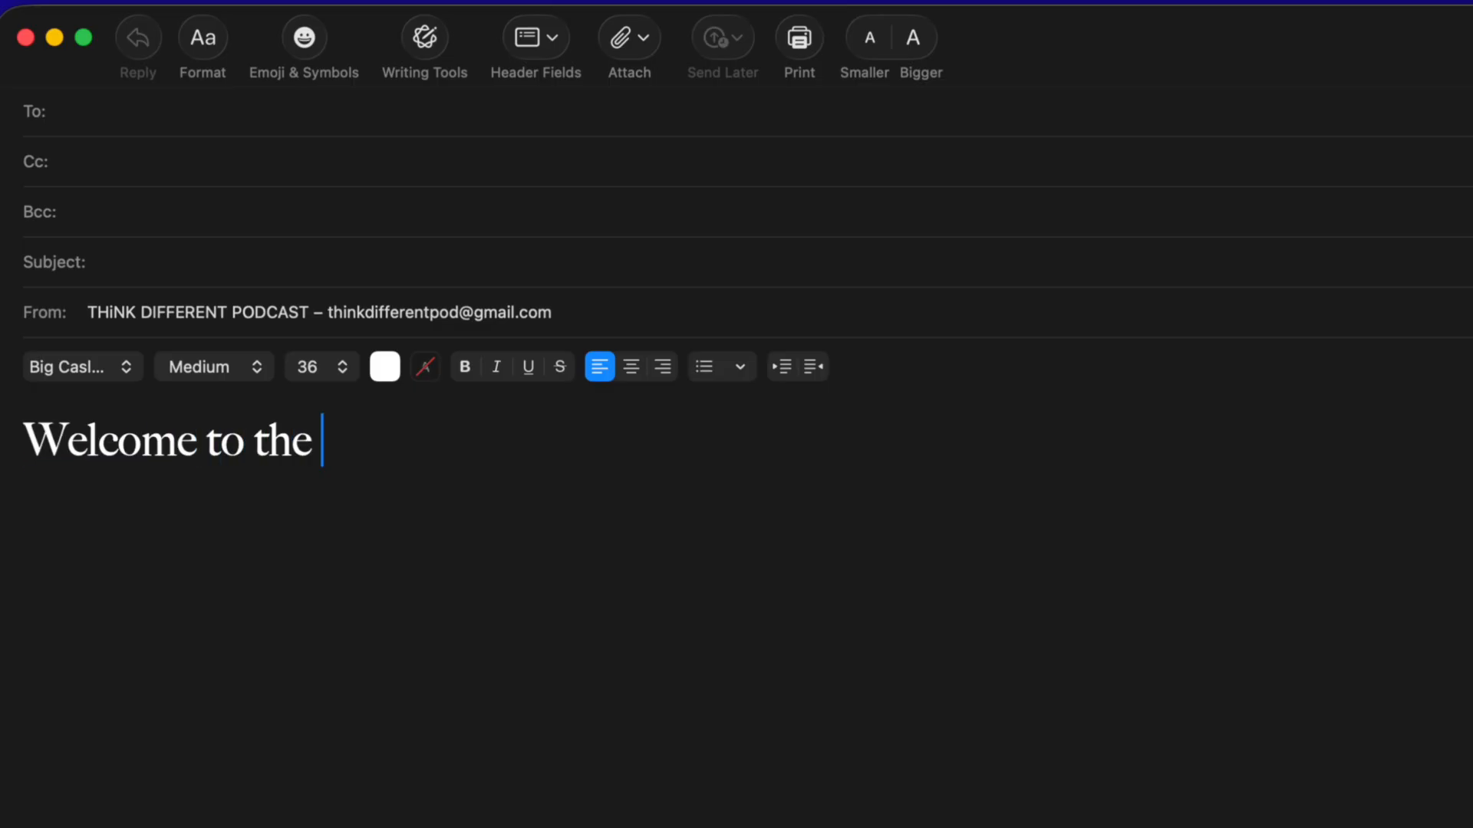
pyautogui.write('party! I hope you come')
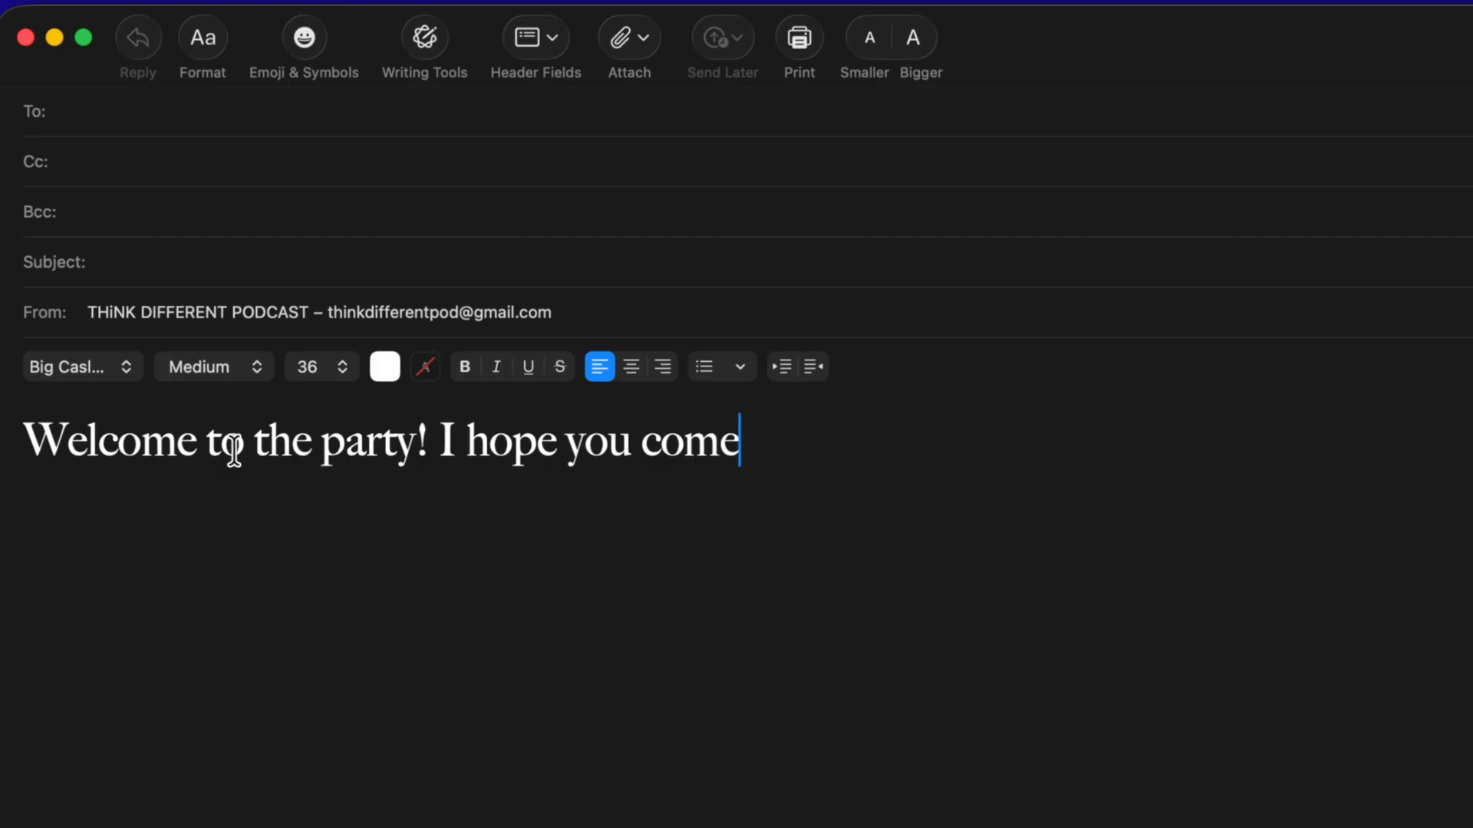
pyautogui.press('super+a')
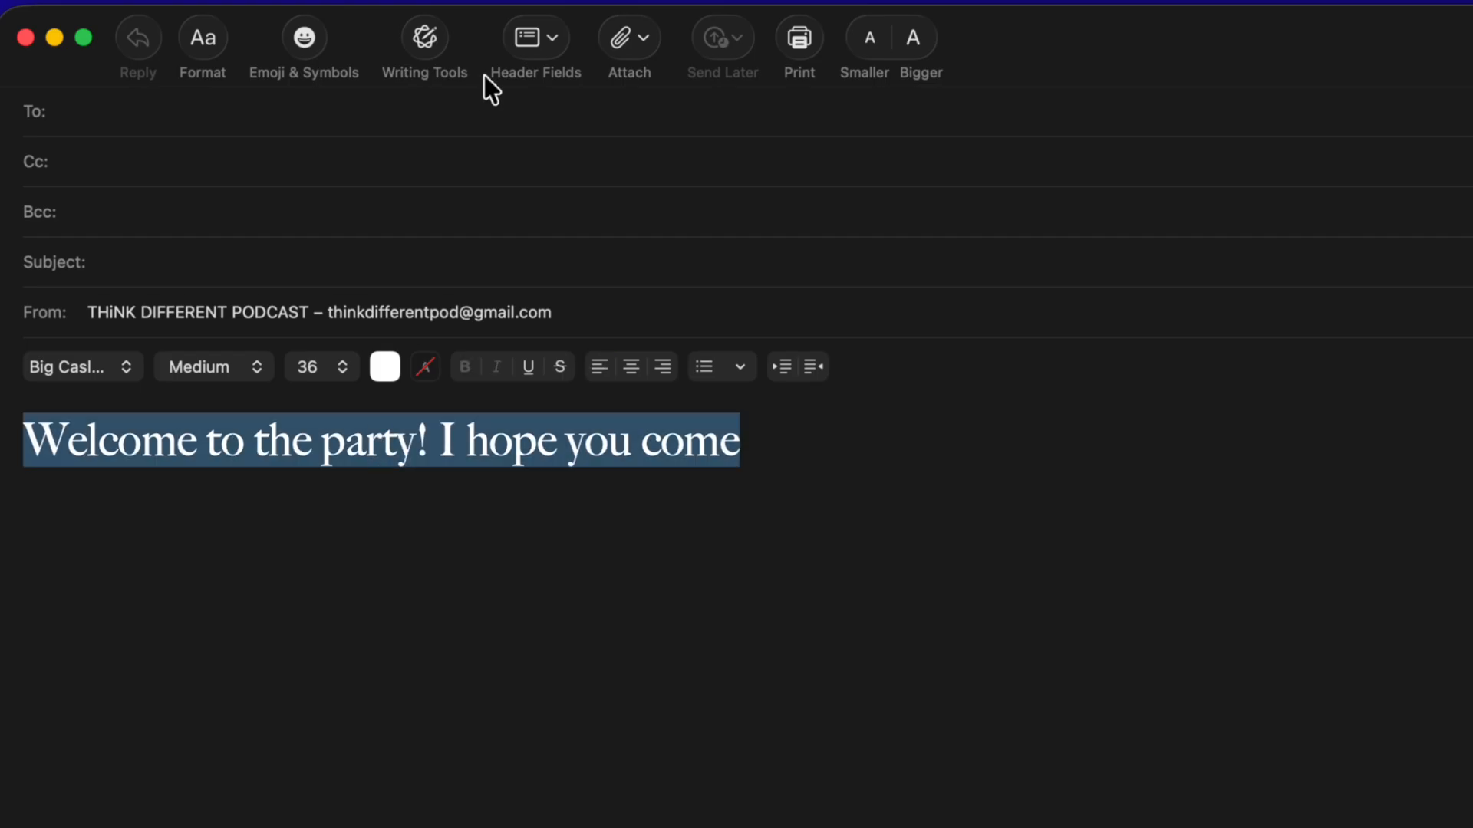
pyautogui.click(426, 36)
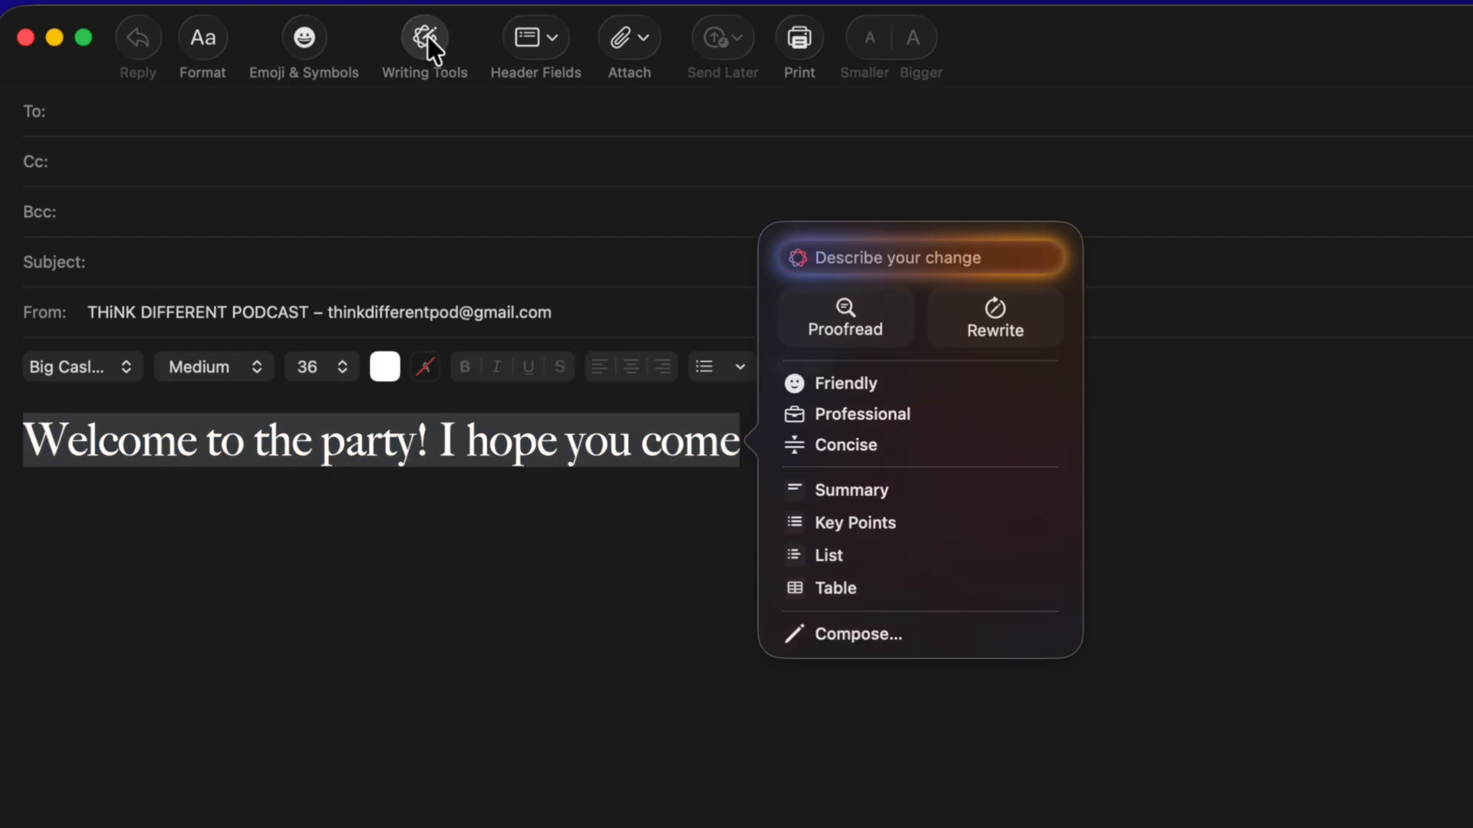
pyautogui.click(849, 390)
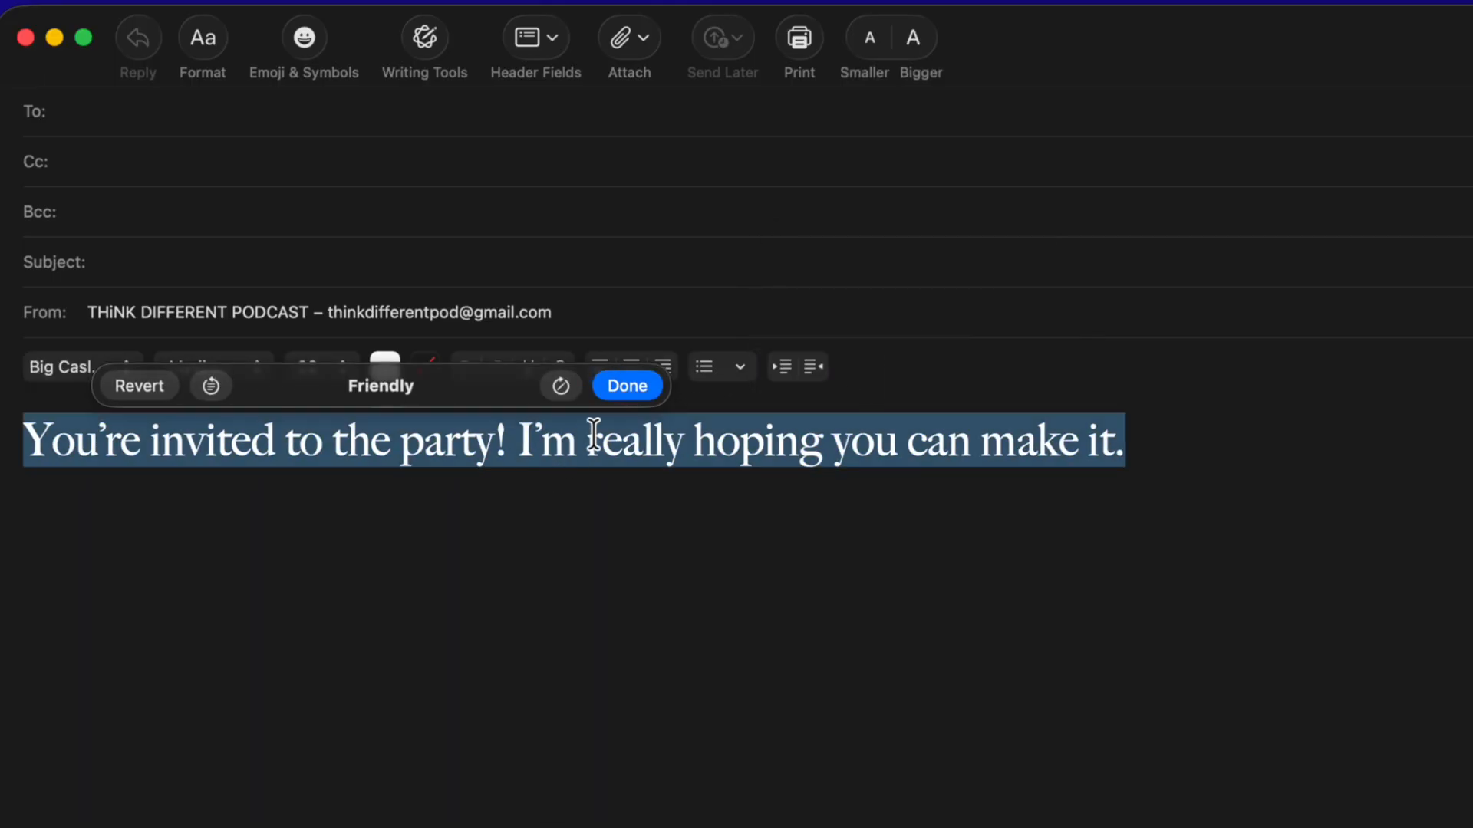
pyautogui.click(620, 393)
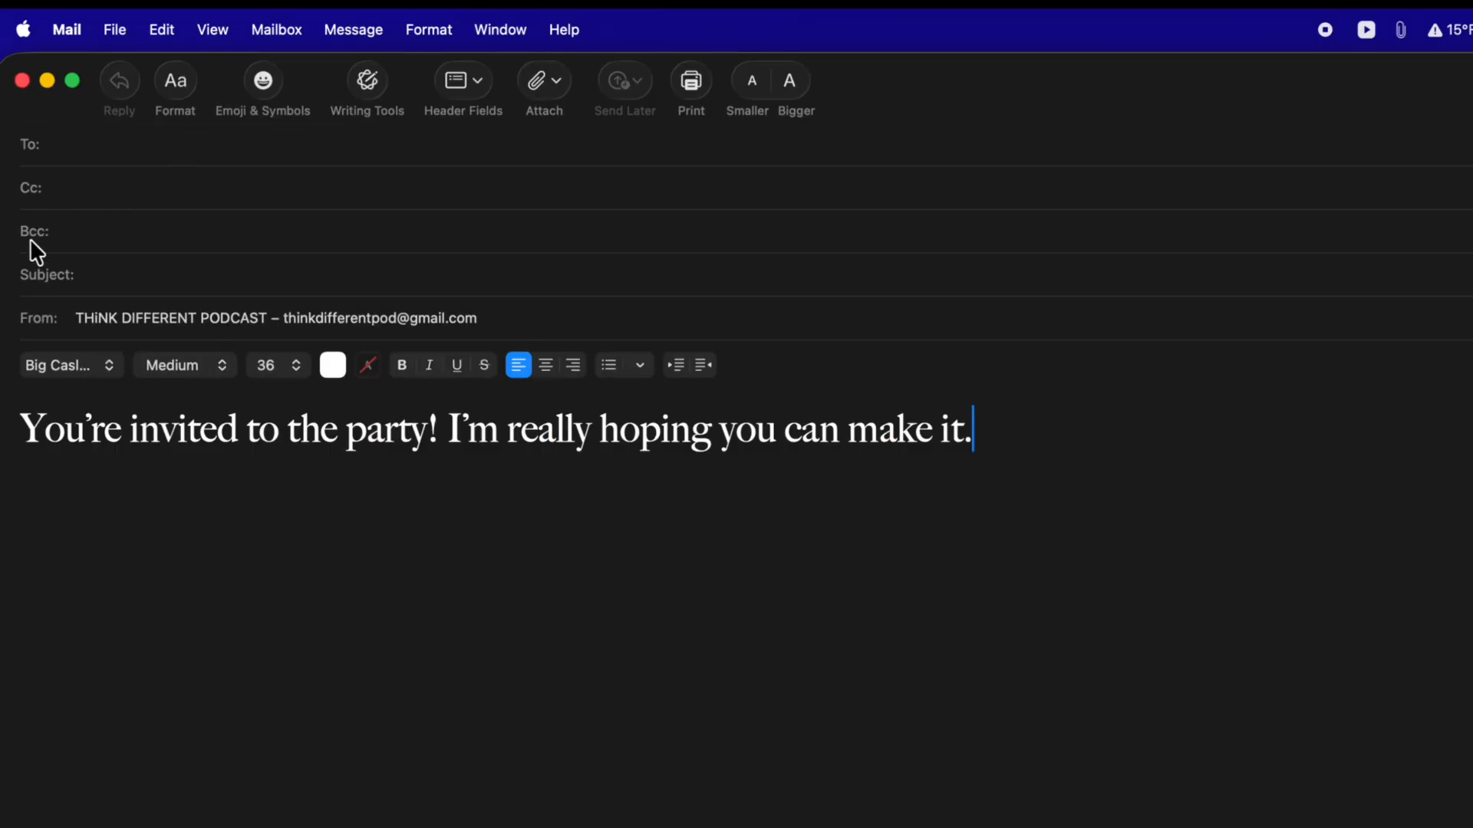
pyautogui.click(88, 235)
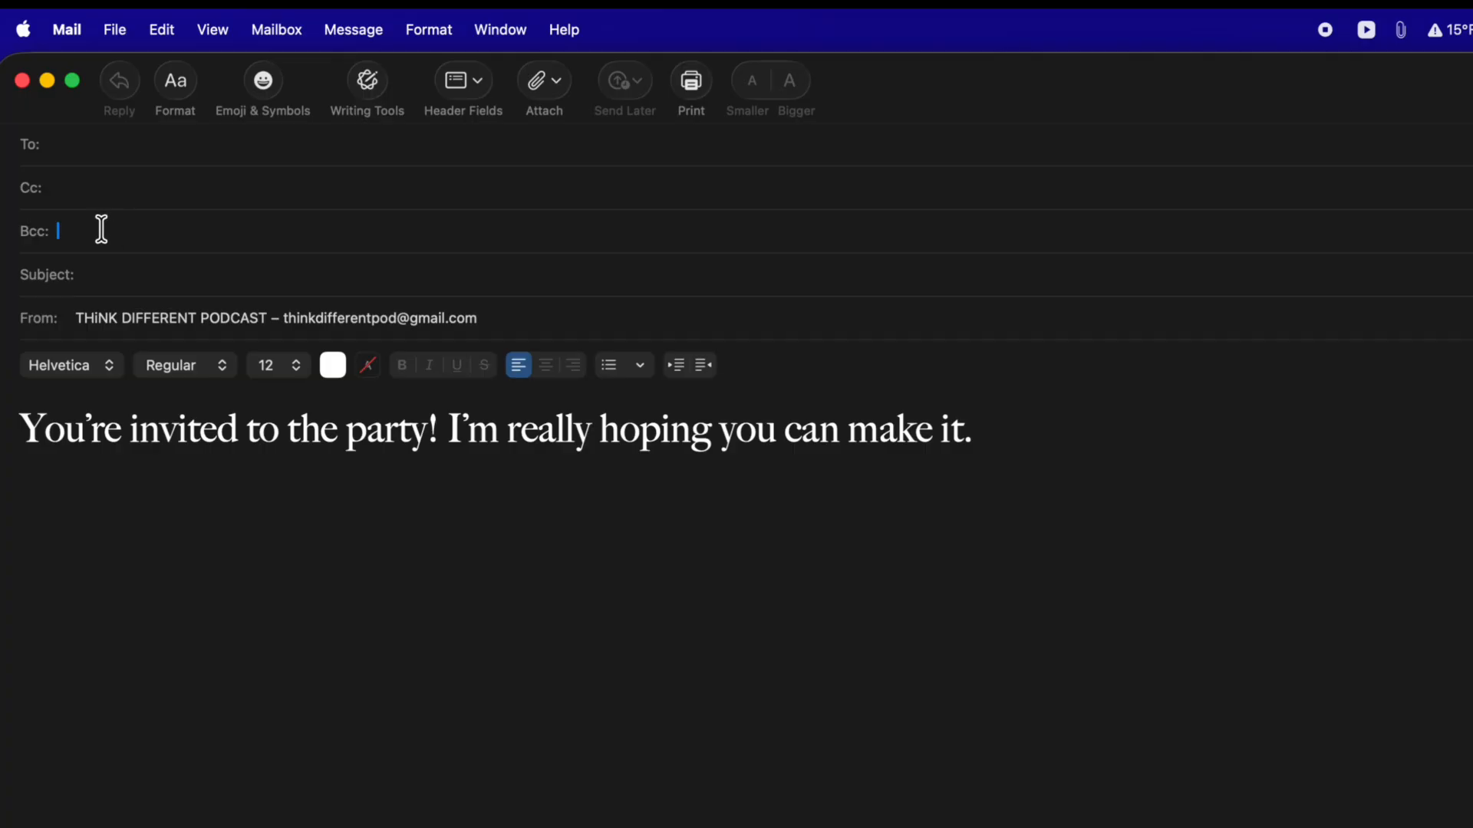
pyautogui.click(213, 31)
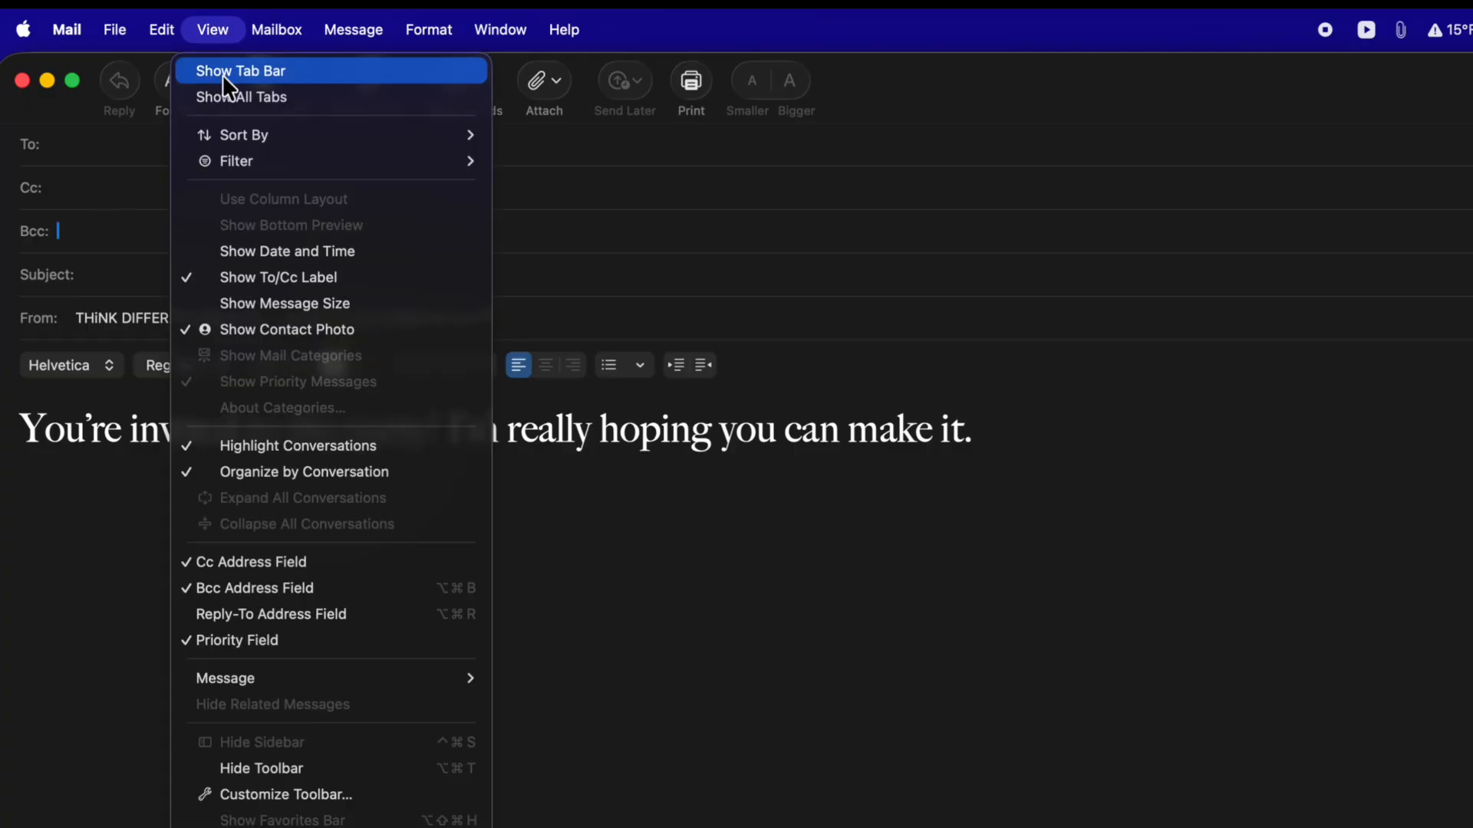
pyautogui.click(265, 587)
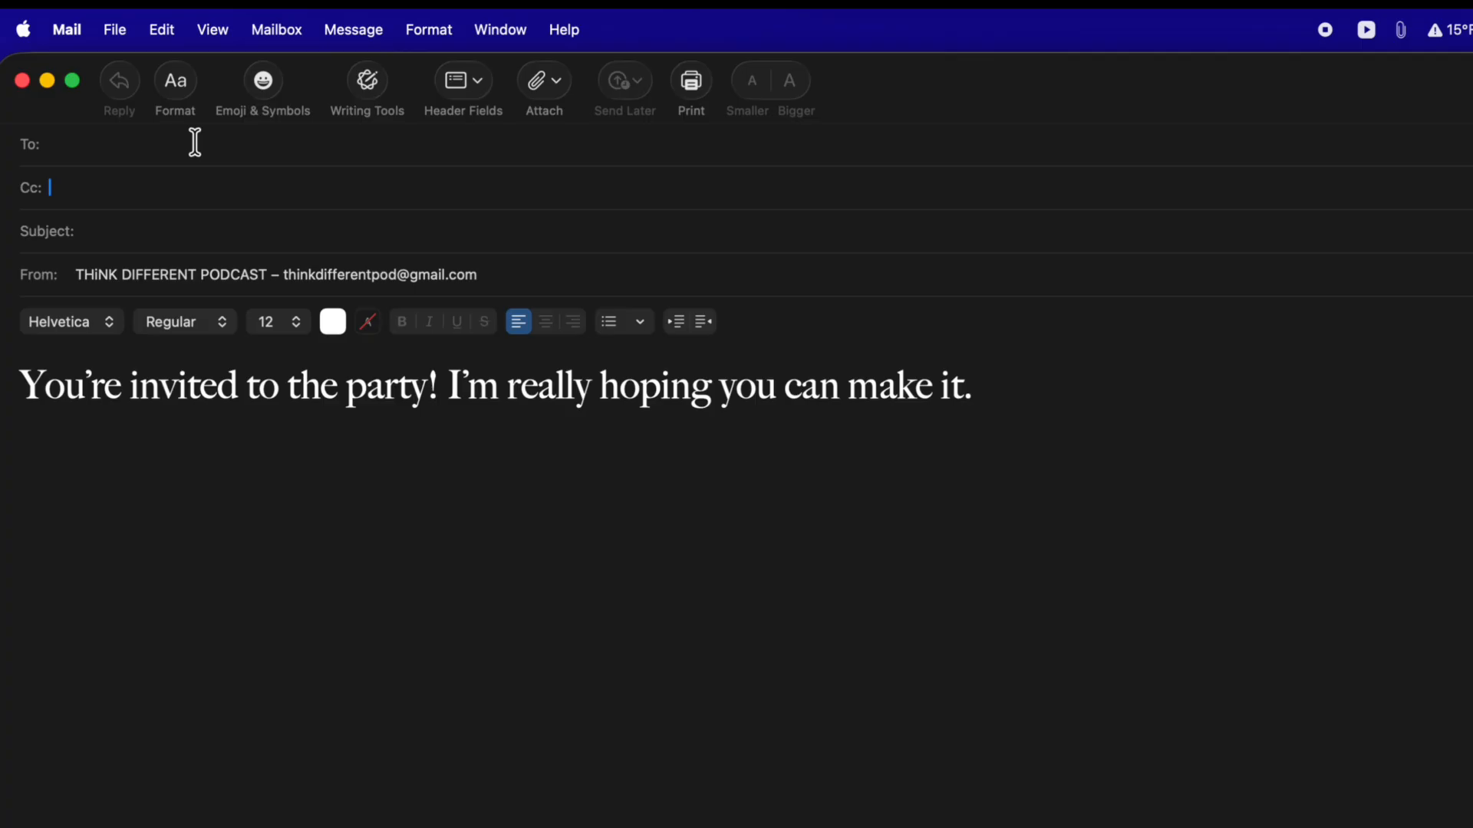
pyautogui.click(213, 31)
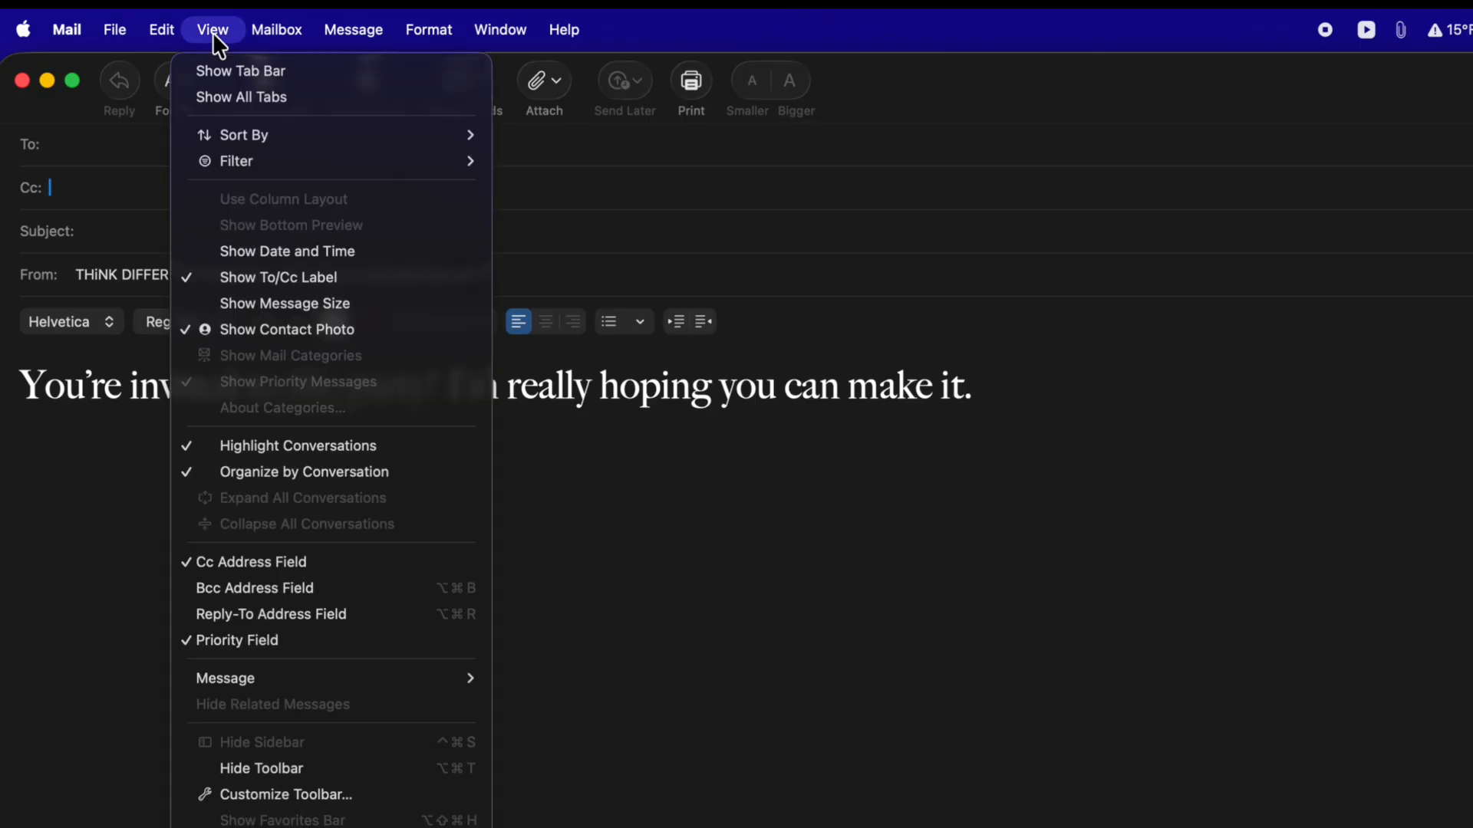
pyautogui.click(233, 595)
pyautogui.click(115, 267)
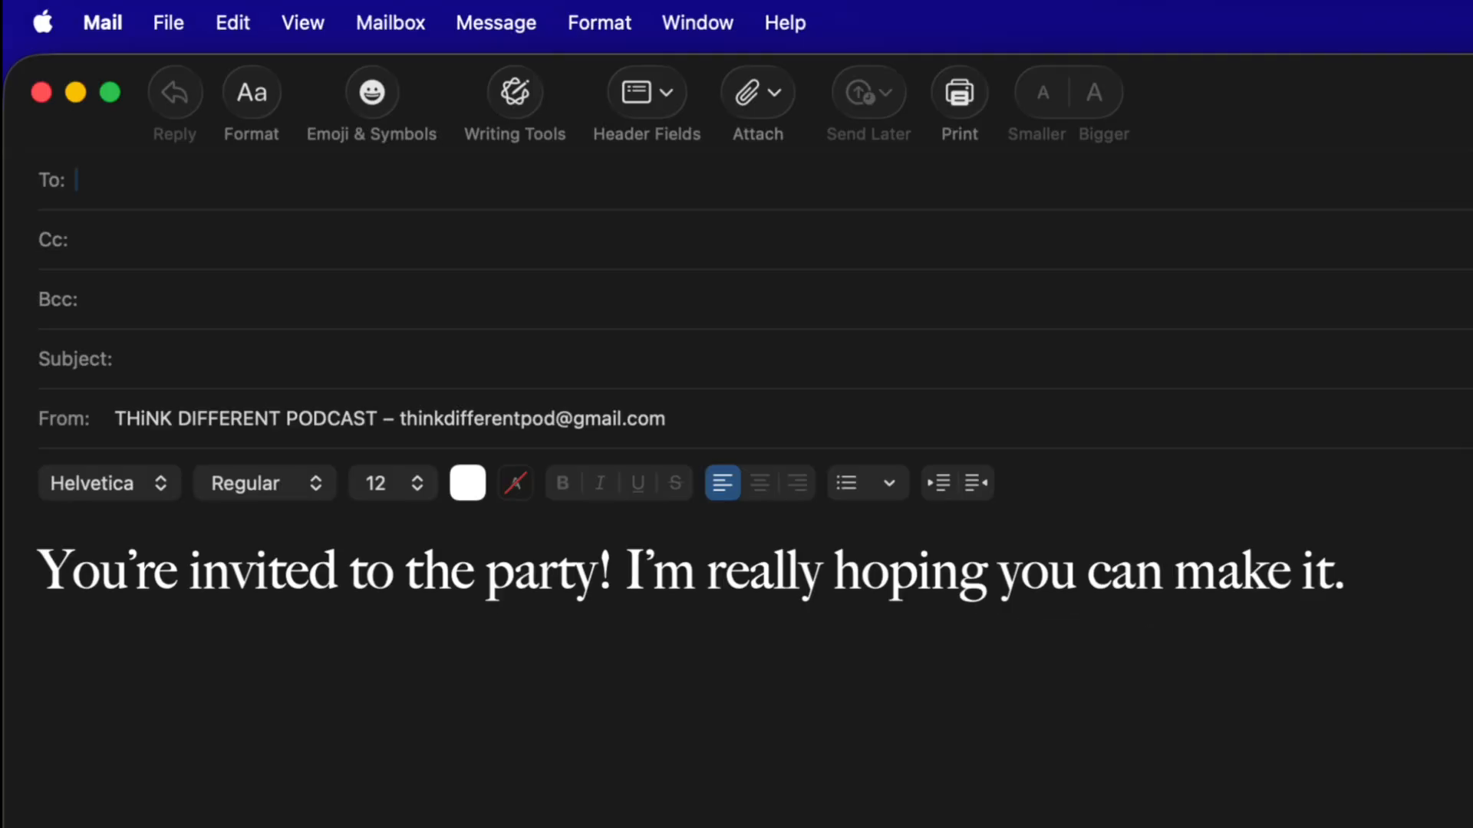
# Step: Type a recipient name in To, accept the autocompleted address, then clear the To field
pyautogui.write('troy')
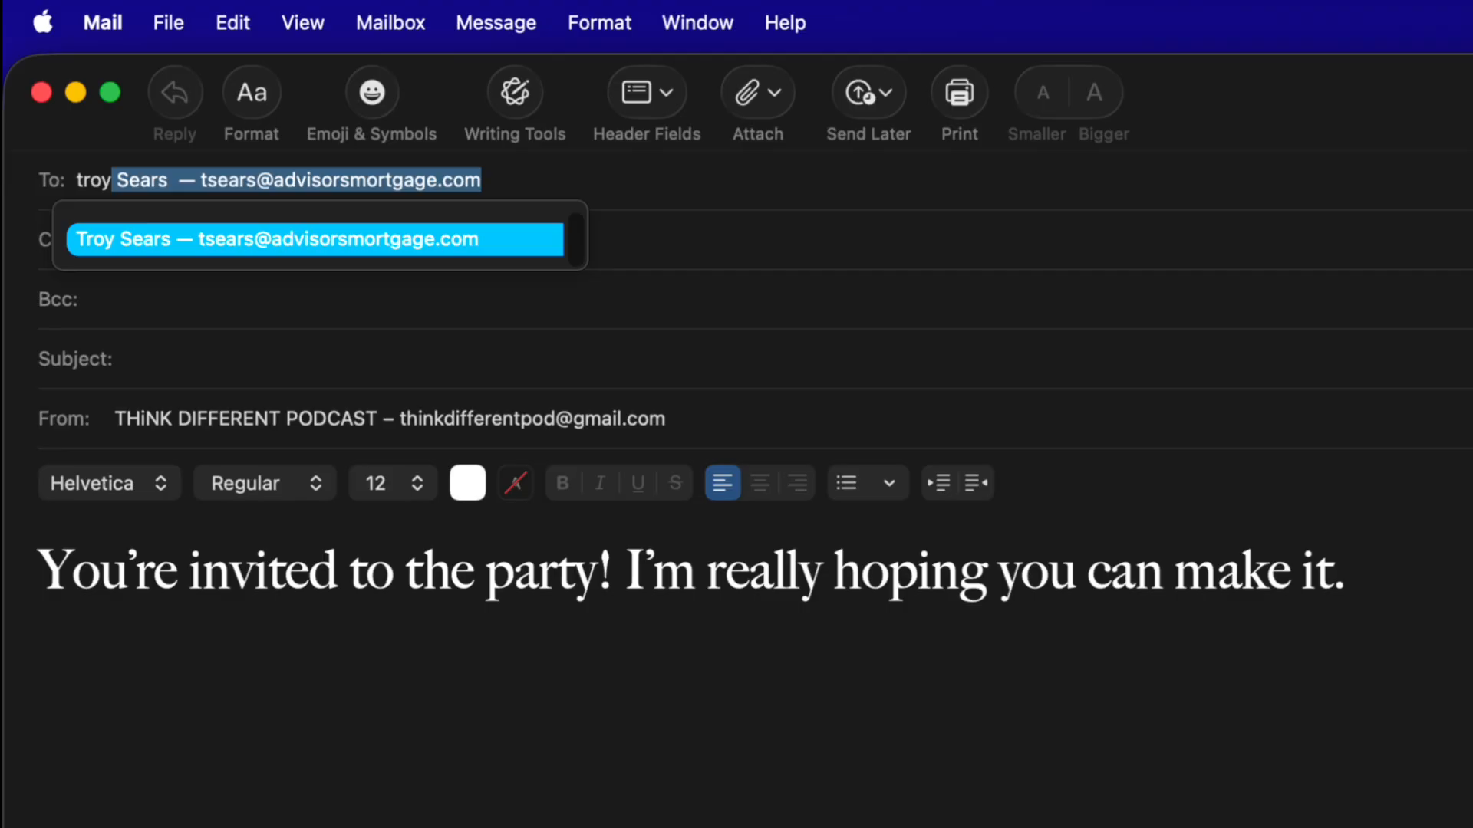
pyautogui.press('BackSpace')
pyautogui.press('BackSpace')
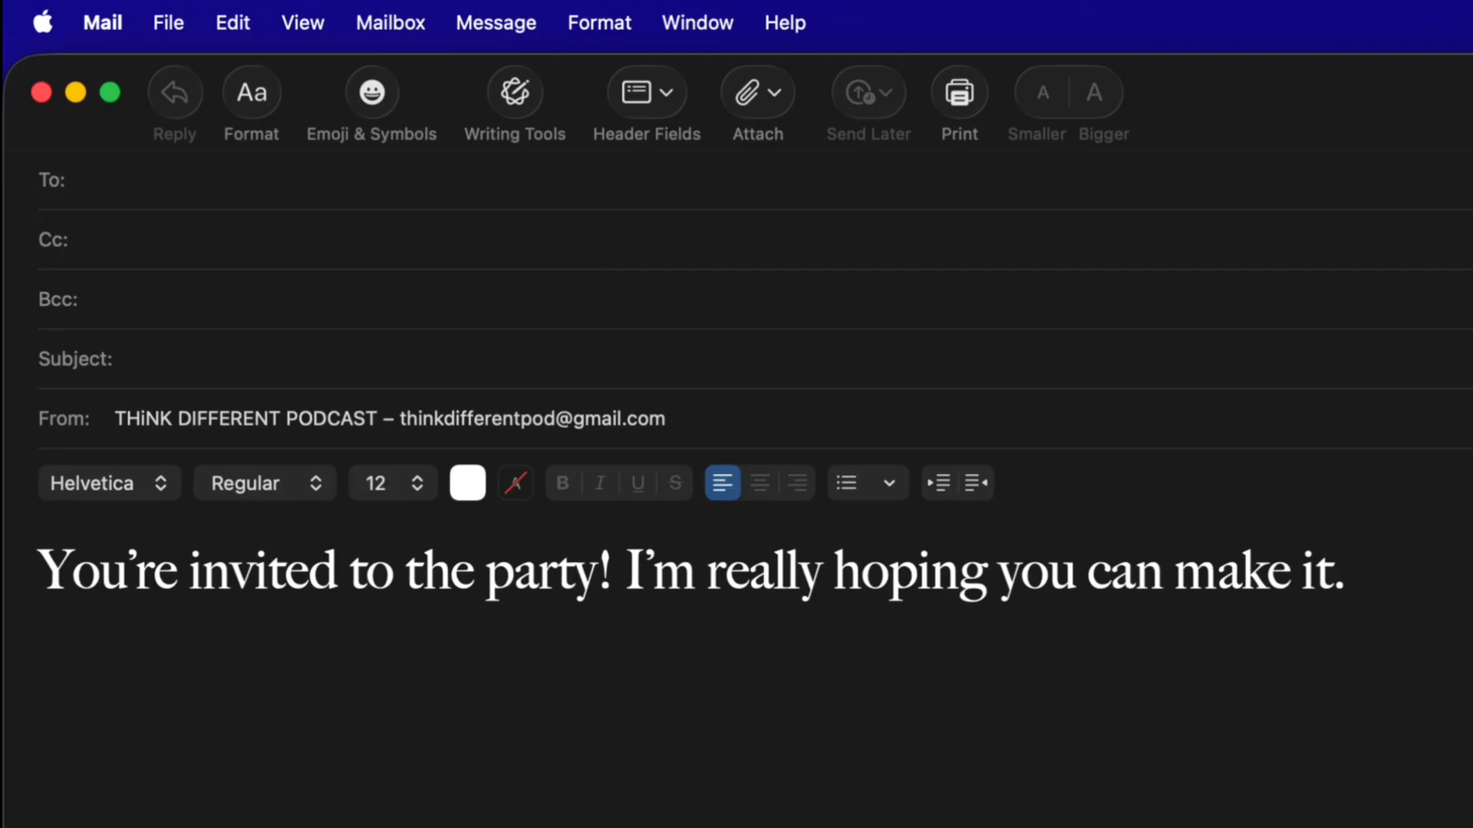
pyautogui.write('troy')
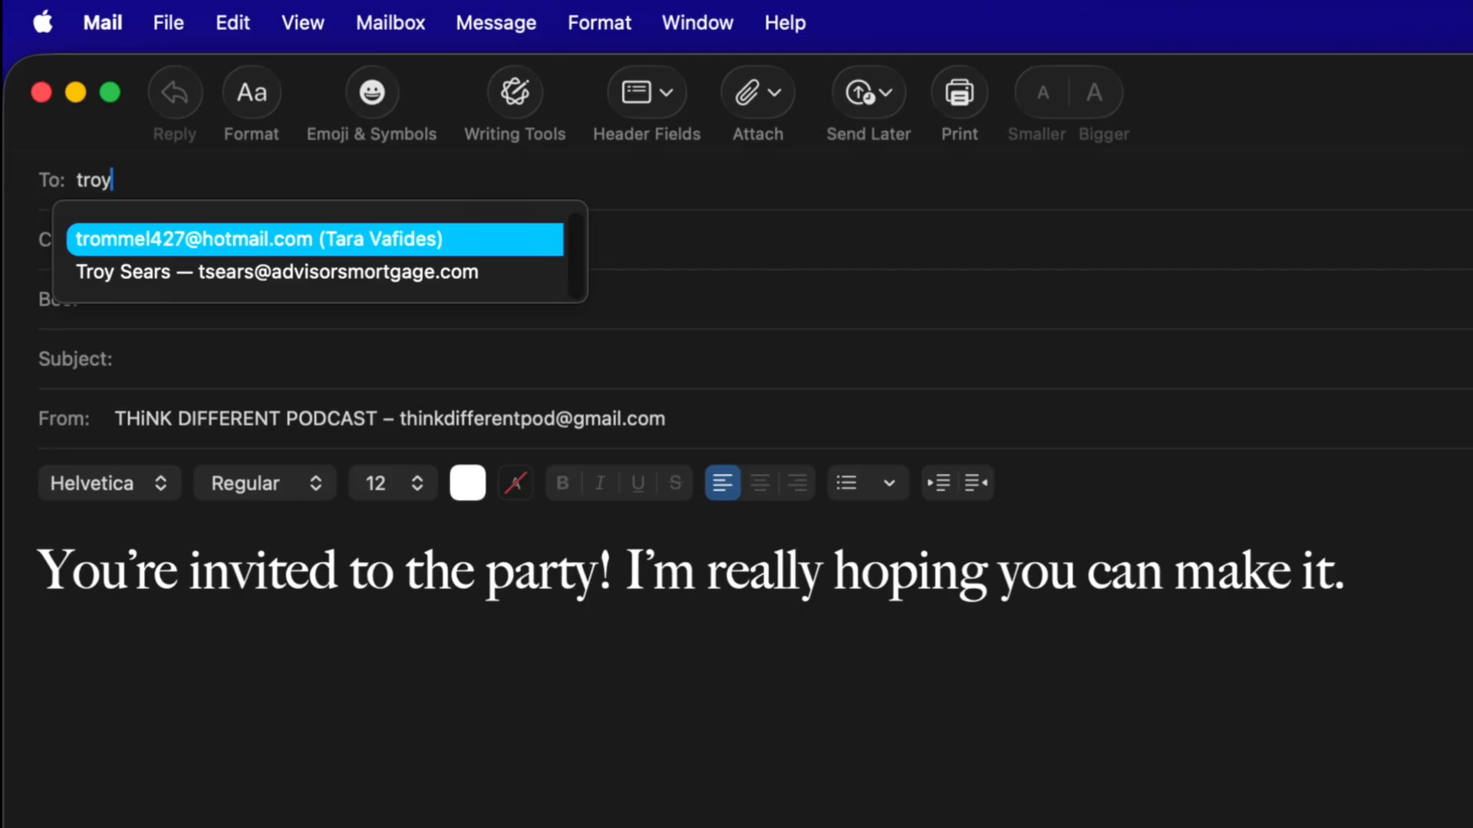
pyautogui.click(602, 175)
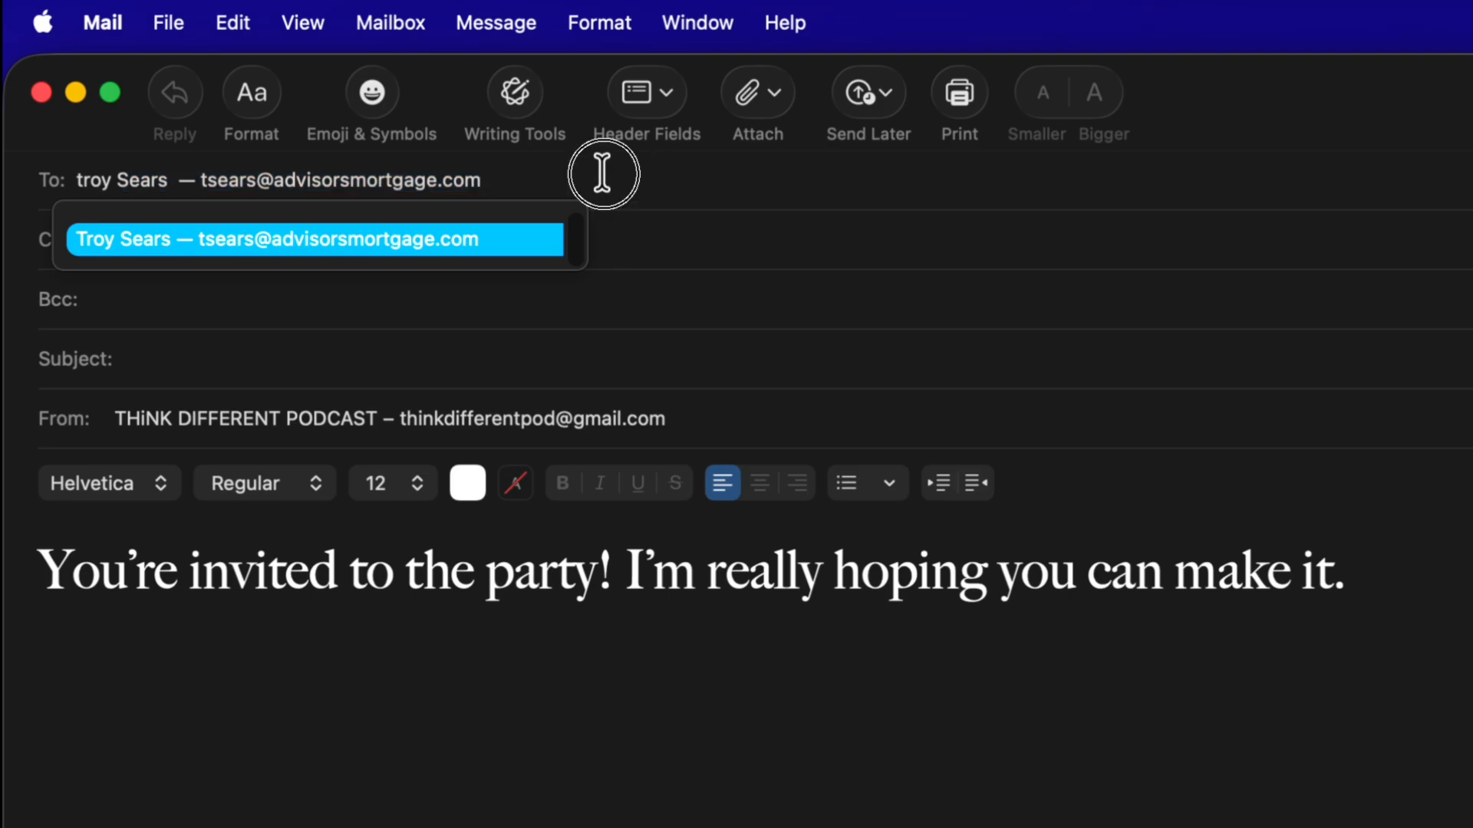
pyautogui.click(598, 176)
pyautogui.press('super+BackSpace')
pyautogui.click(694, 19)
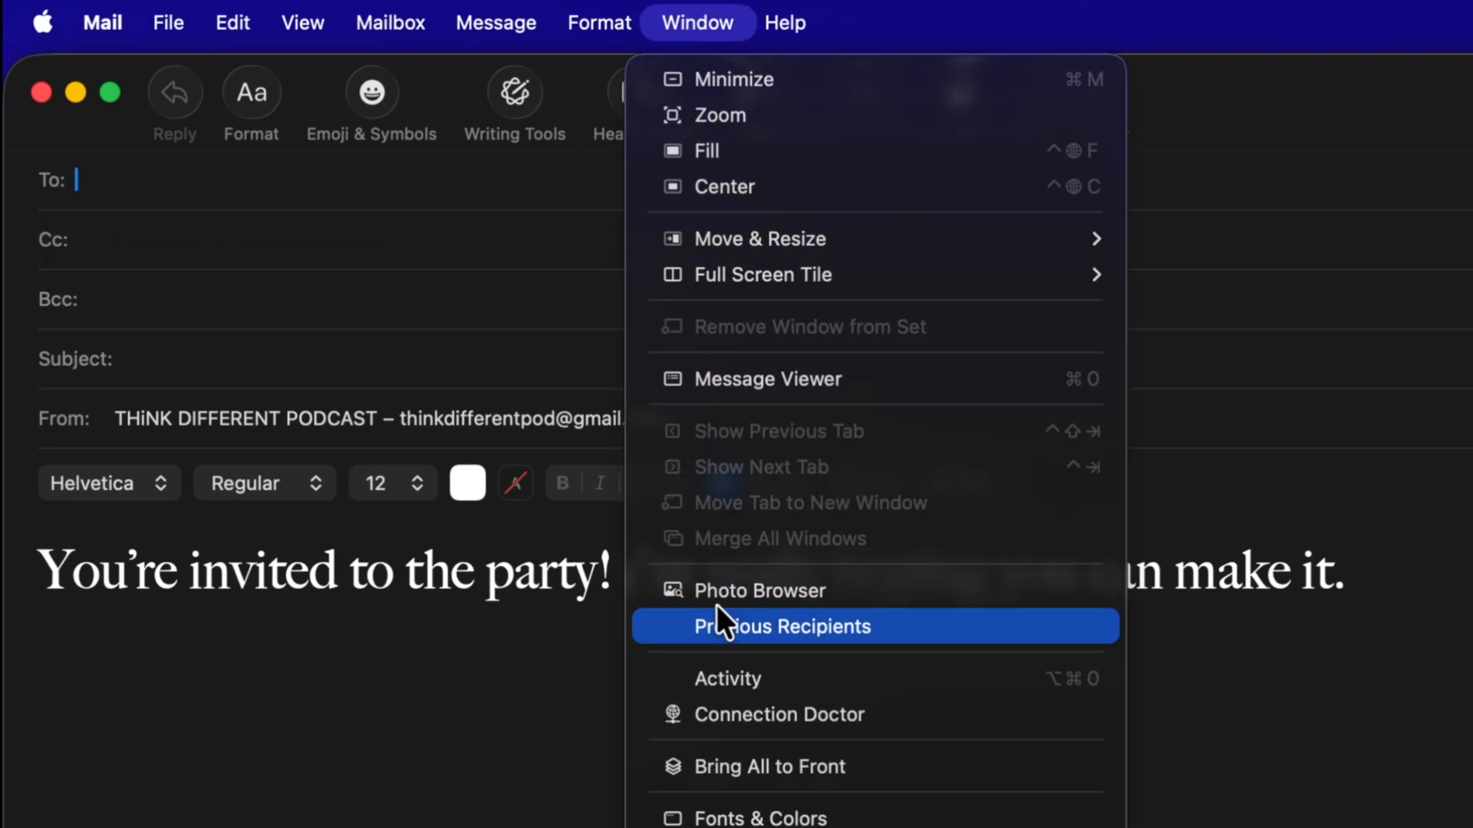
# Step: Sort Previous Recipients by Email and remove six stored addresses from the list
pyautogui.click(763, 628)
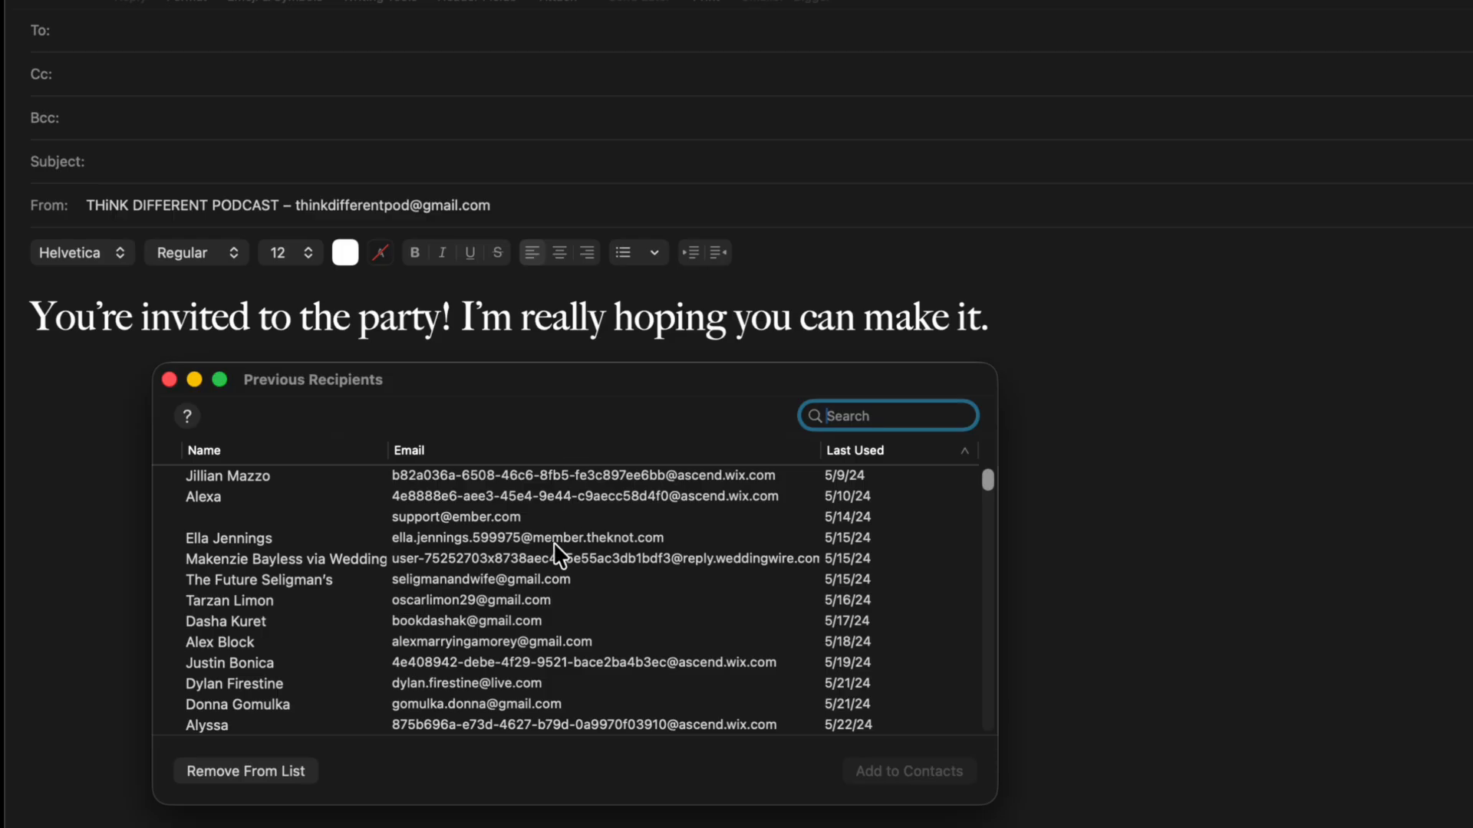
pyautogui.moveTo(470, 476); pyautogui.dragTo(459, 517)
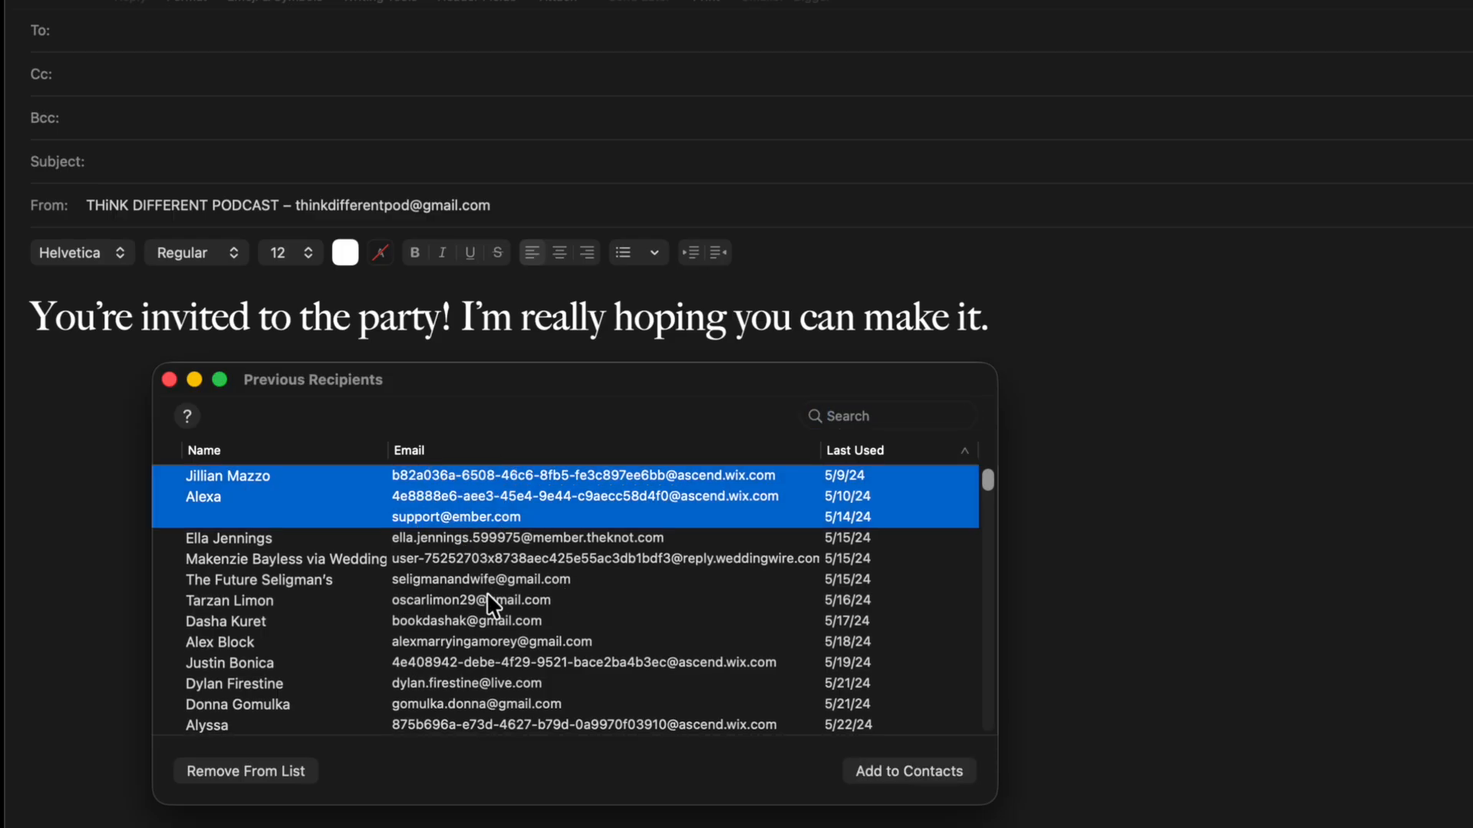
pyautogui.click(479, 594)
pyautogui.click(474, 452)
pyautogui.click(447, 549)
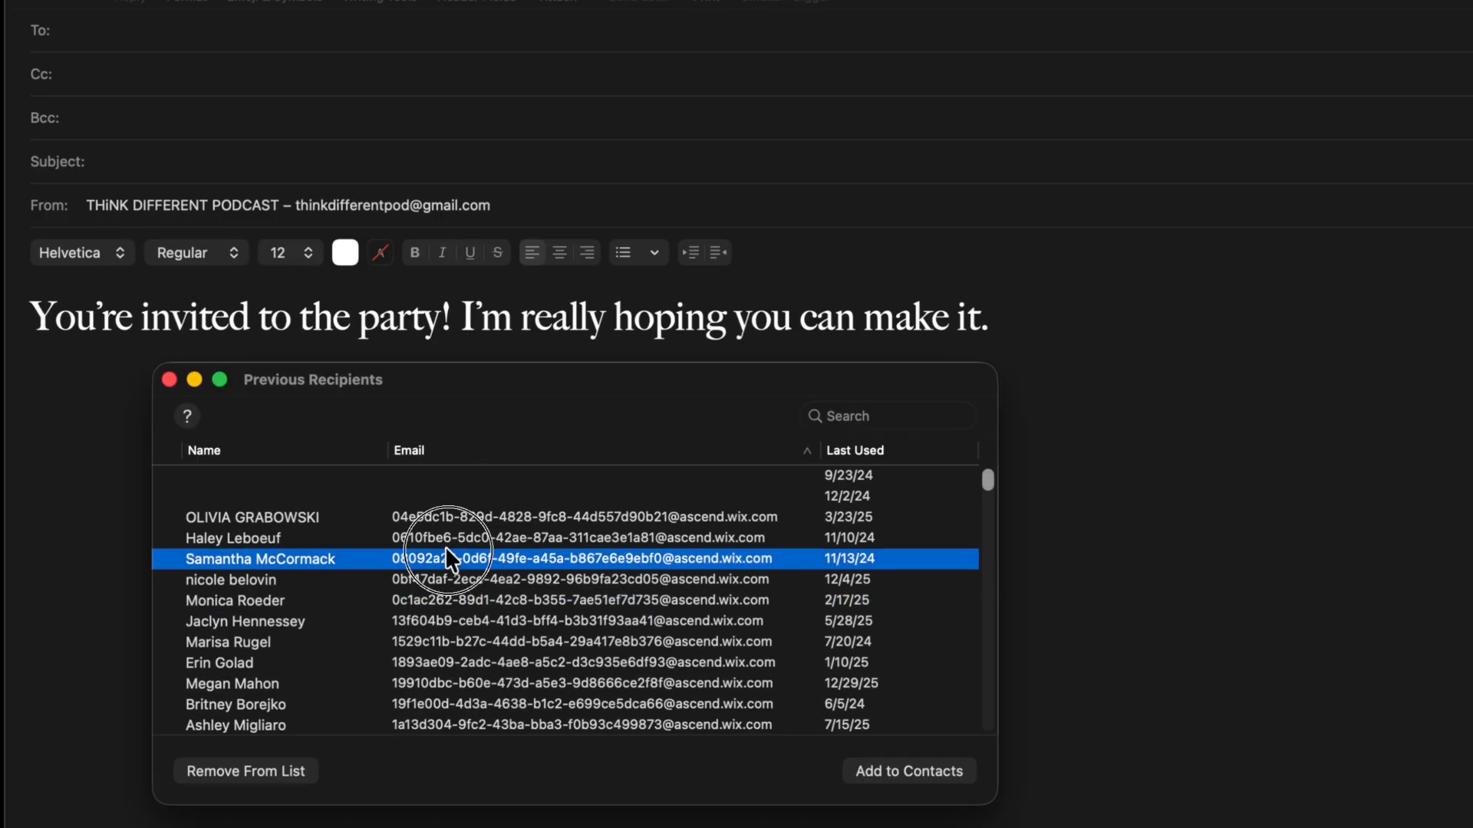
pyautogui.keyDown('shift'); pyautogui.click(457, 654); pyautogui.keyUp('shift')
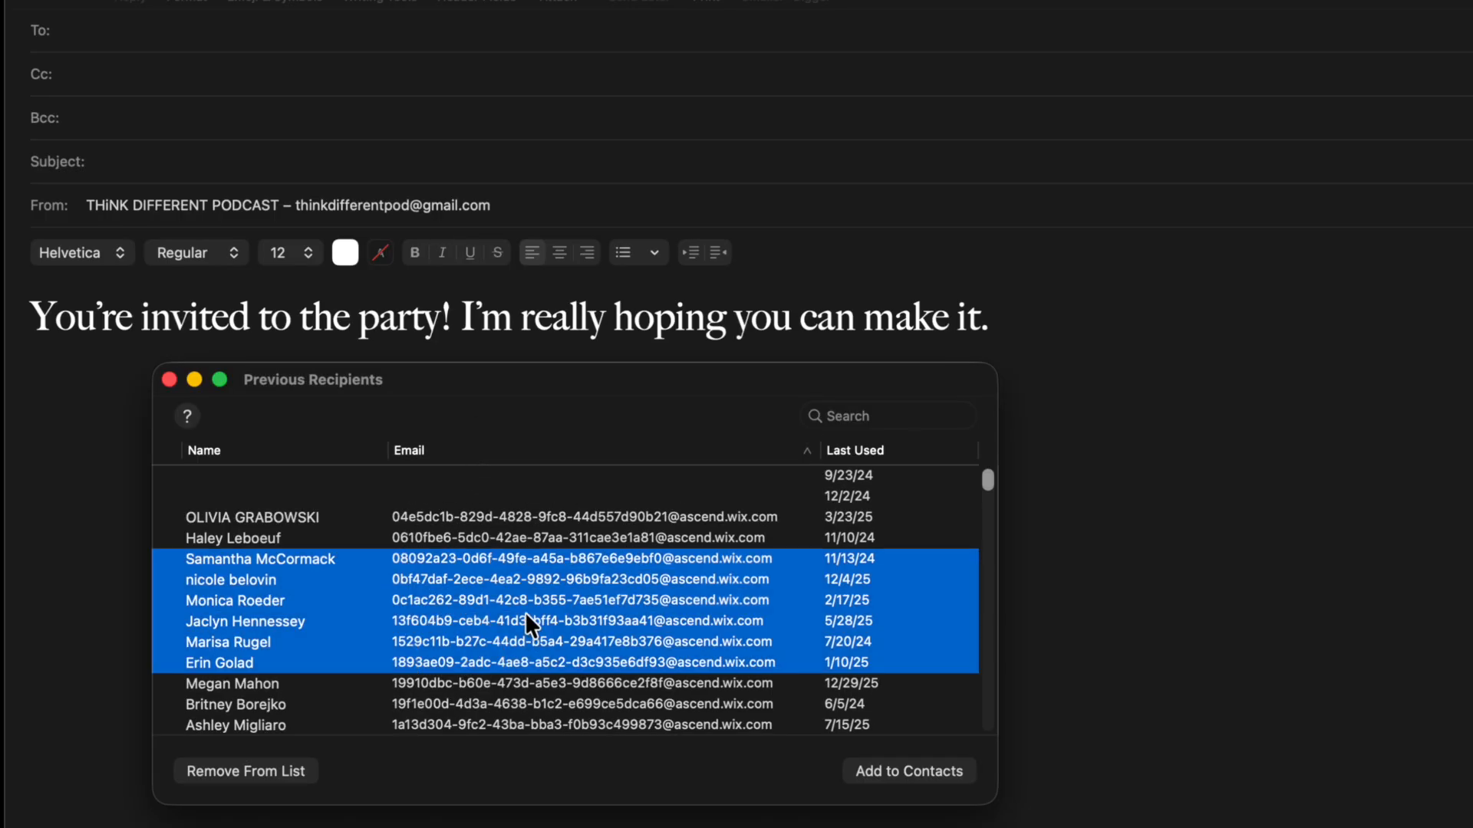
pyautogui.click(271, 769)
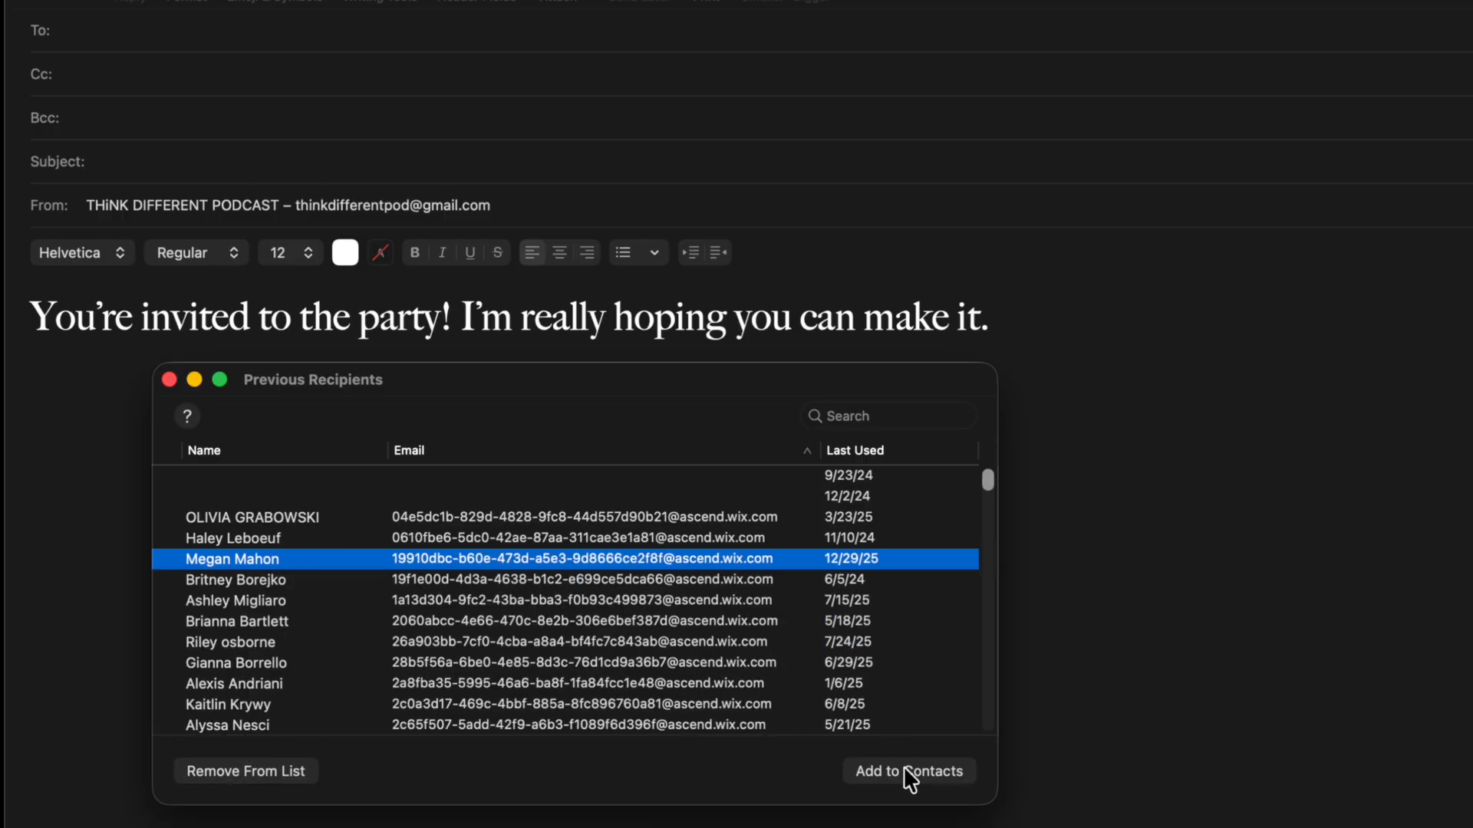
# Step: Sort the list by Last Used, resize the window and columns, then close it
pyautogui.scroll(-10, 402, 678)
pyautogui.scroll(8, 402, 668)
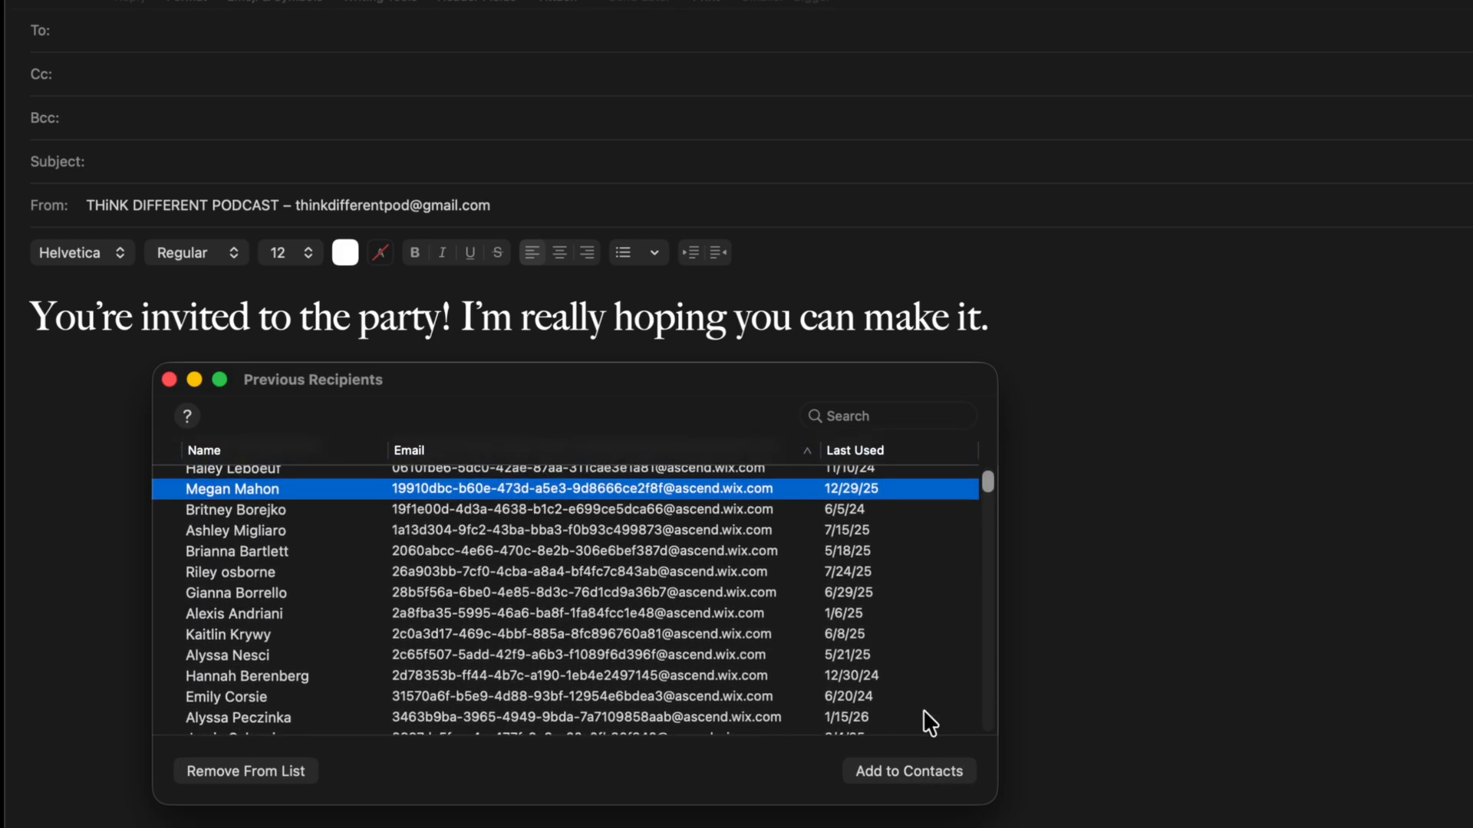
pyautogui.scroll(3, 845, 463)
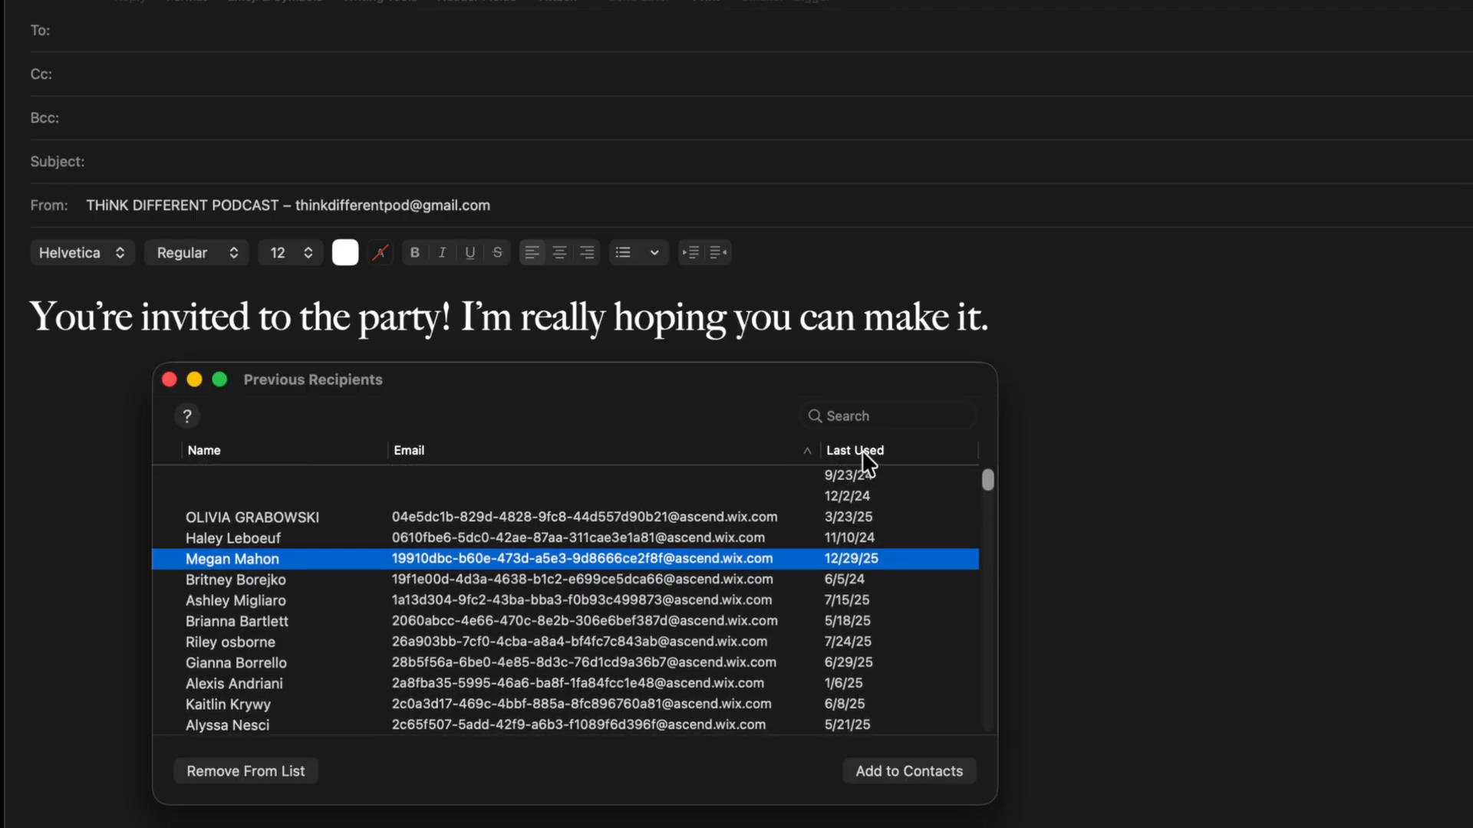
pyautogui.click(864, 451)
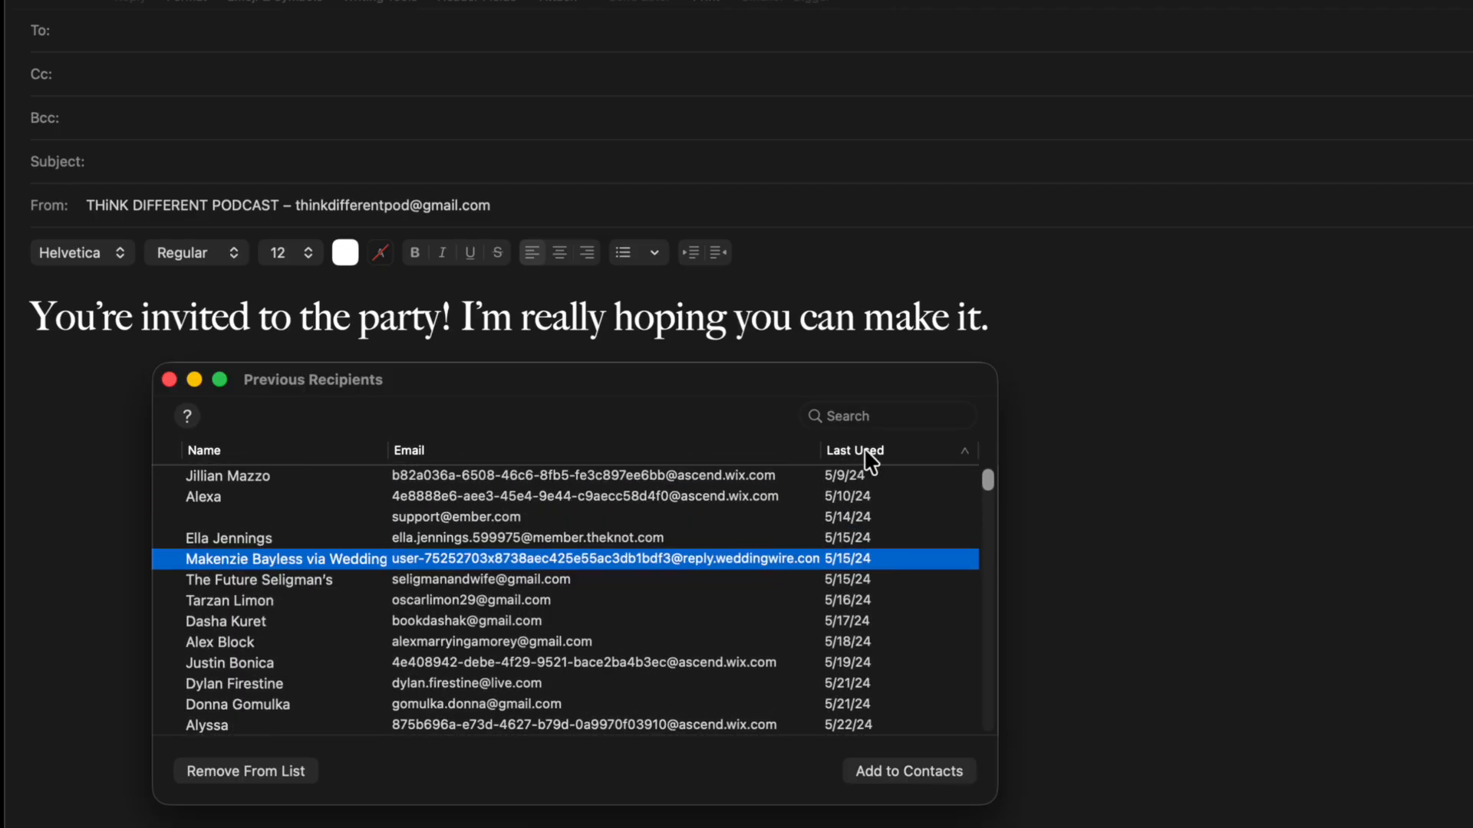
pyautogui.scroll(-20, 860, 514)
pyautogui.scroll(4, 860, 514)
pyautogui.scroll(20, 858, 509)
pyautogui.scroll(-1, 855, 464)
pyautogui.moveTo(812, 457)
pyautogui.mouseDown()
pyautogui.moveTo(495, 462)
pyautogui.moveTo(598, 475)
pyautogui.moveTo(863, 464)
pyautogui.moveTo(813, 461)
pyautogui.mouseUp()
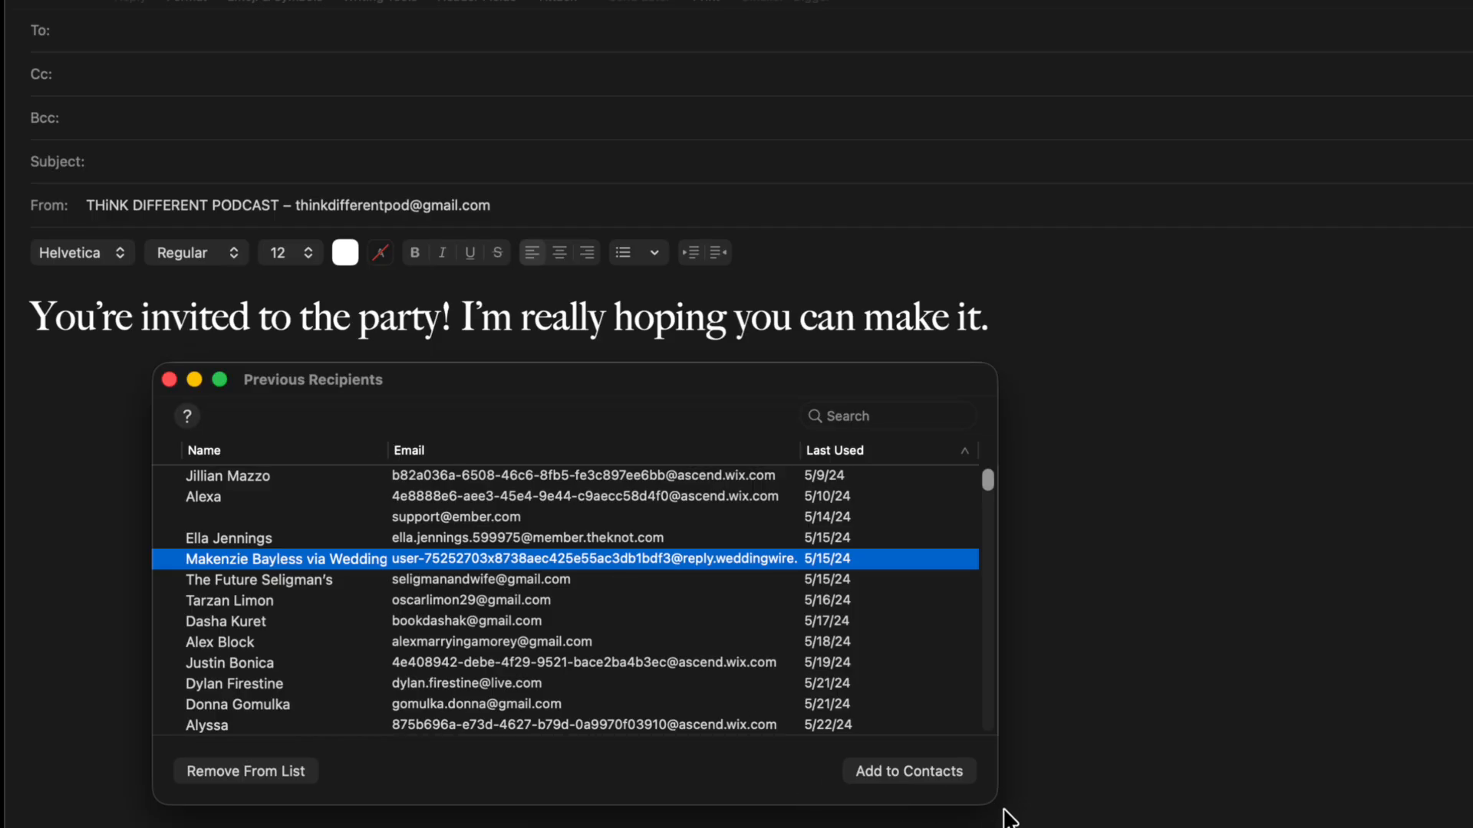
pyautogui.moveTo(997, 802); pyautogui.dragTo(1098, 823)
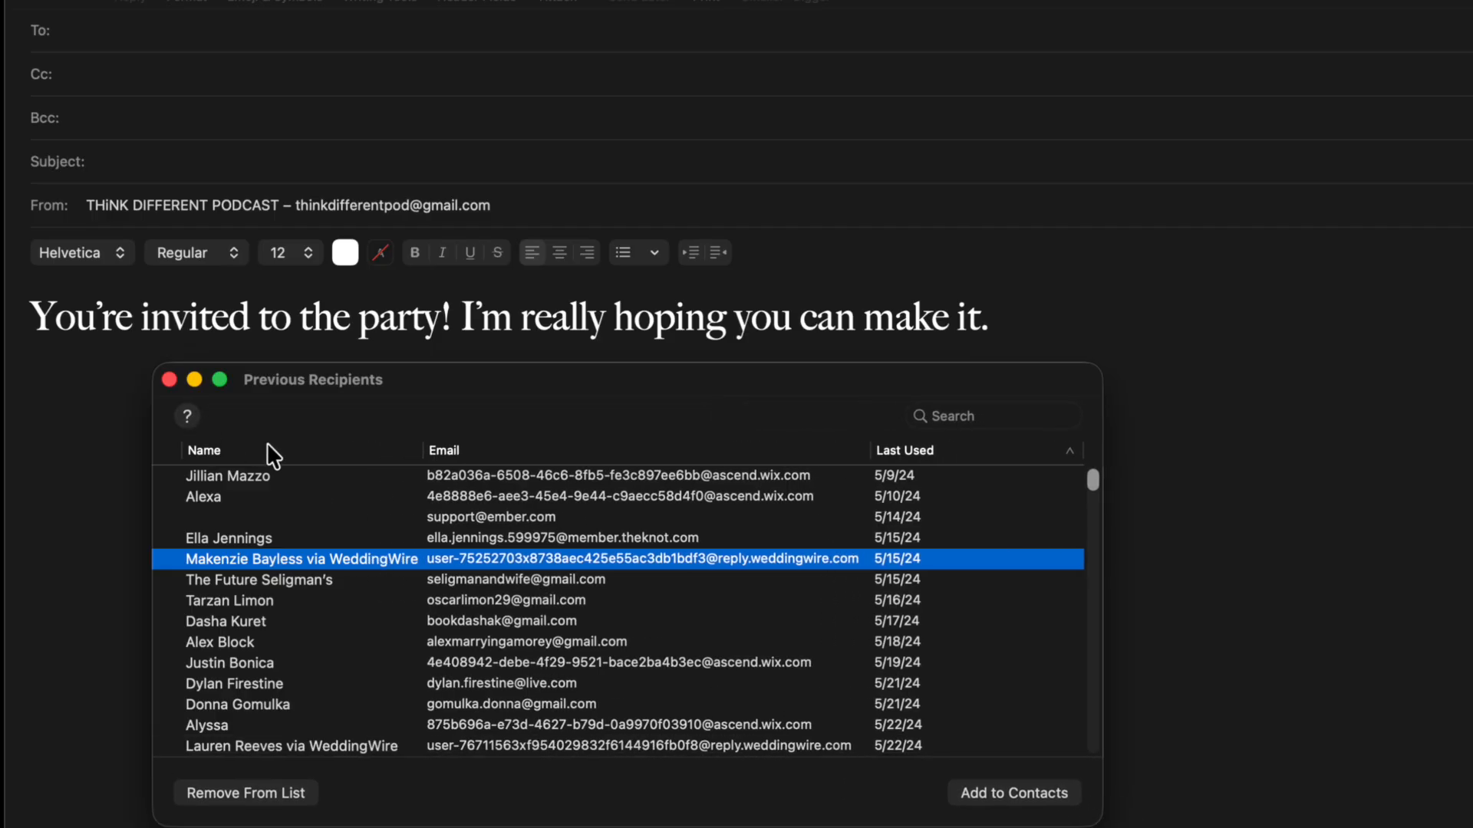
pyautogui.moveTo(424, 459)
pyautogui.mouseDown()
pyautogui.moveTo(323, 448)
pyautogui.moveTo(423, 452)
pyautogui.mouseUp()
pyautogui.moveTo(869, 453); pyautogui.dragTo(857, 452)
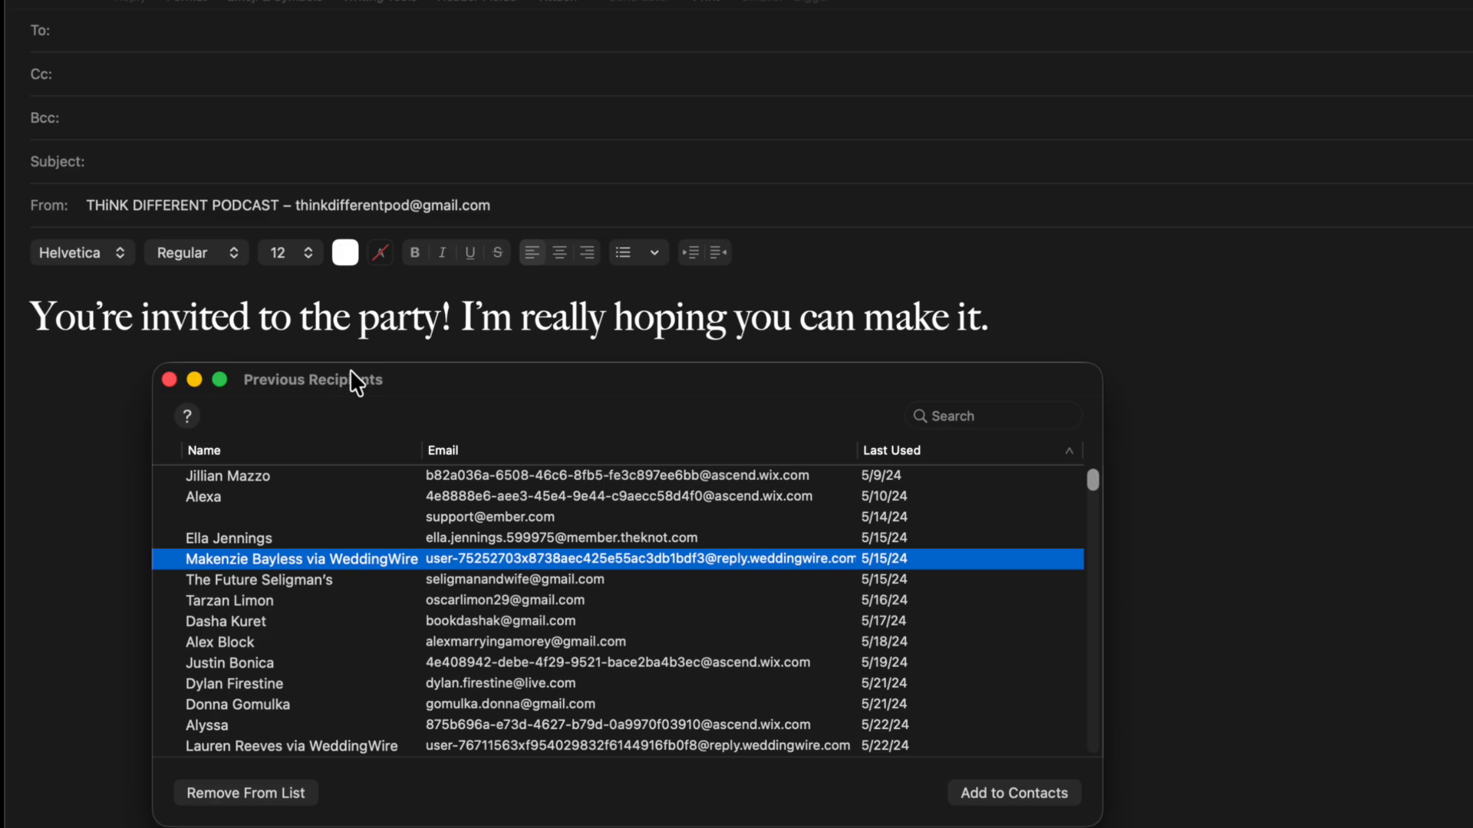
pyautogui.click(172, 381)
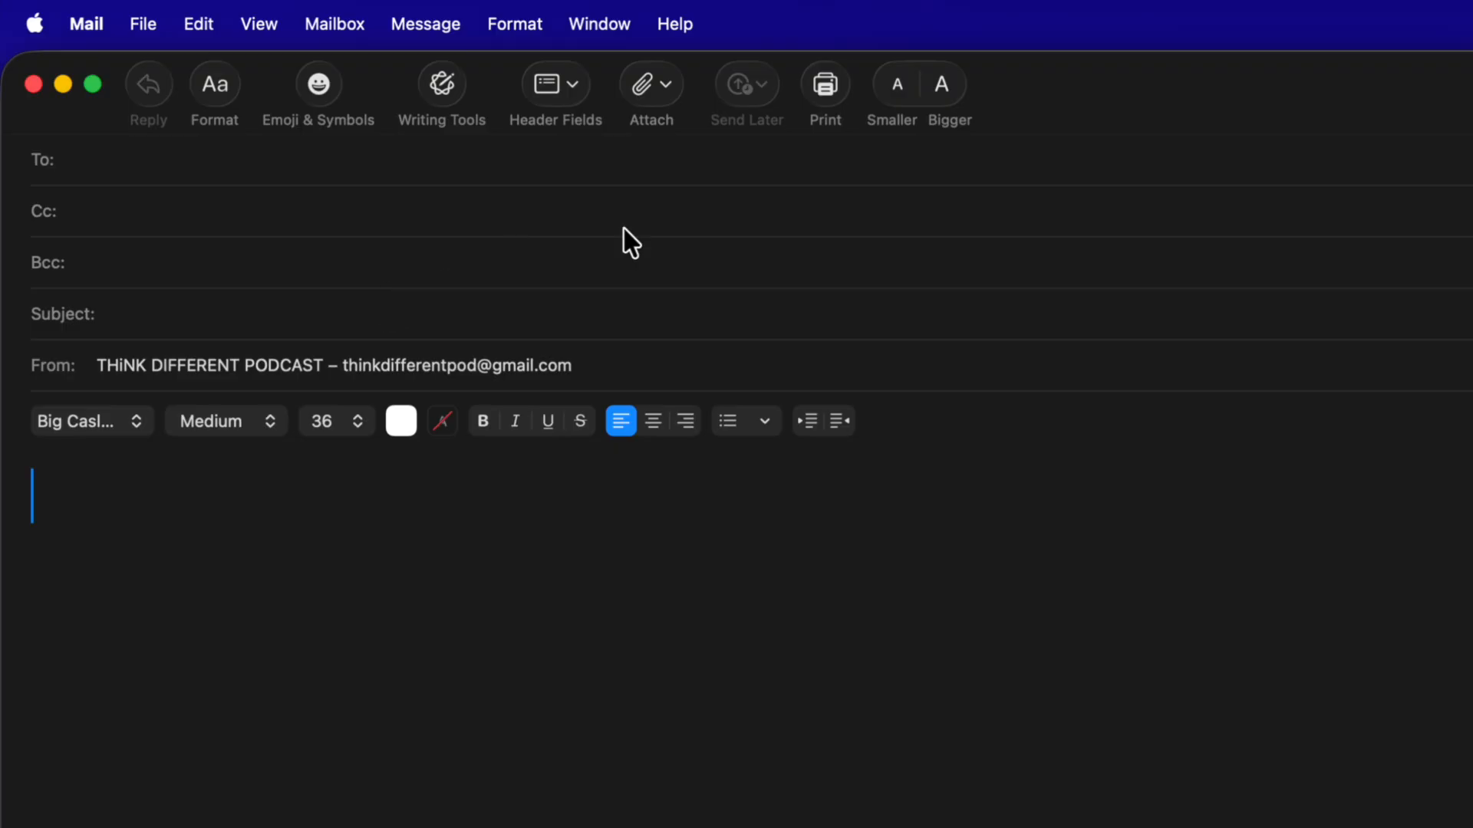
# Step: Scan a document with the iPhone into the draft, attaching an 8.6 MB 'image' file
pyautogui.click(661, 85)
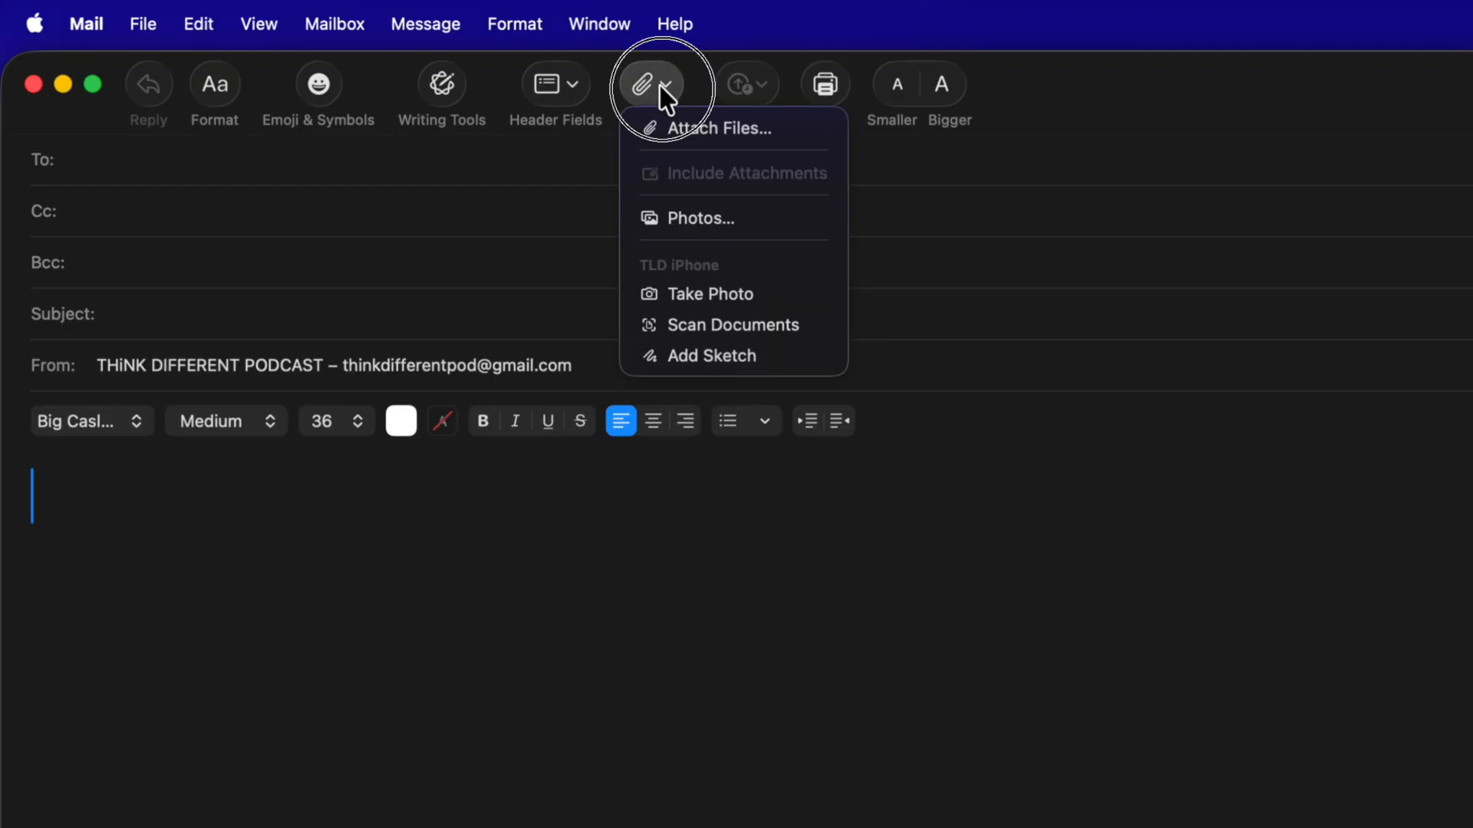
pyautogui.click(680, 325)
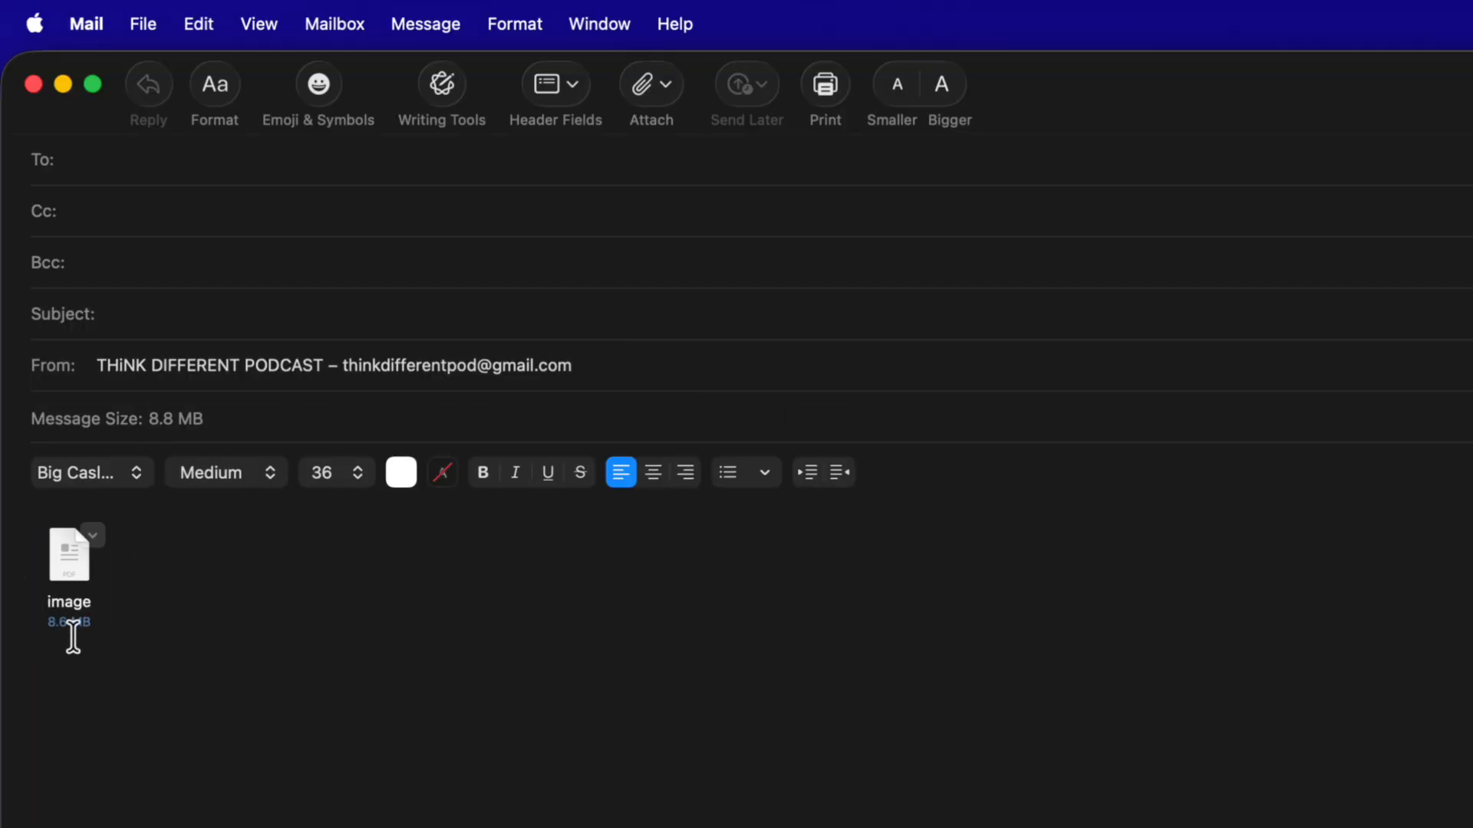
# Step: Quick Look the scanned 'image' attachment, browsing its second through fourth pages
pyautogui.click(74, 555)
pyautogui.press('space')
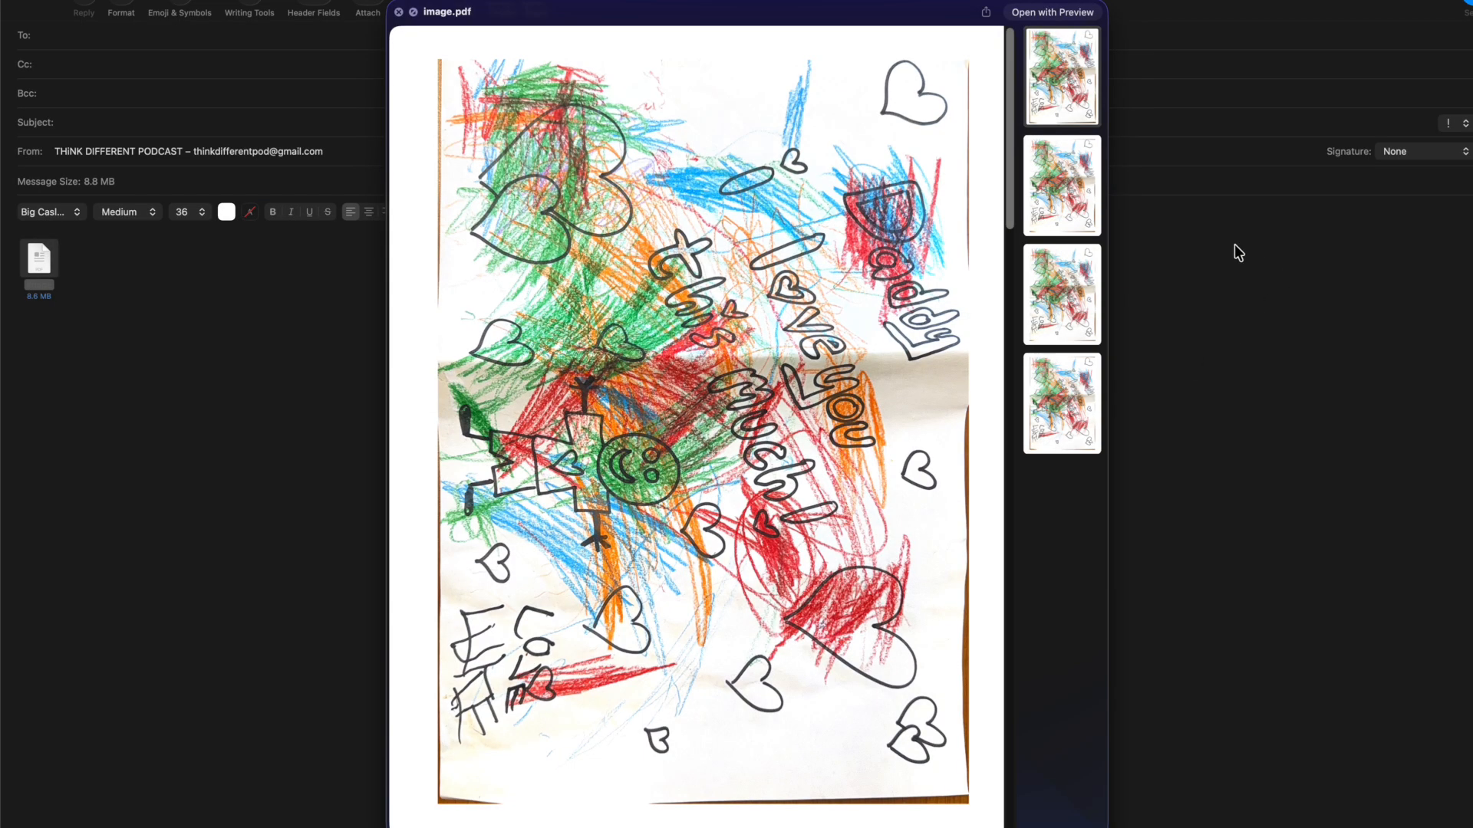
pyautogui.click(1070, 196)
pyautogui.click(1066, 307)
pyautogui.click(1065, 399)
pyautogui.press('space')
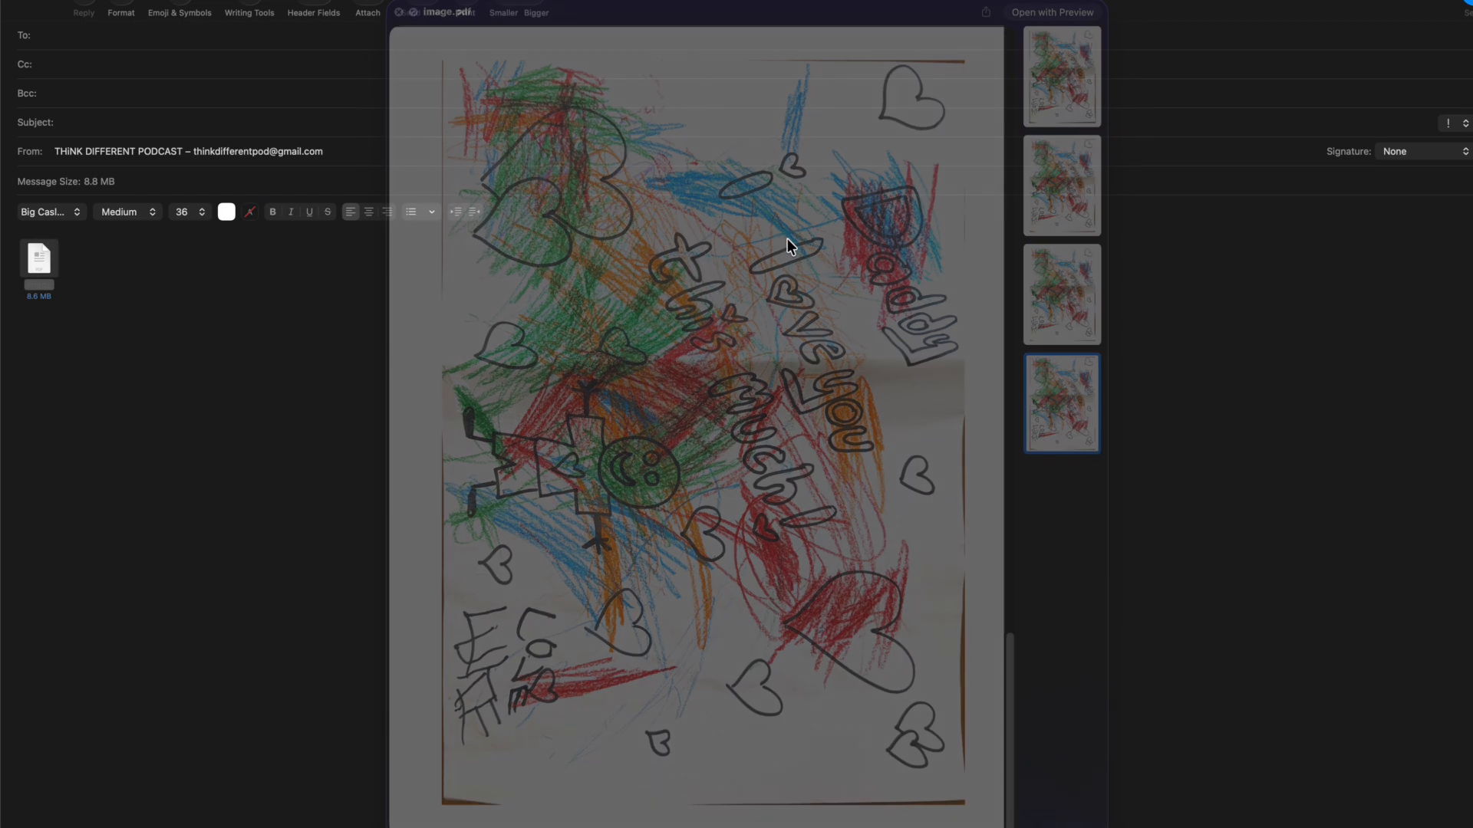
pyautogui.moveTo(38, 265)
pyautogui.press('space')
pyautogui.press('space')
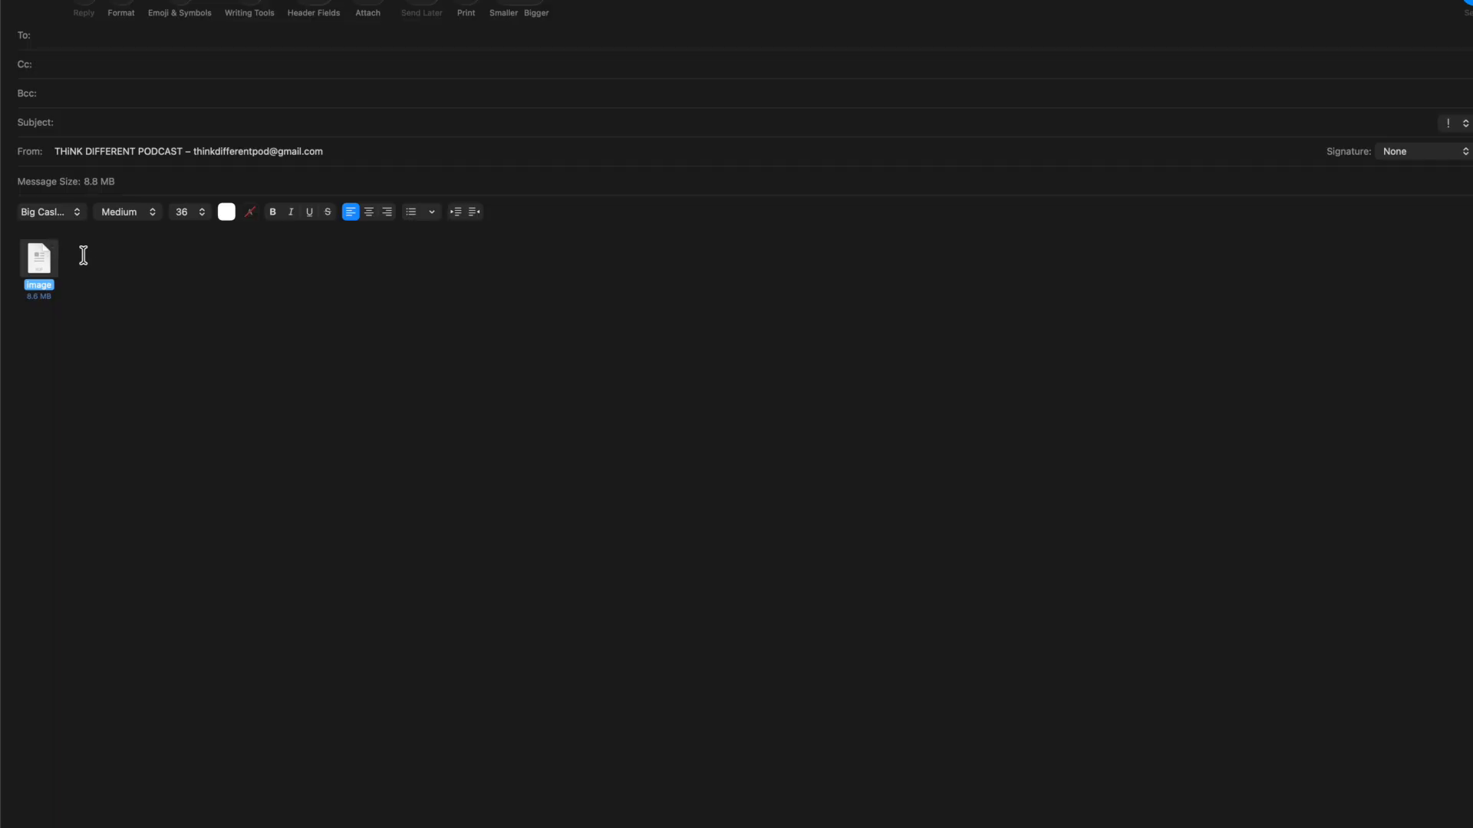
# Step: Insert an iPhone photo of the crayon drawing signed with hearts into the message body
pyautogui.click(367, 9)
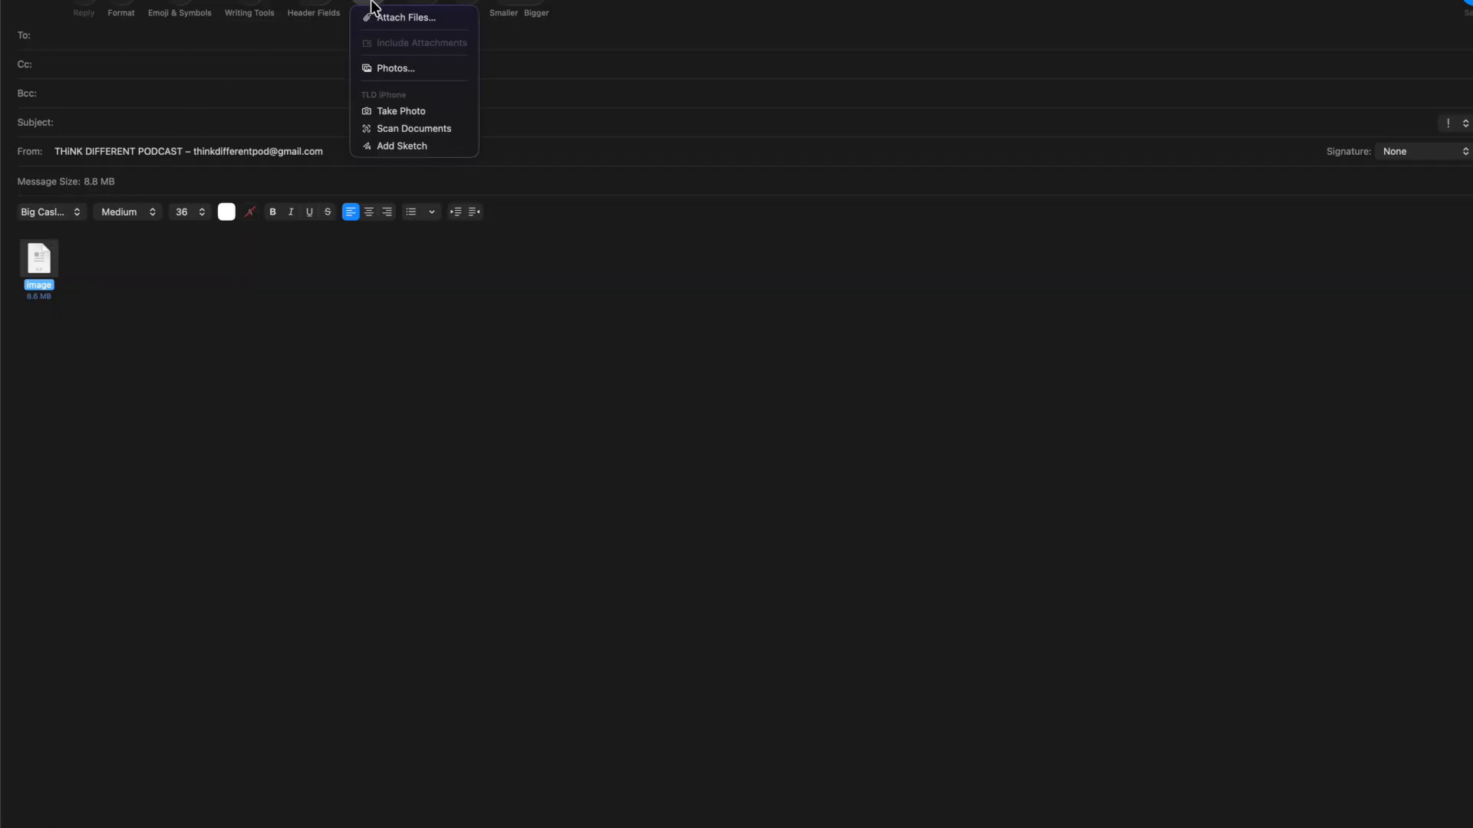
pyautogui.click(386, 113)
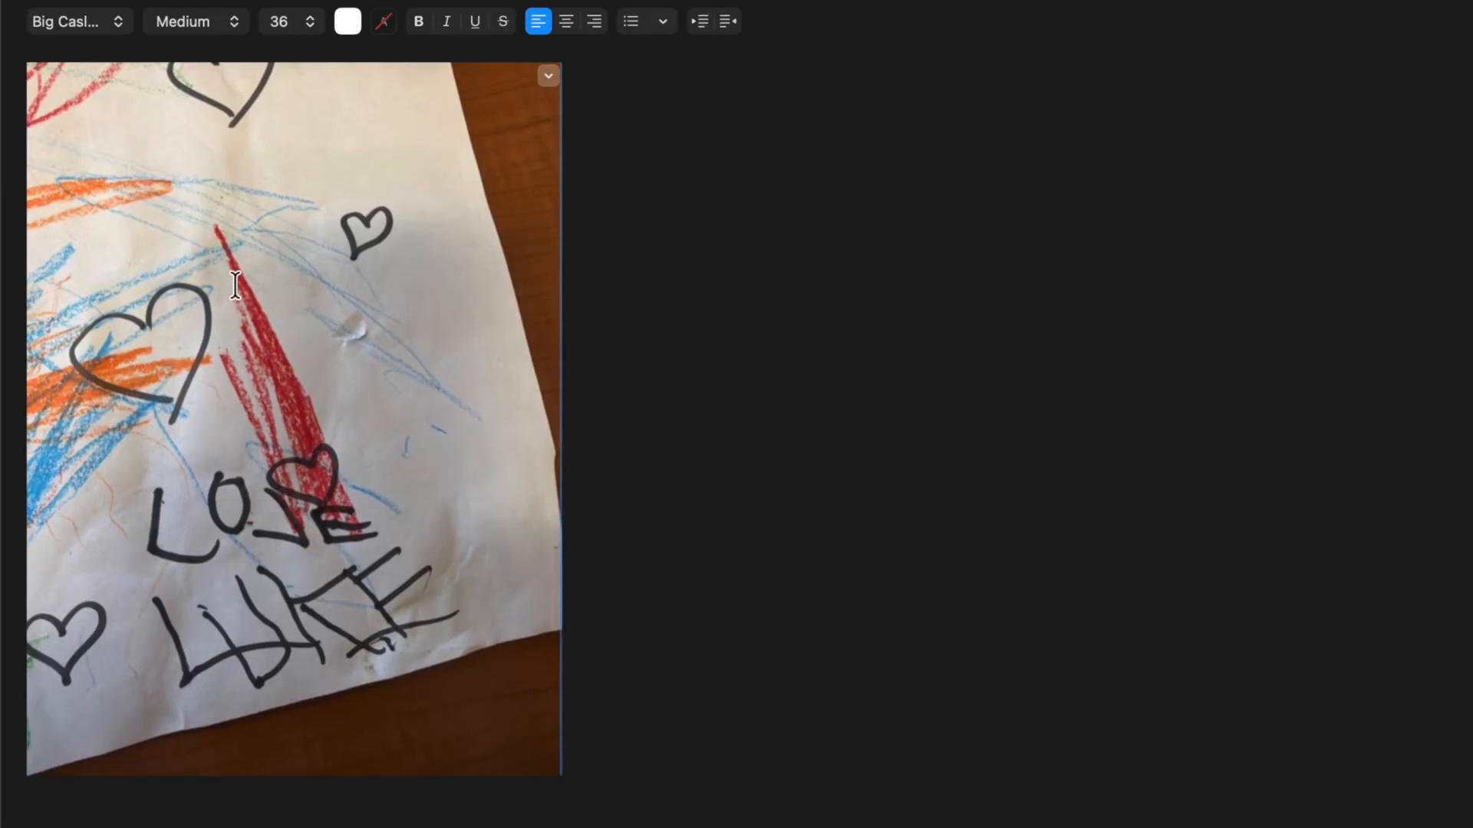
pyautogui.scroll(1, 153, 226)
pyautogui.scroll(-1, 152, 225)
pyautogui.scroll(1, 153, 226)
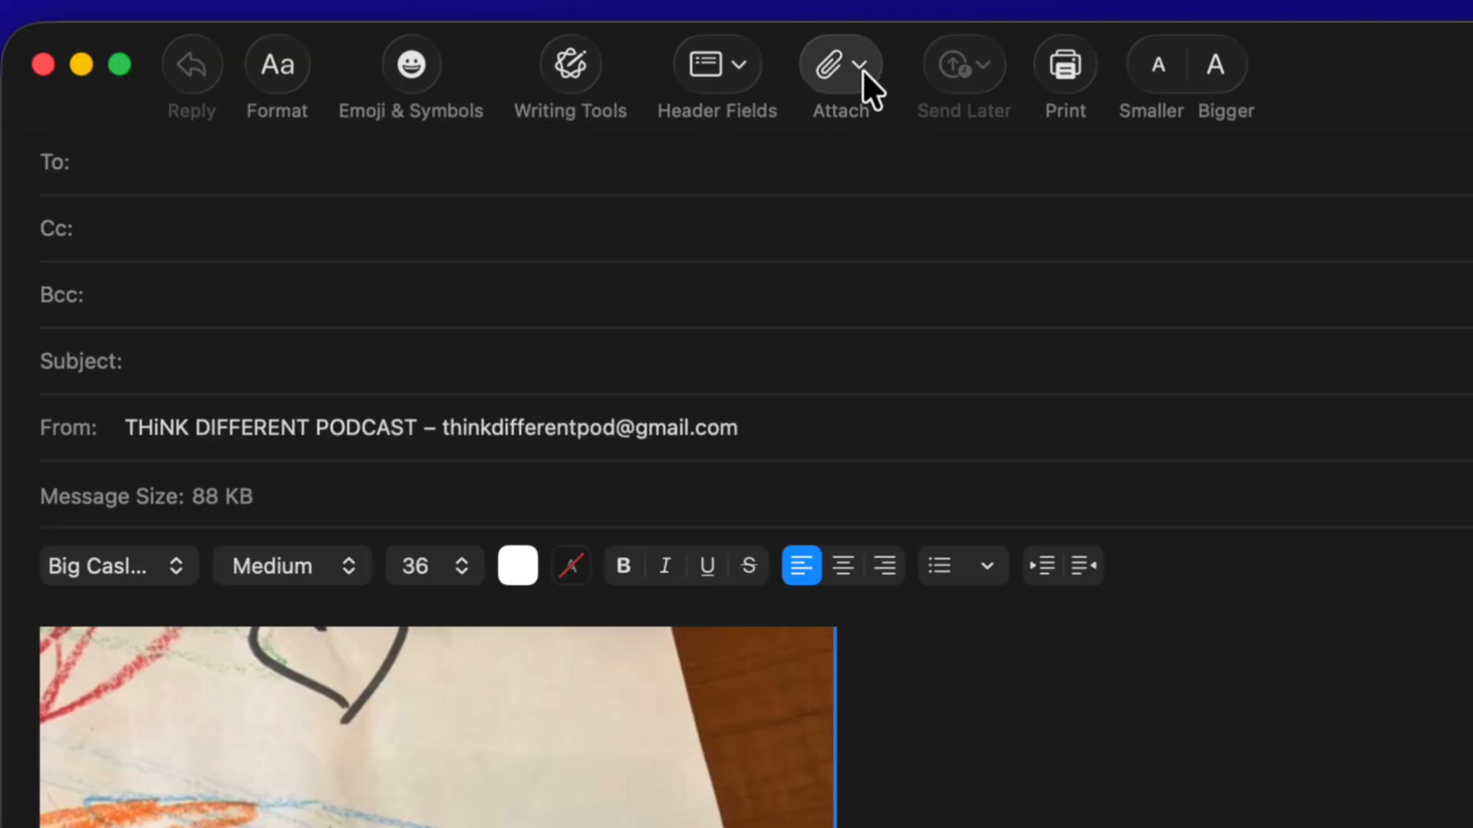
pyautogui.click(861, 74)
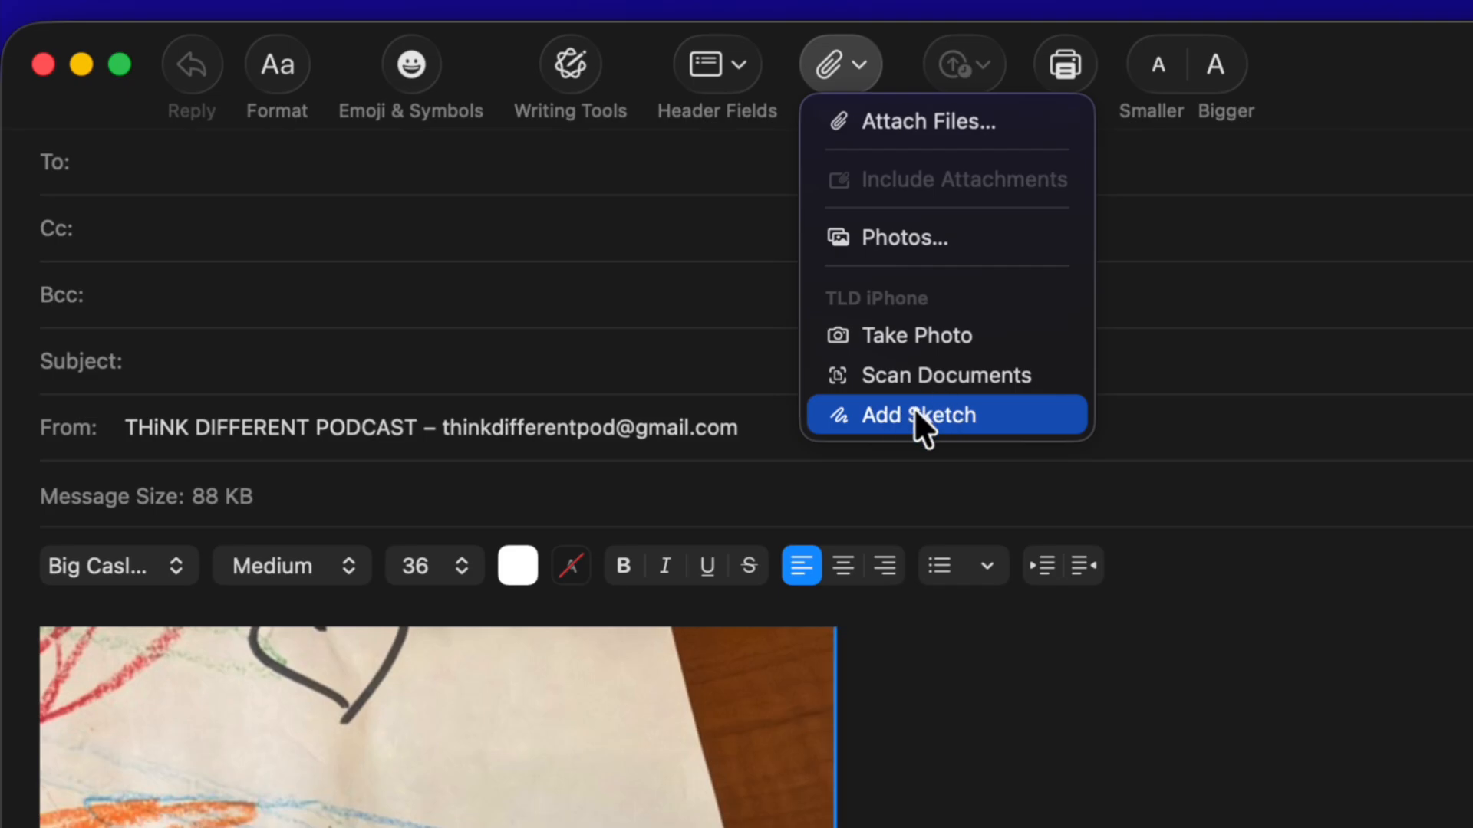
# Step: Dismiss the Attach menu and delete the inline photo from the message
pyautogui.click(1010, 733)
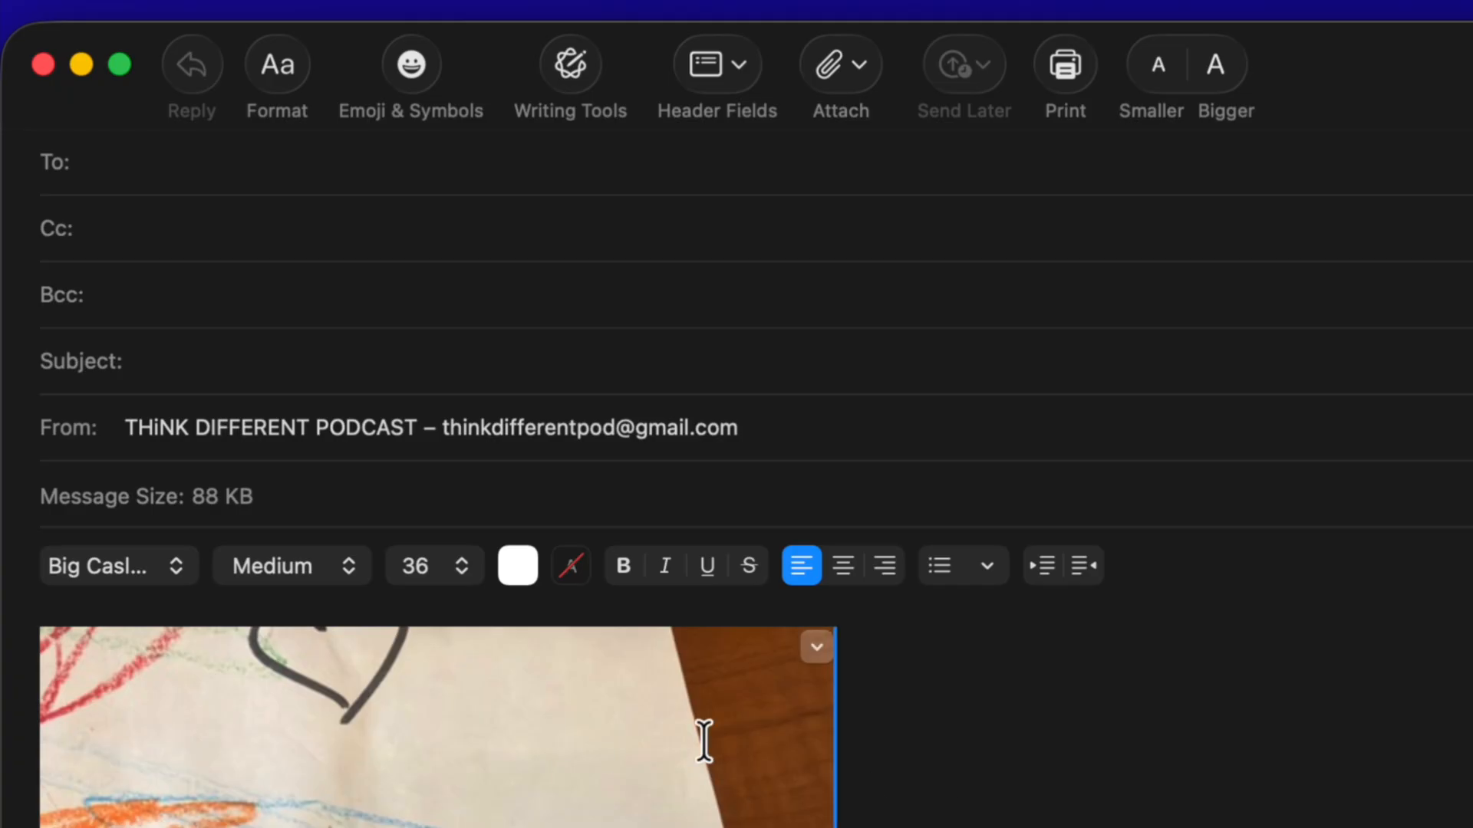
pyautogui.press('BackSpace')
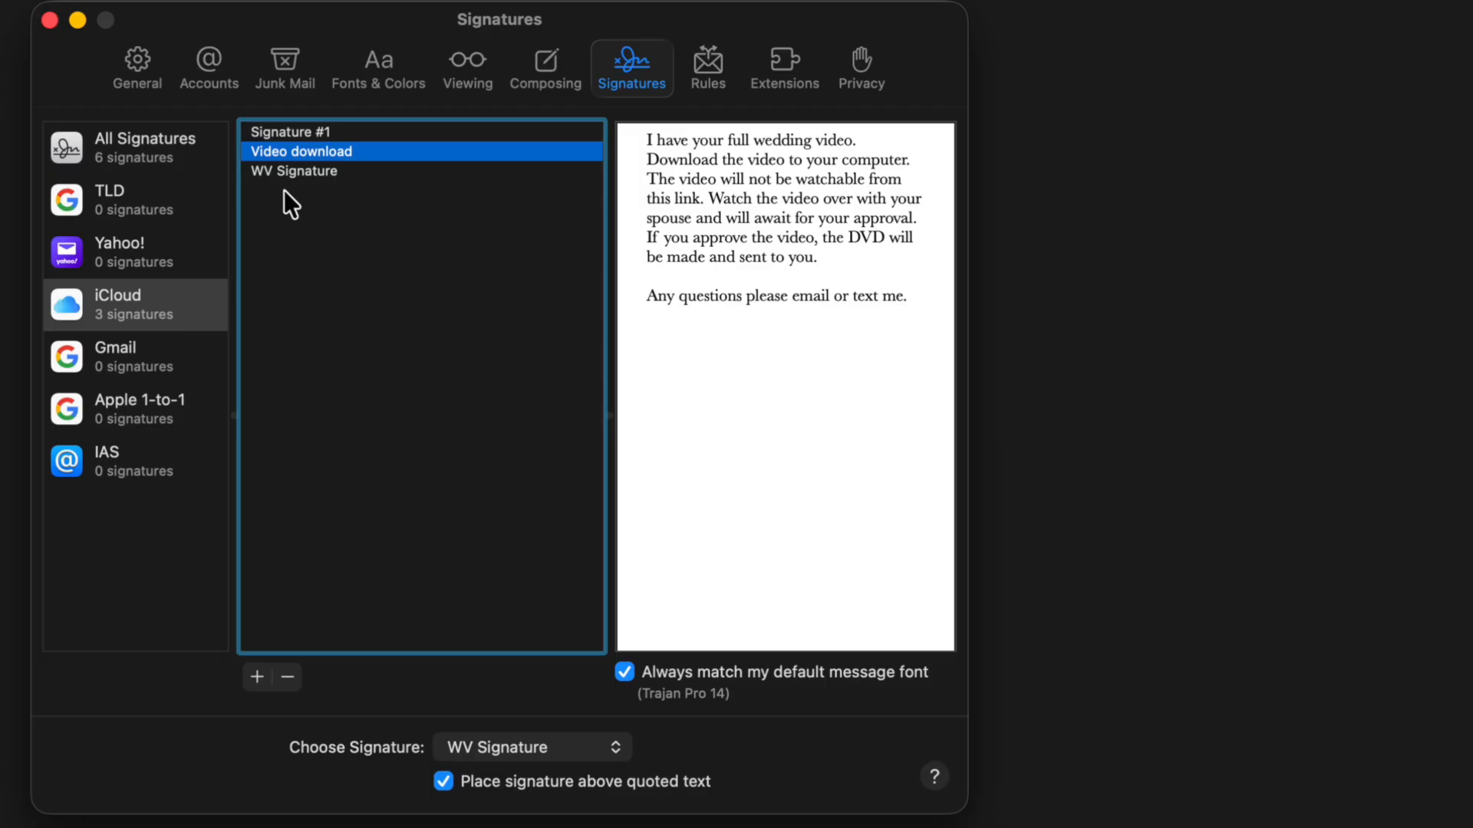
# Step: Create iCloud Signature #7 containing 'Wi' and select that text
pyautogui.click(257, 677)
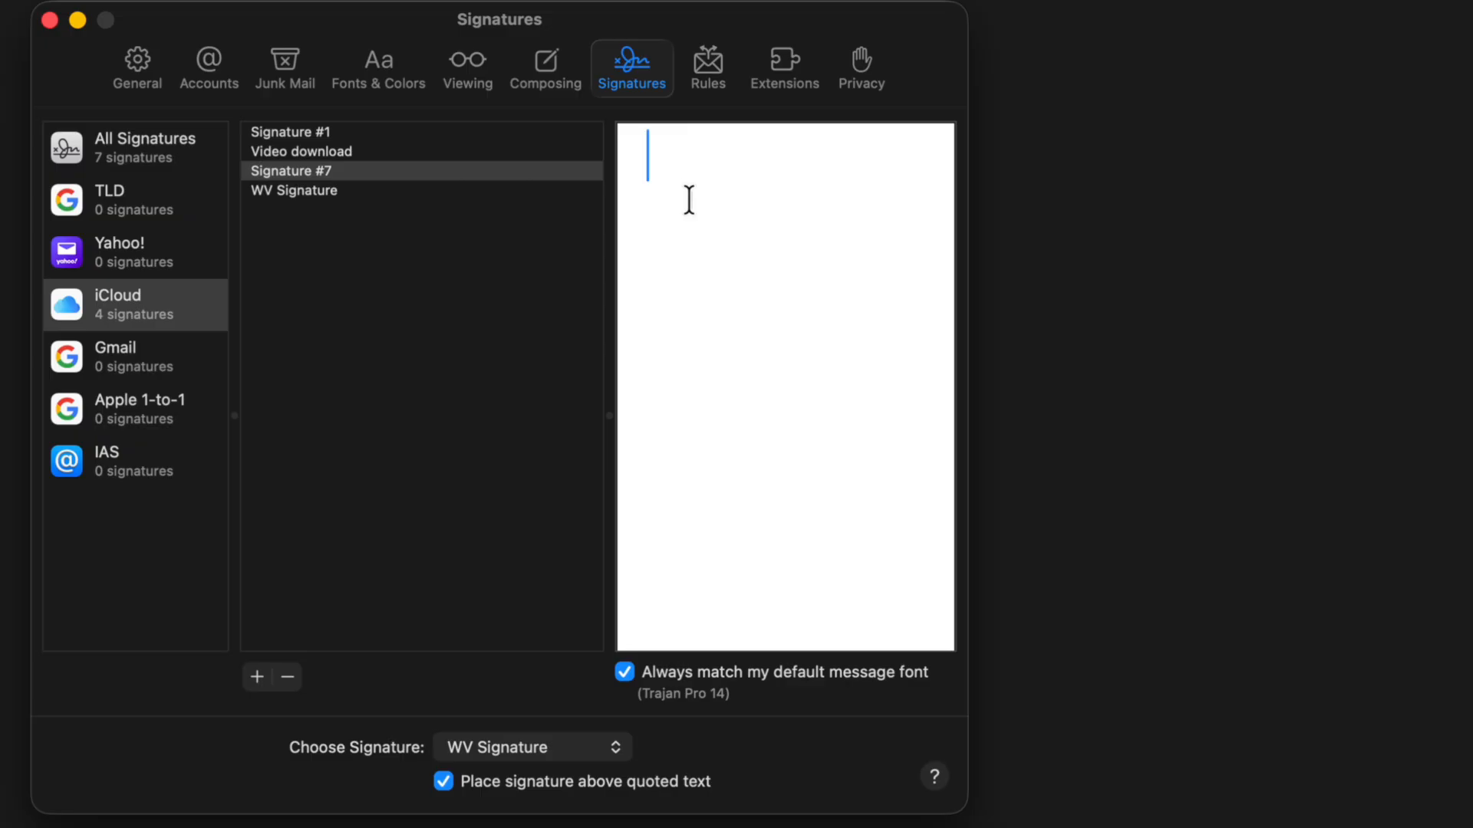
pyautogui.write('Wi')
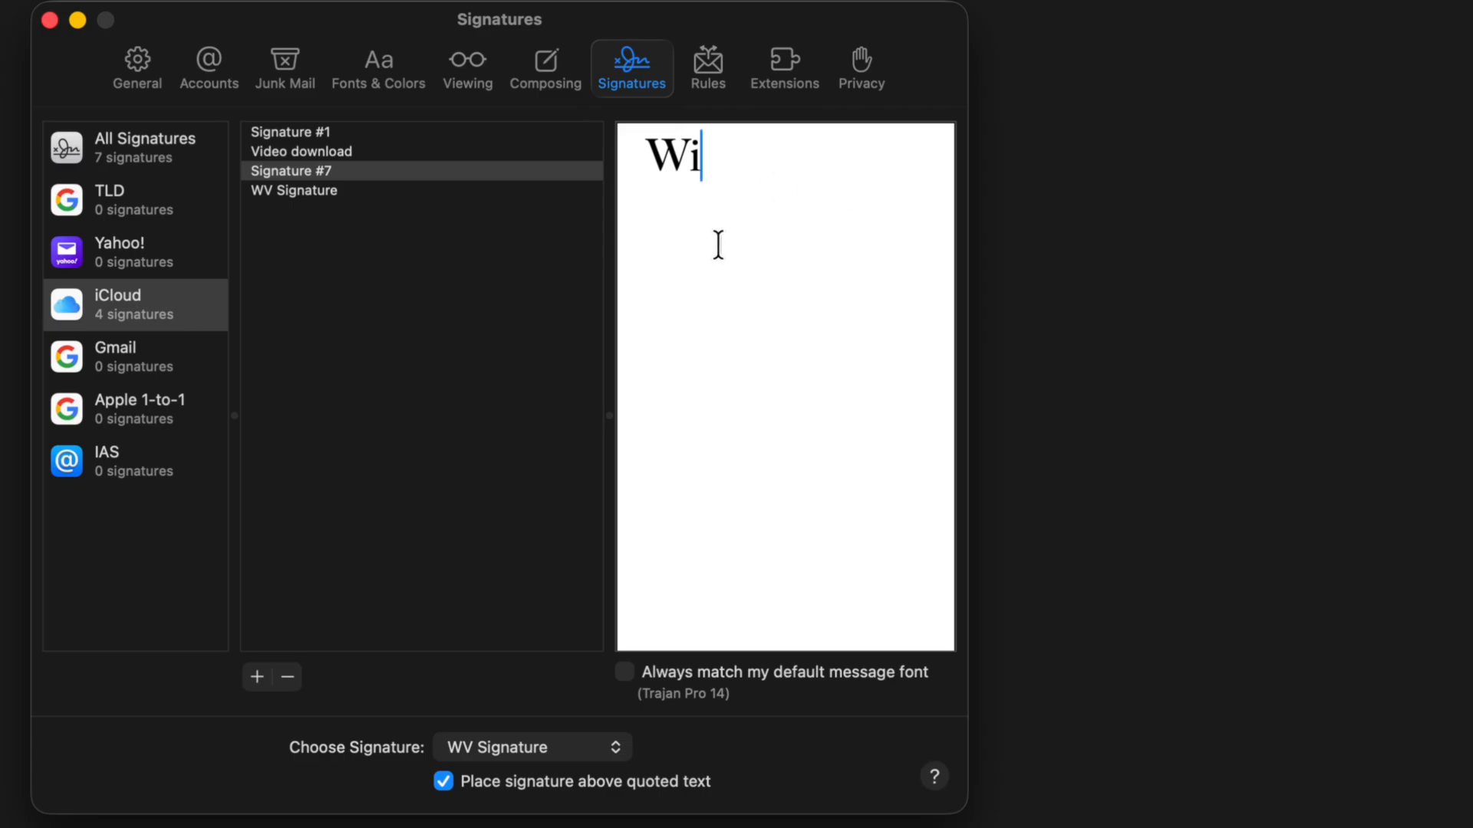
pyautogui.moveTo(737, 168); pyautogui.dragTo(604, 161)
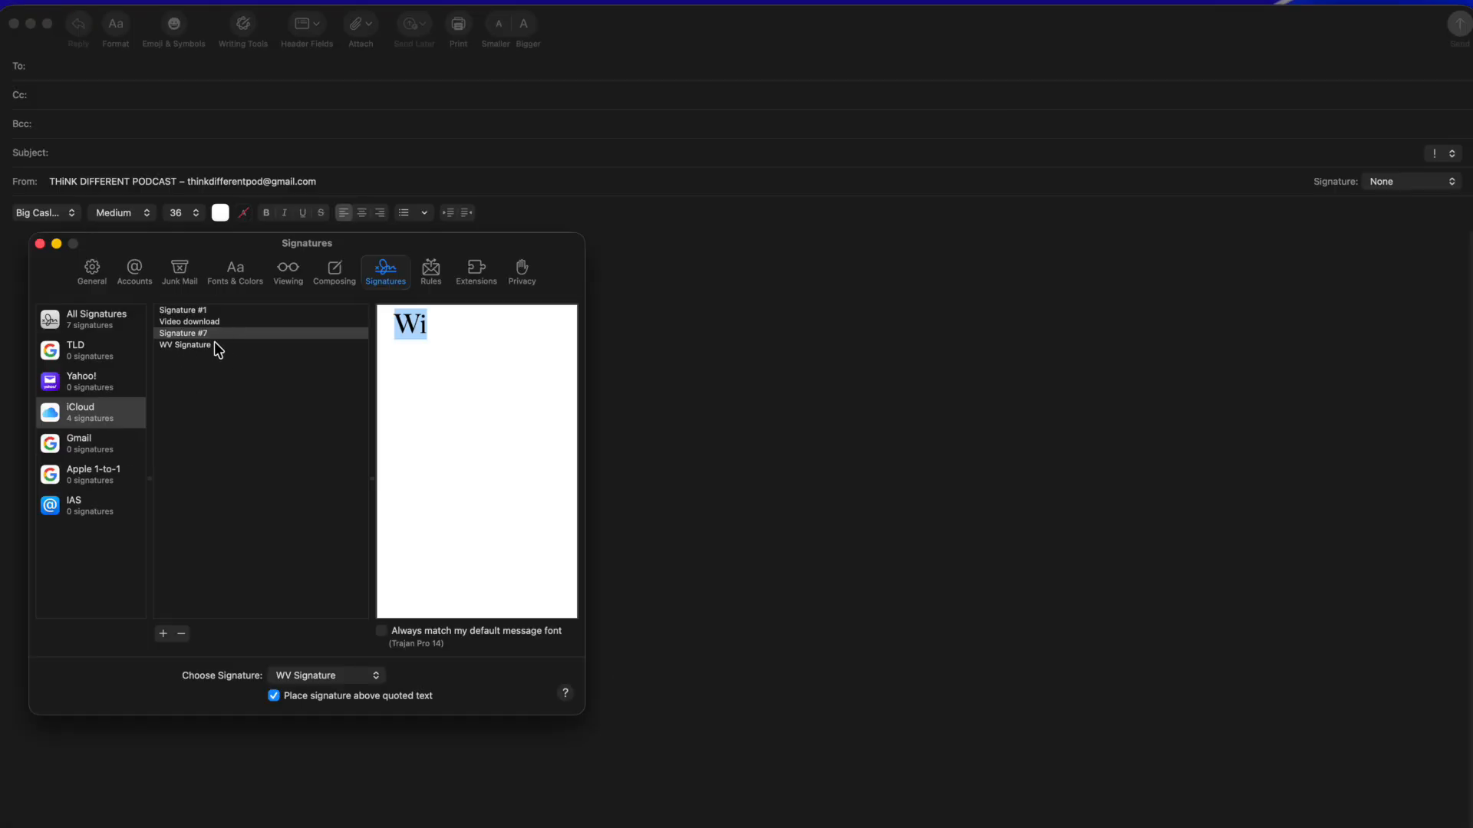
# Step: Assign the Video download signature to Apple 1-to-1, then check a new message's Signature popup
pyautogui.click(40, 243)
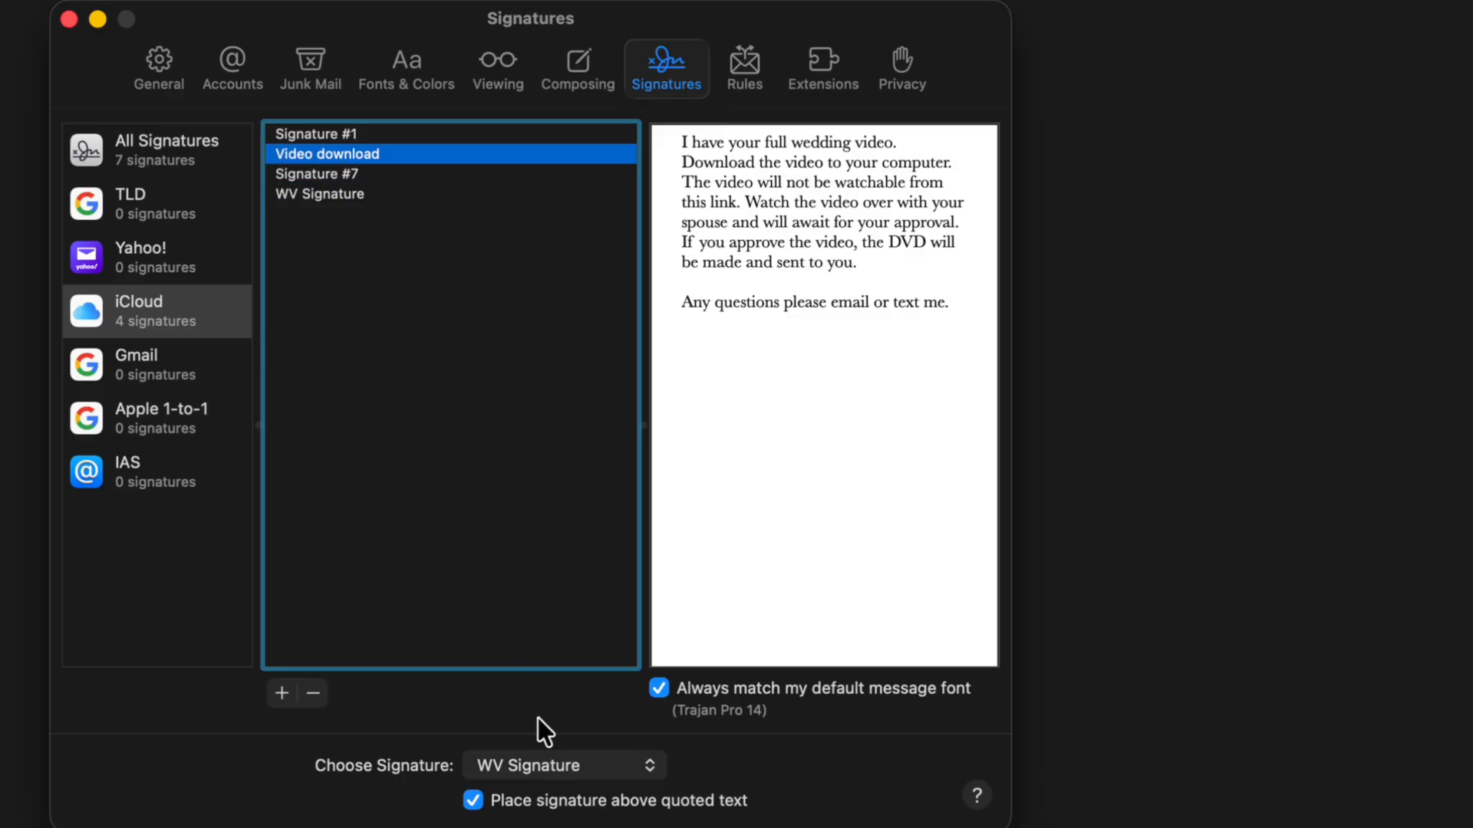
pyautogui.click(509, 767)
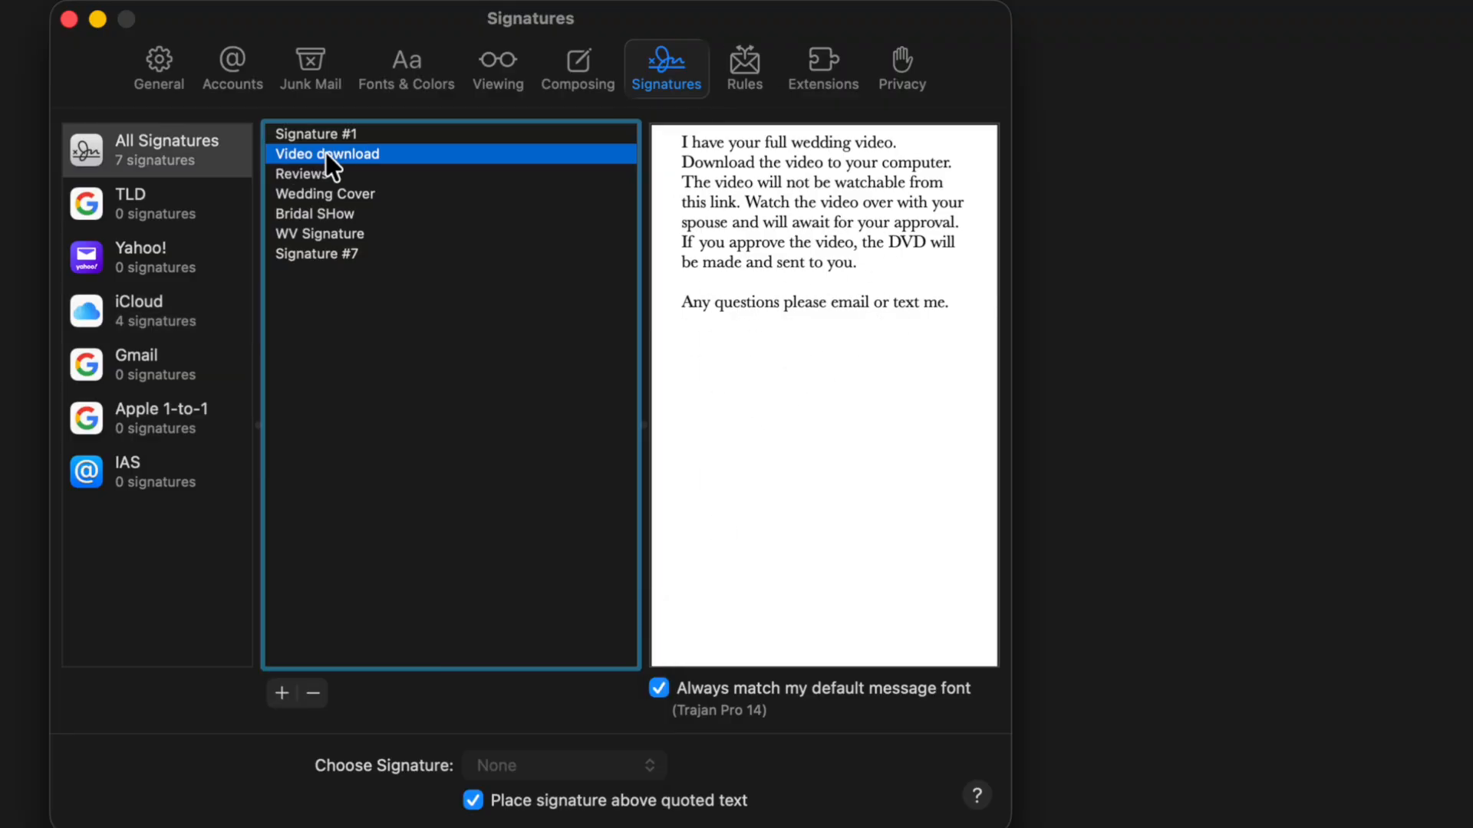
pyautogui.moveTo(325, 153)
pyautogui.mouseDown()
pyautogui.moveTo(261, 218)
pyautogui.moveTo(172, 415)
pyautogui.moveTo(313, 182)
pyautogui.moveTo(158, 422)
pyautogui.mouseUp()
pyautogui.click(159, 421)
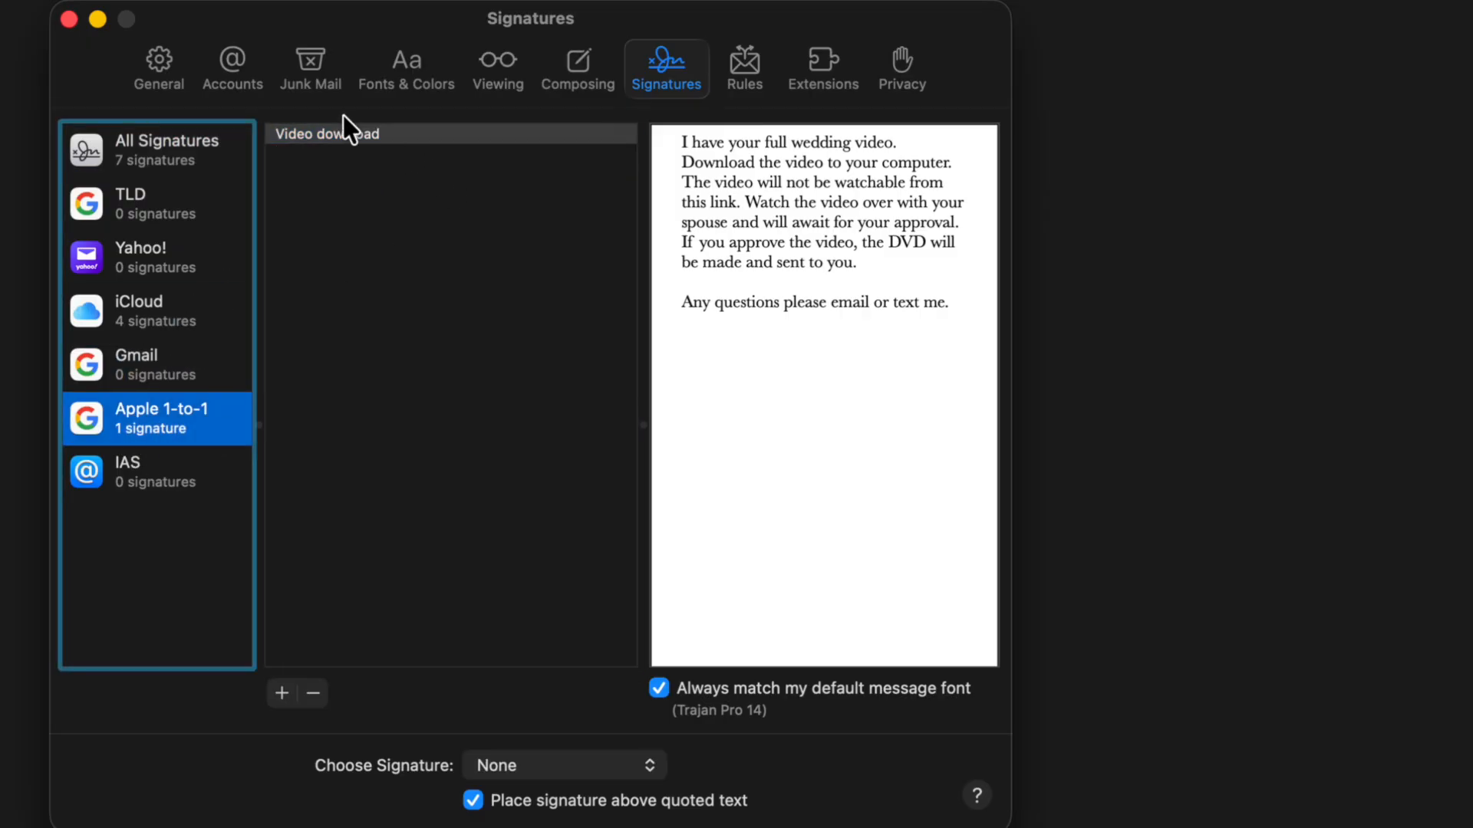
pyautogui.click(69, 23)
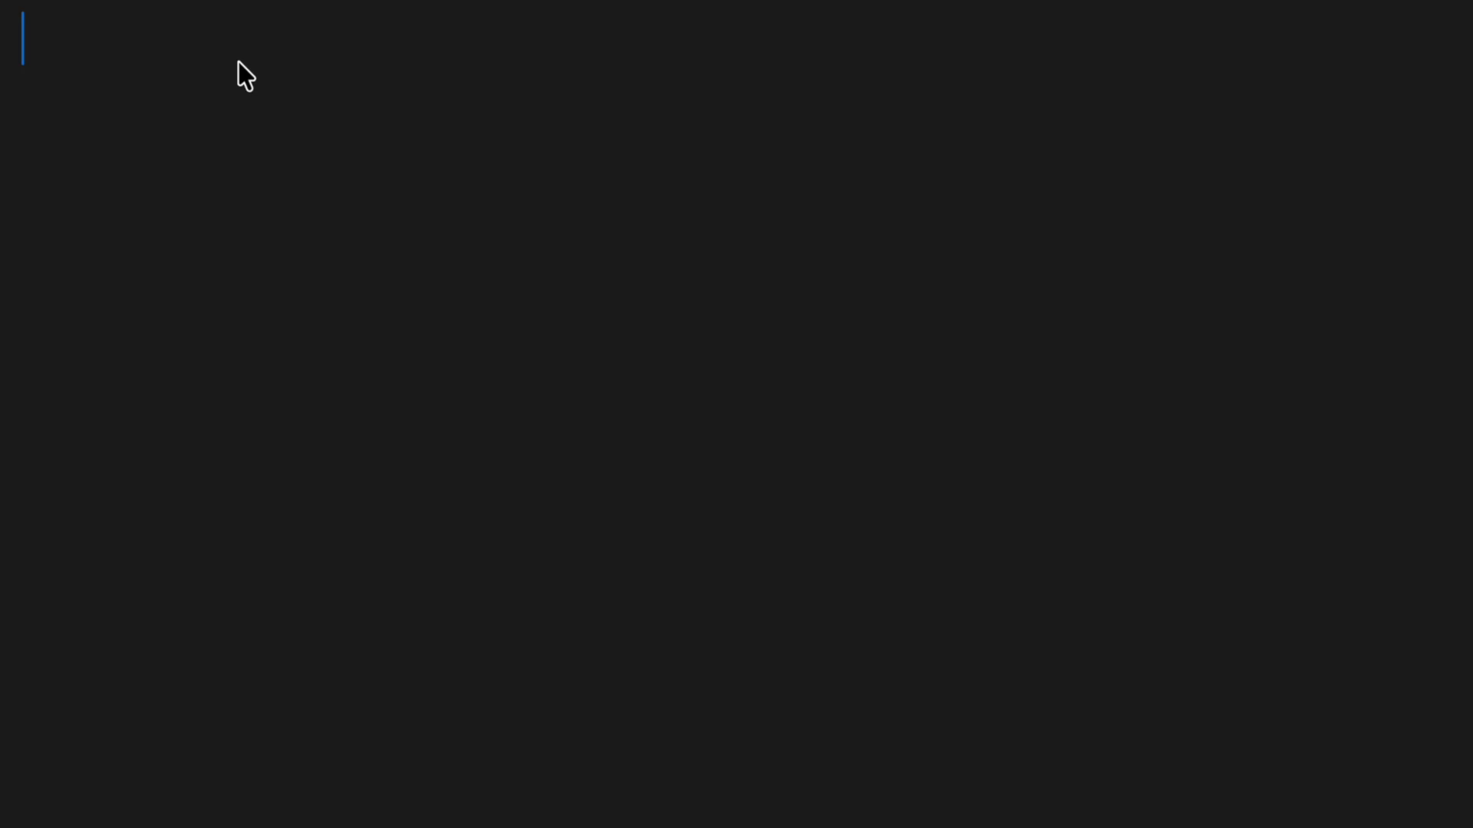
pyautogui.press('super+w')
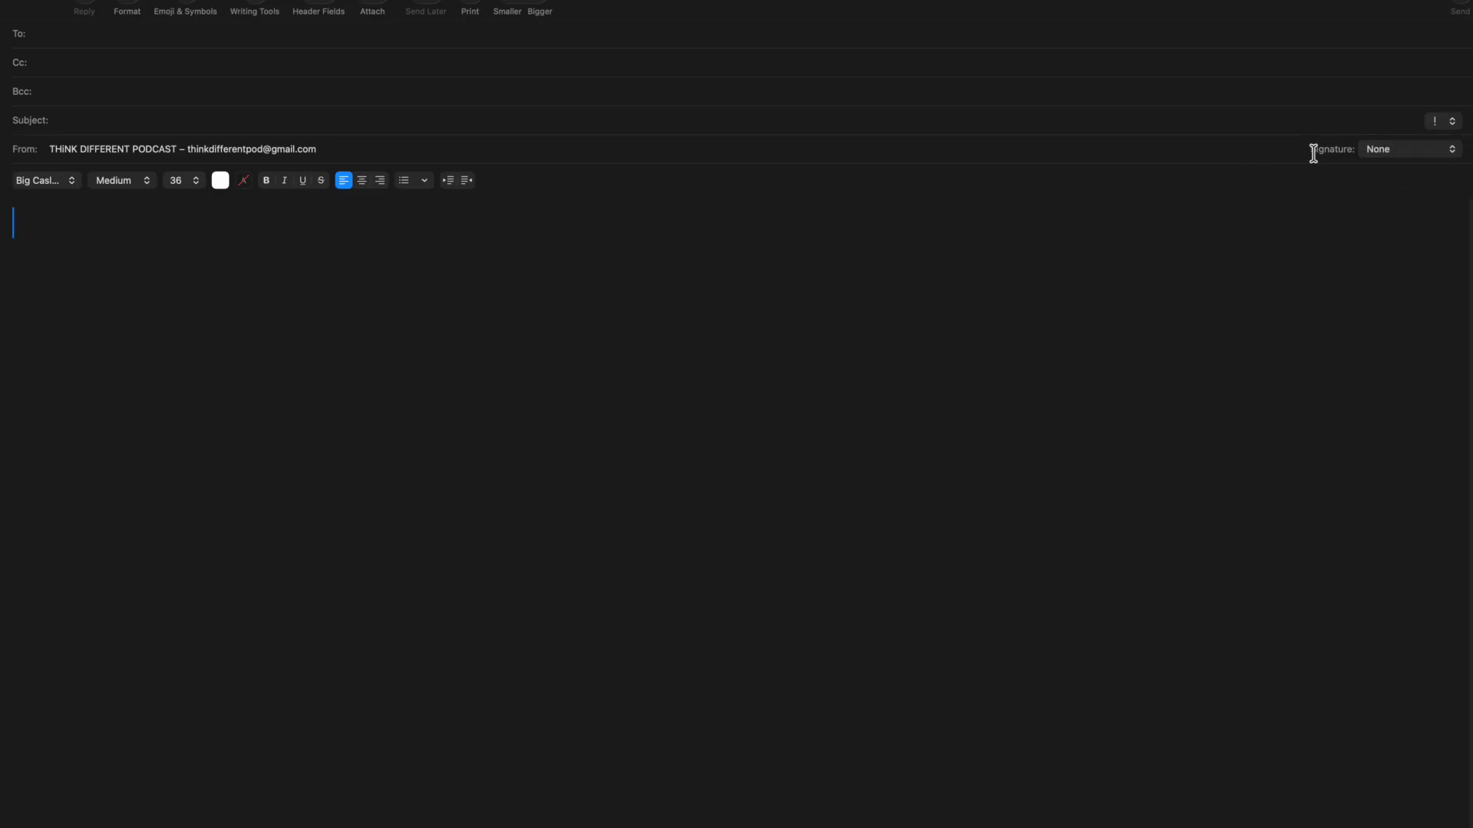
pyautogui.click(1370, 152)
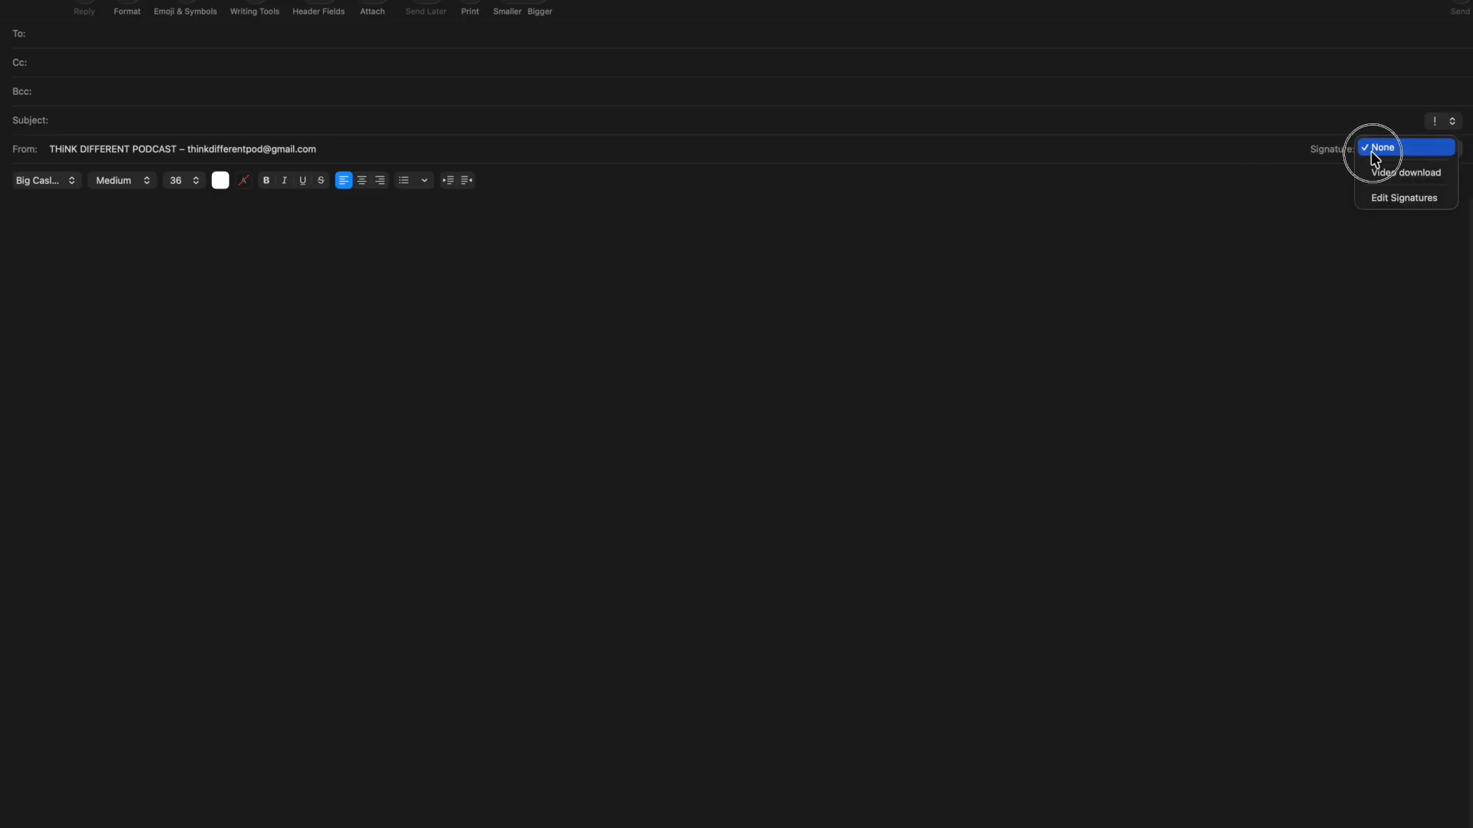
# Step: Insert the Video download signature and set it as the account's chosen signature
pyautogui.click(1374, 174)
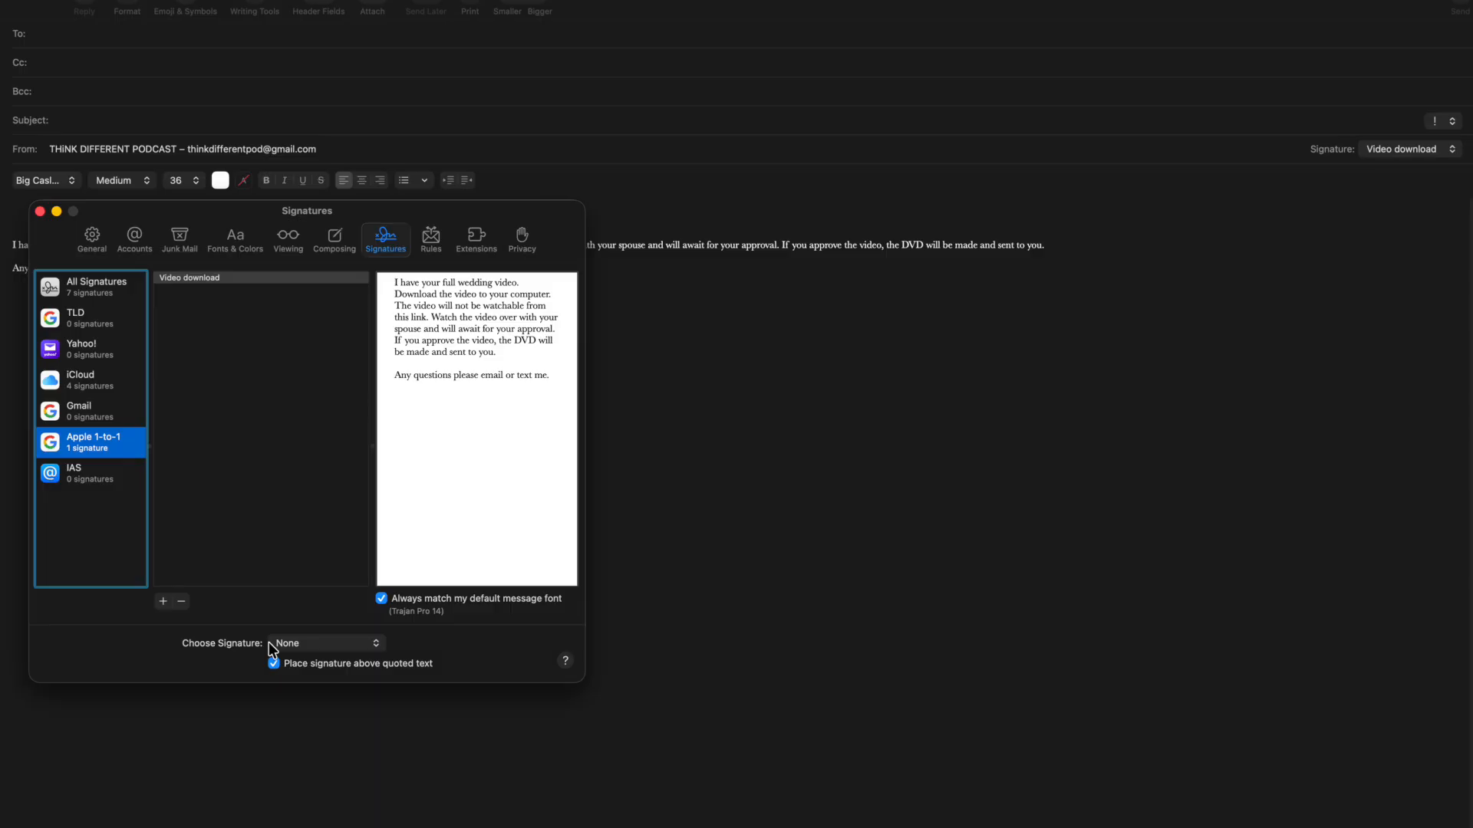
pyautogui.click(268, 643)
pyautogui.click(40, 210)
pyautogui.click(195, 371)
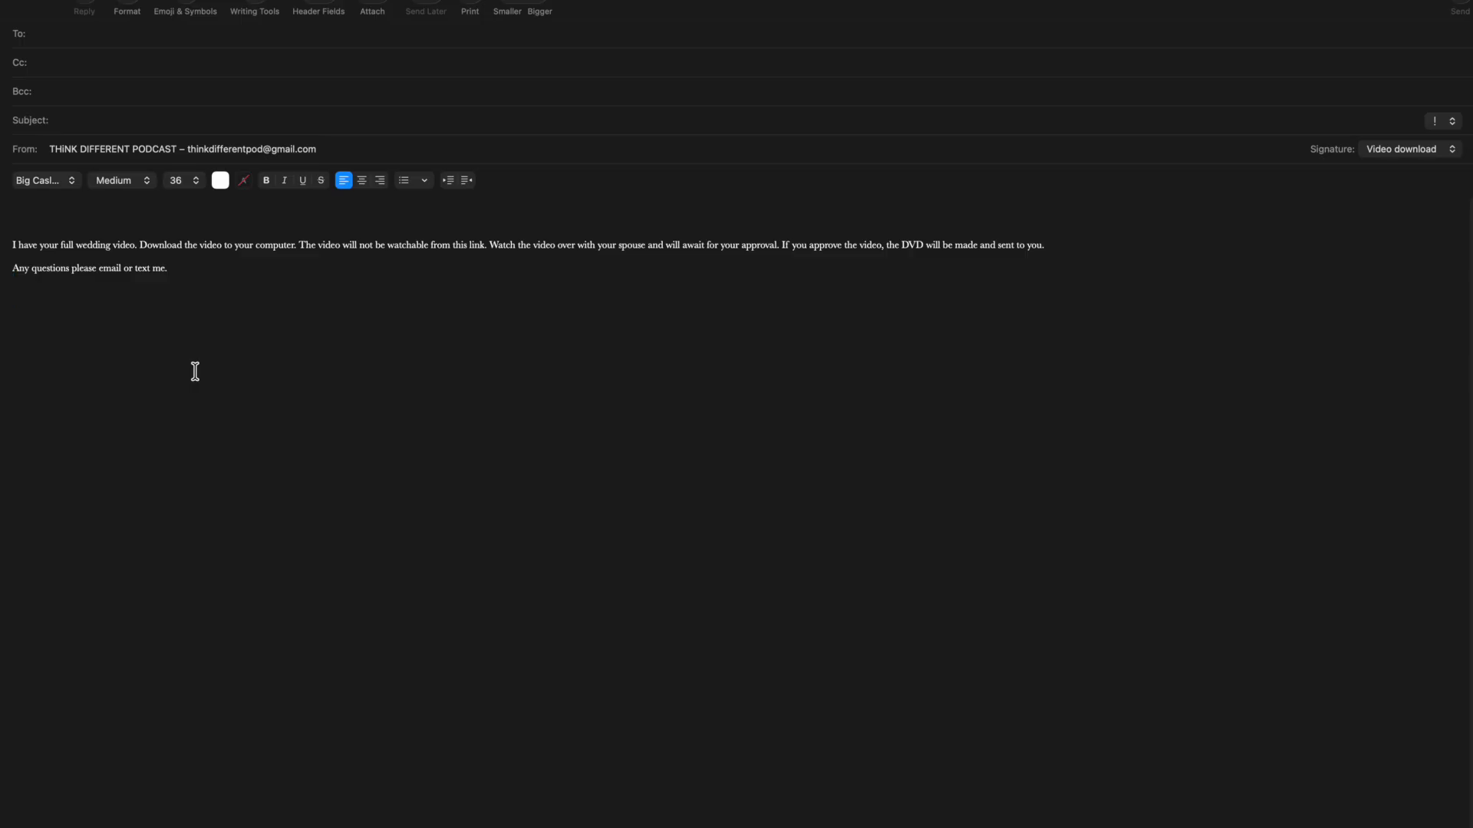
# Step: Address the message to the podcast's own Gmail address with the subject 'Test'
pyautogui.click(47, 30)
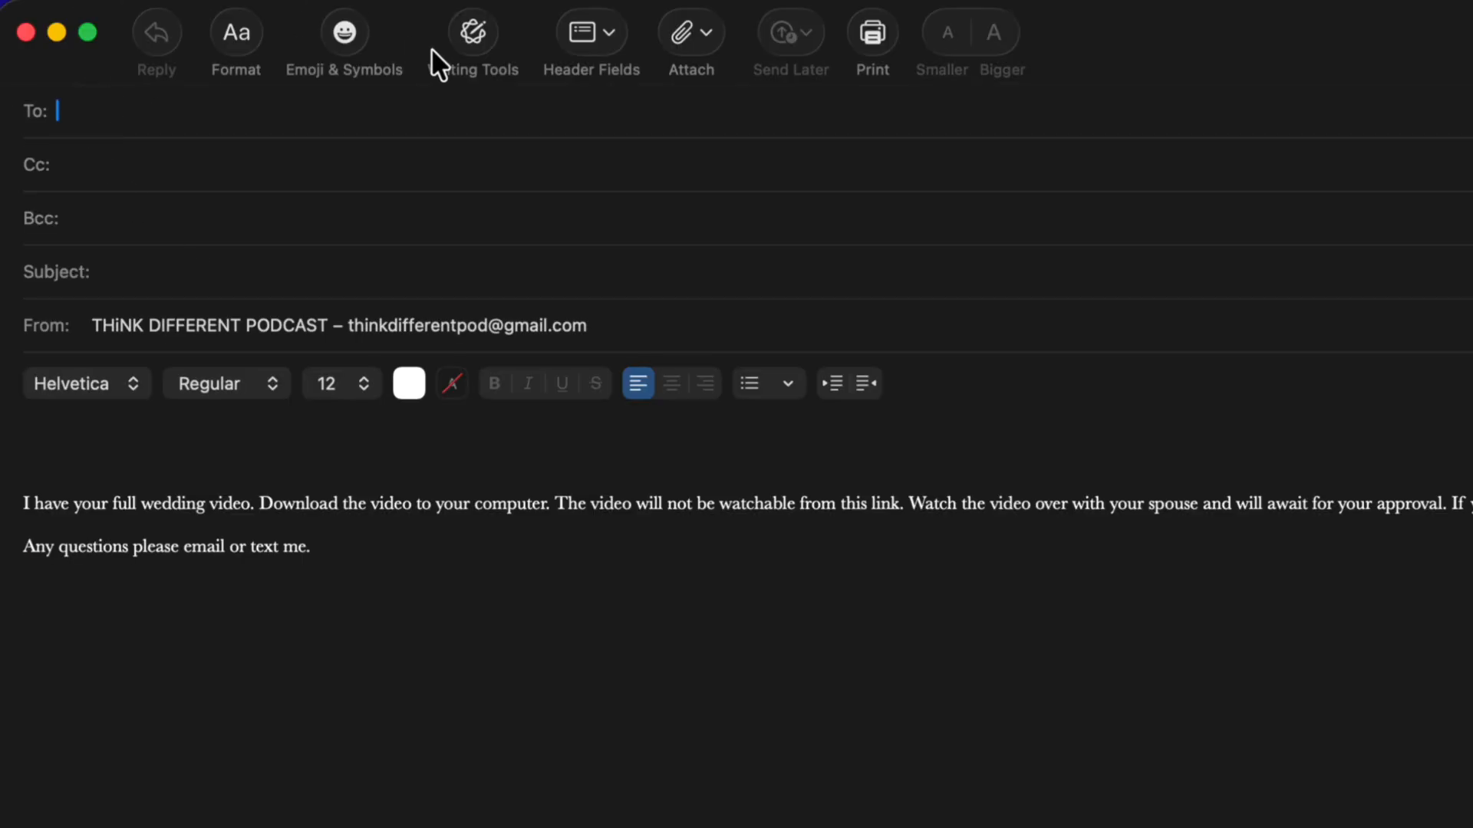
pyautogui.click(347, 169)
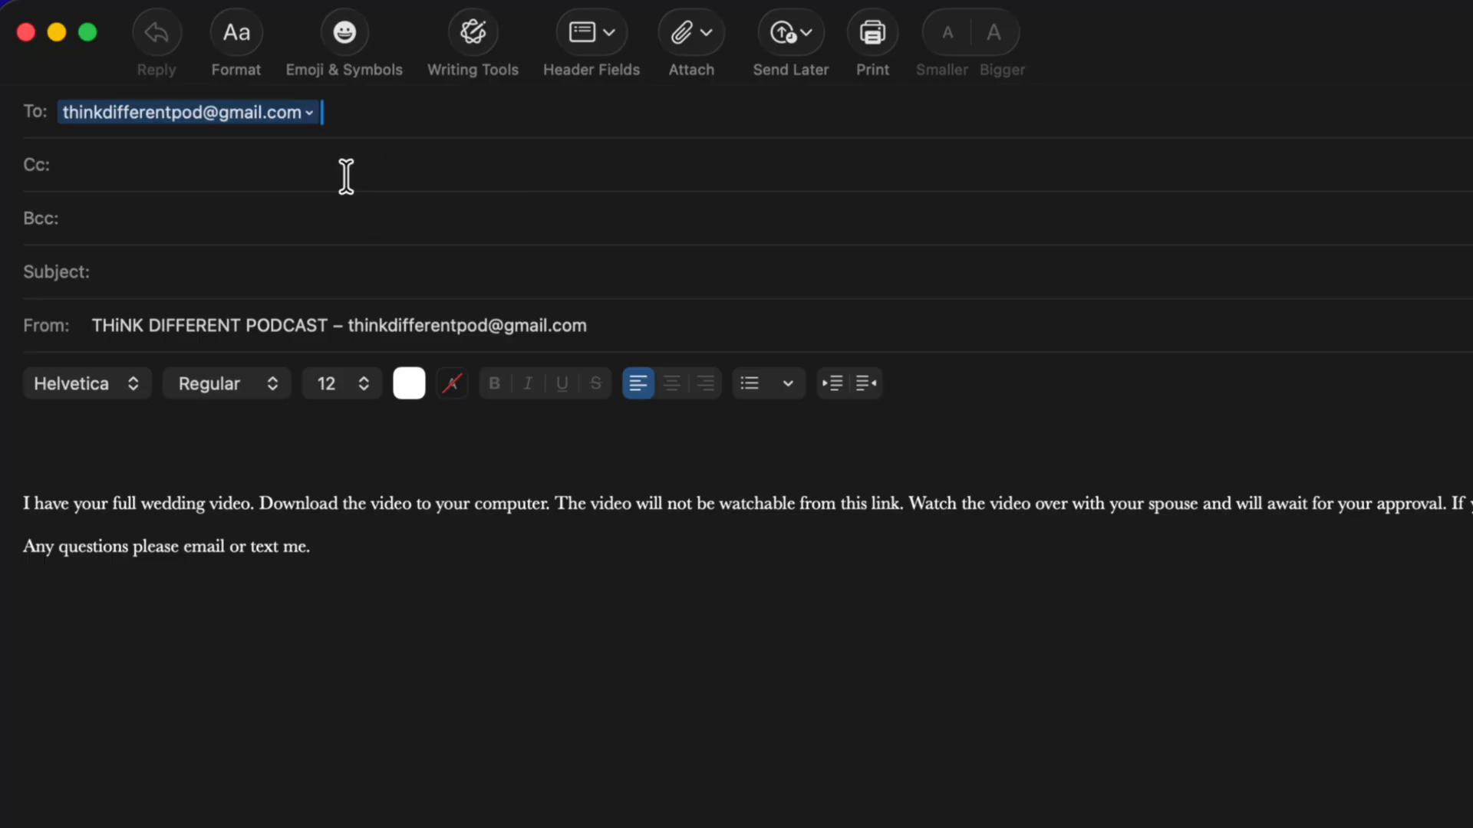
pyautogui.click(148, 263)
pyautogui.write('Test')
# Step: Add a blank line below the body text and open the Photos picker from Attach
pyautogui.click(282, 567)
pyautogui.press('Return')
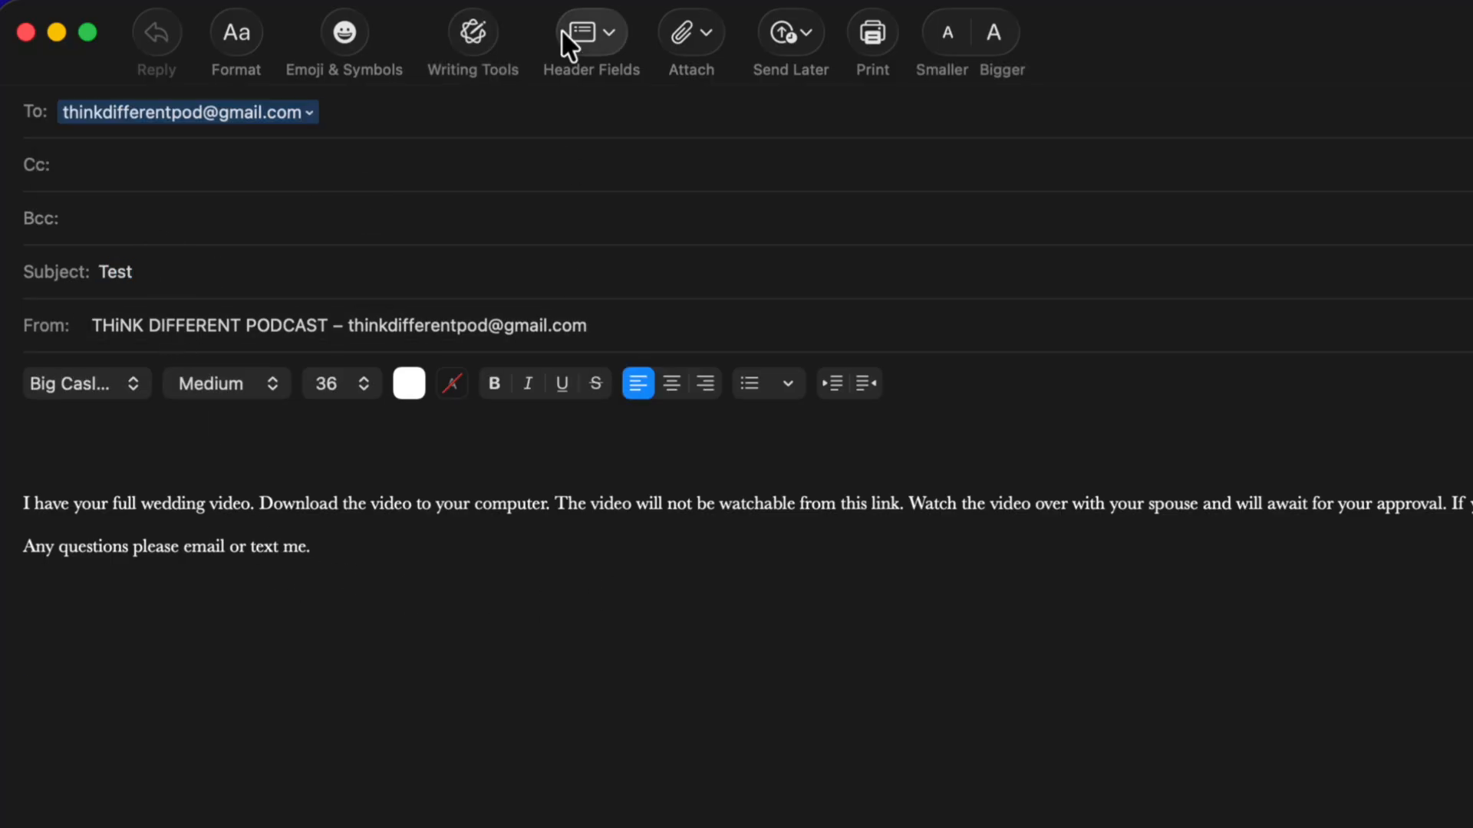
pyautogui.click(707, 33)
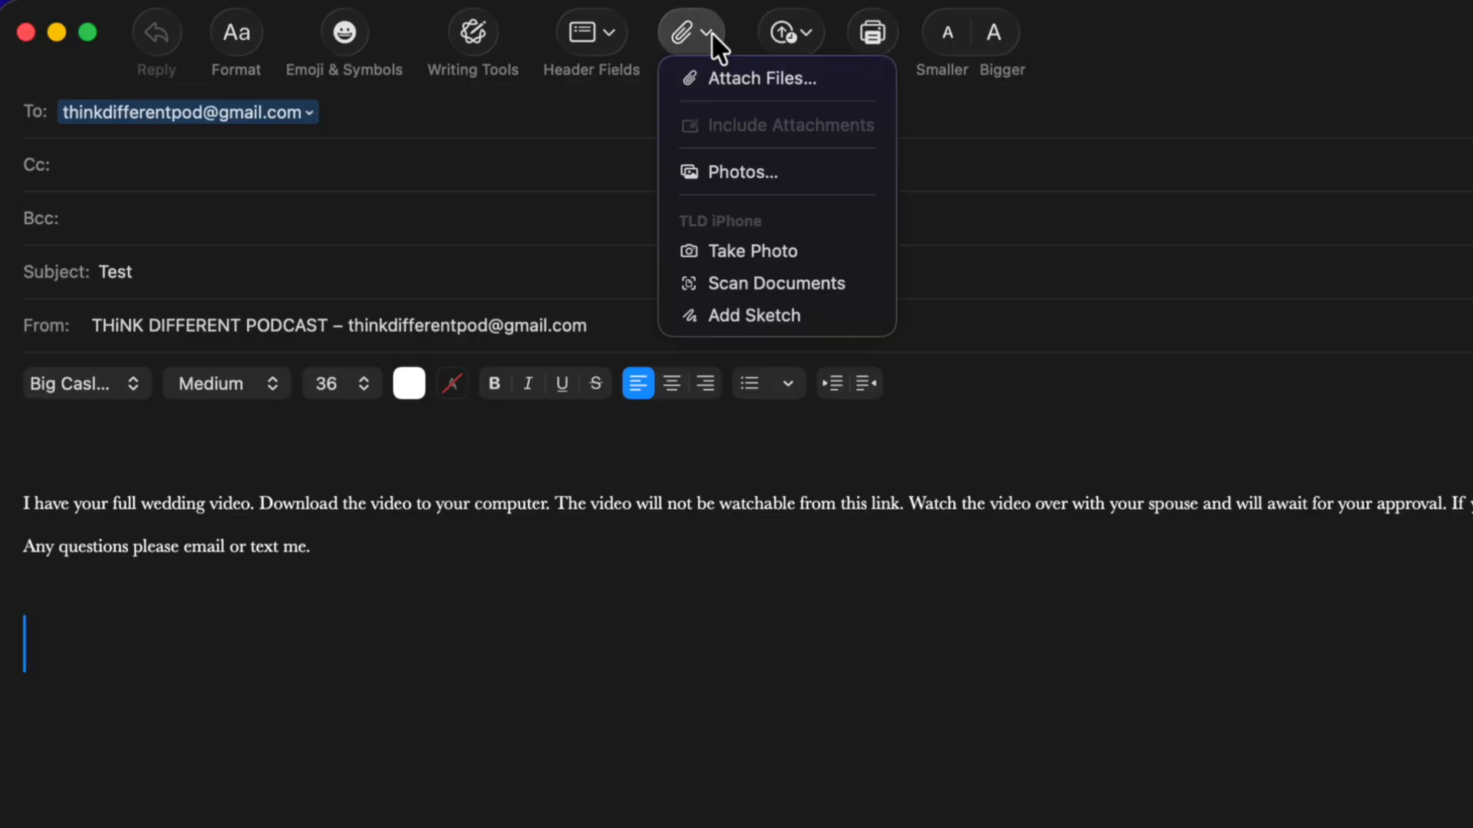
pyautogui.click(735, 175)
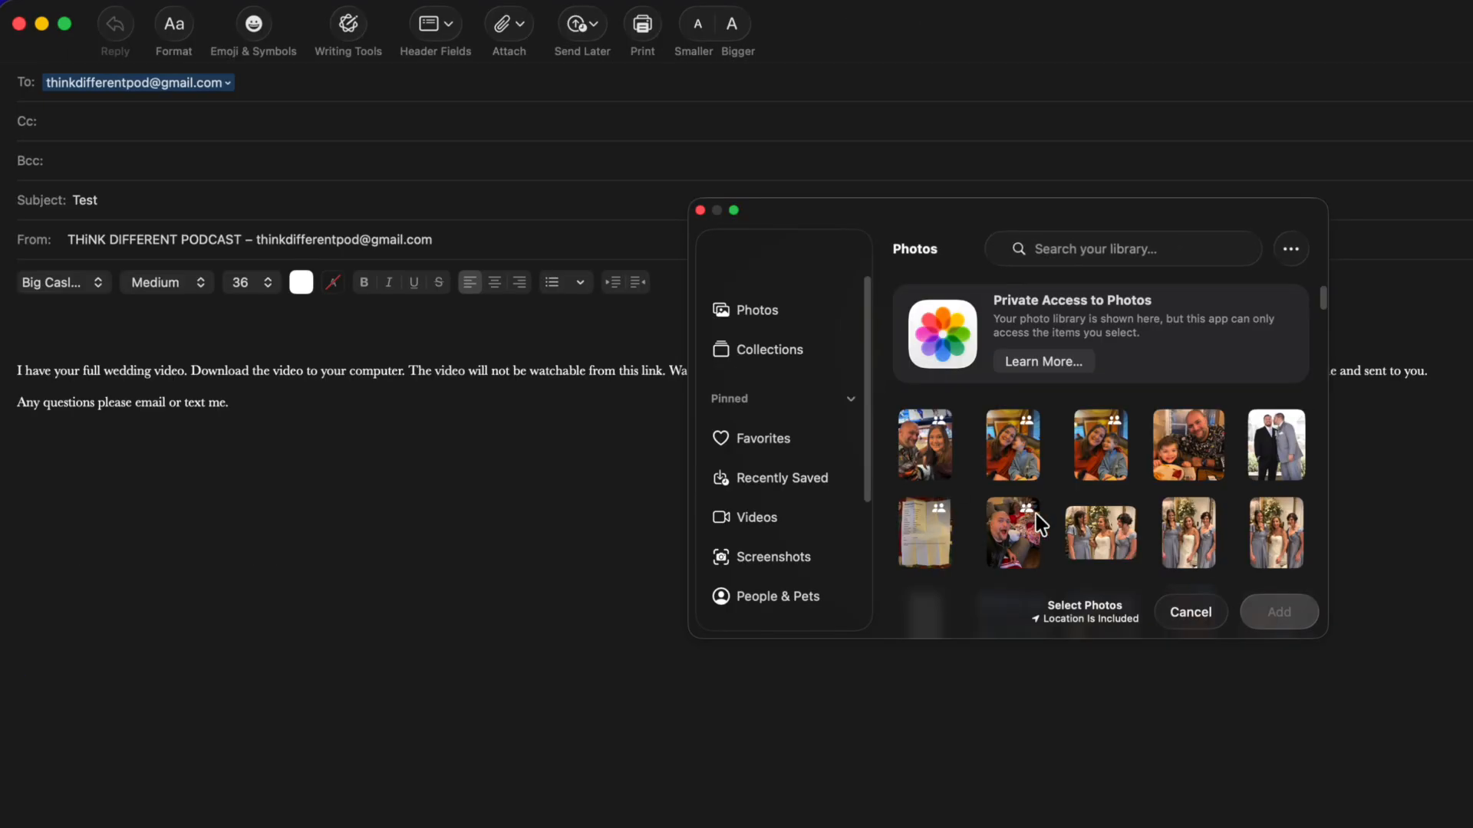
# Step: Place a photo of a man and a young boy below the signature and close the picker
pyautogui.moveTo(1195, 462); pyautogui.dragTo(499, 467)
pyautogui.click(1197, 614)
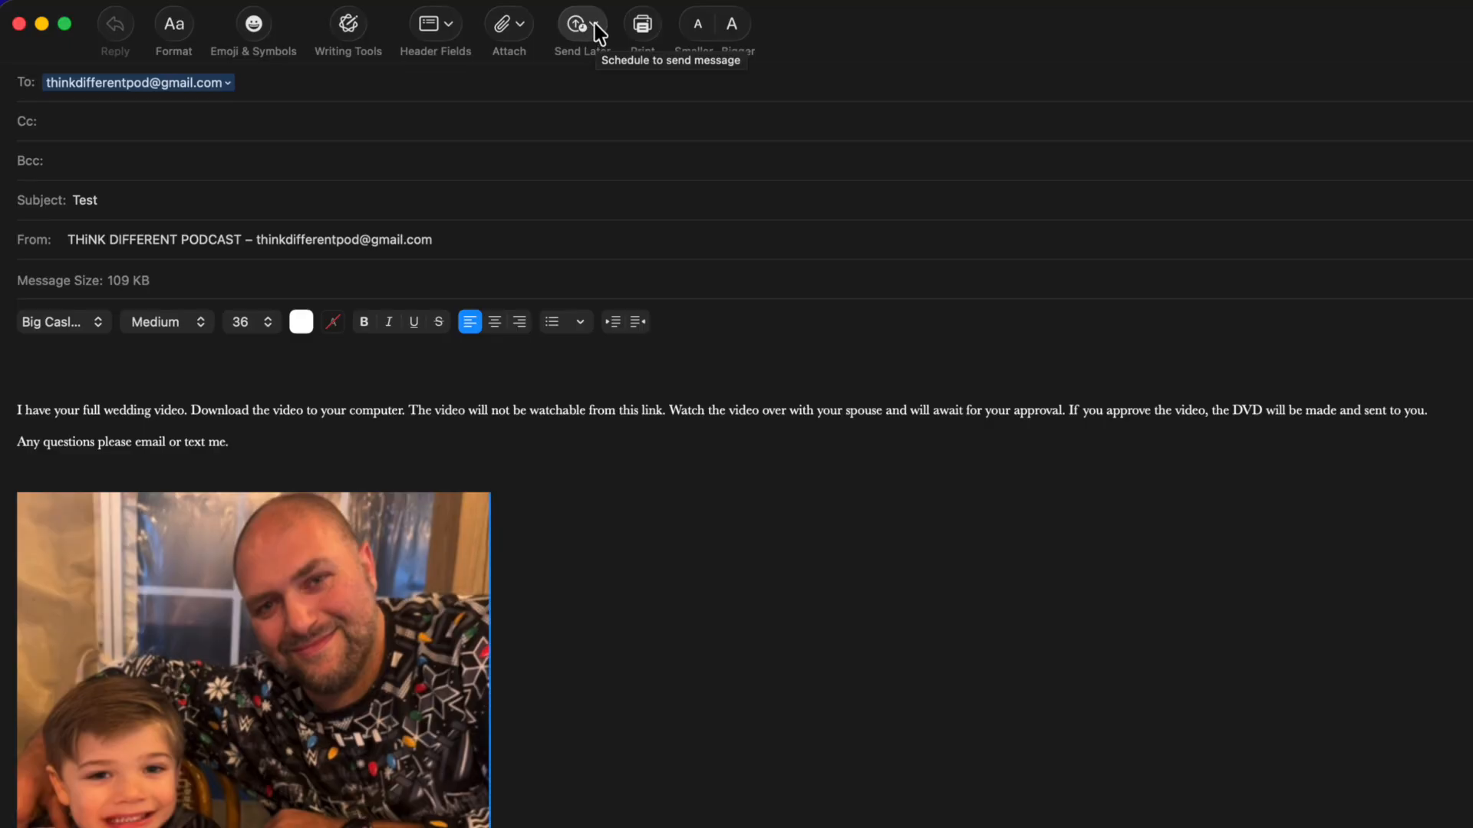
pyautogui.click(594, 24)
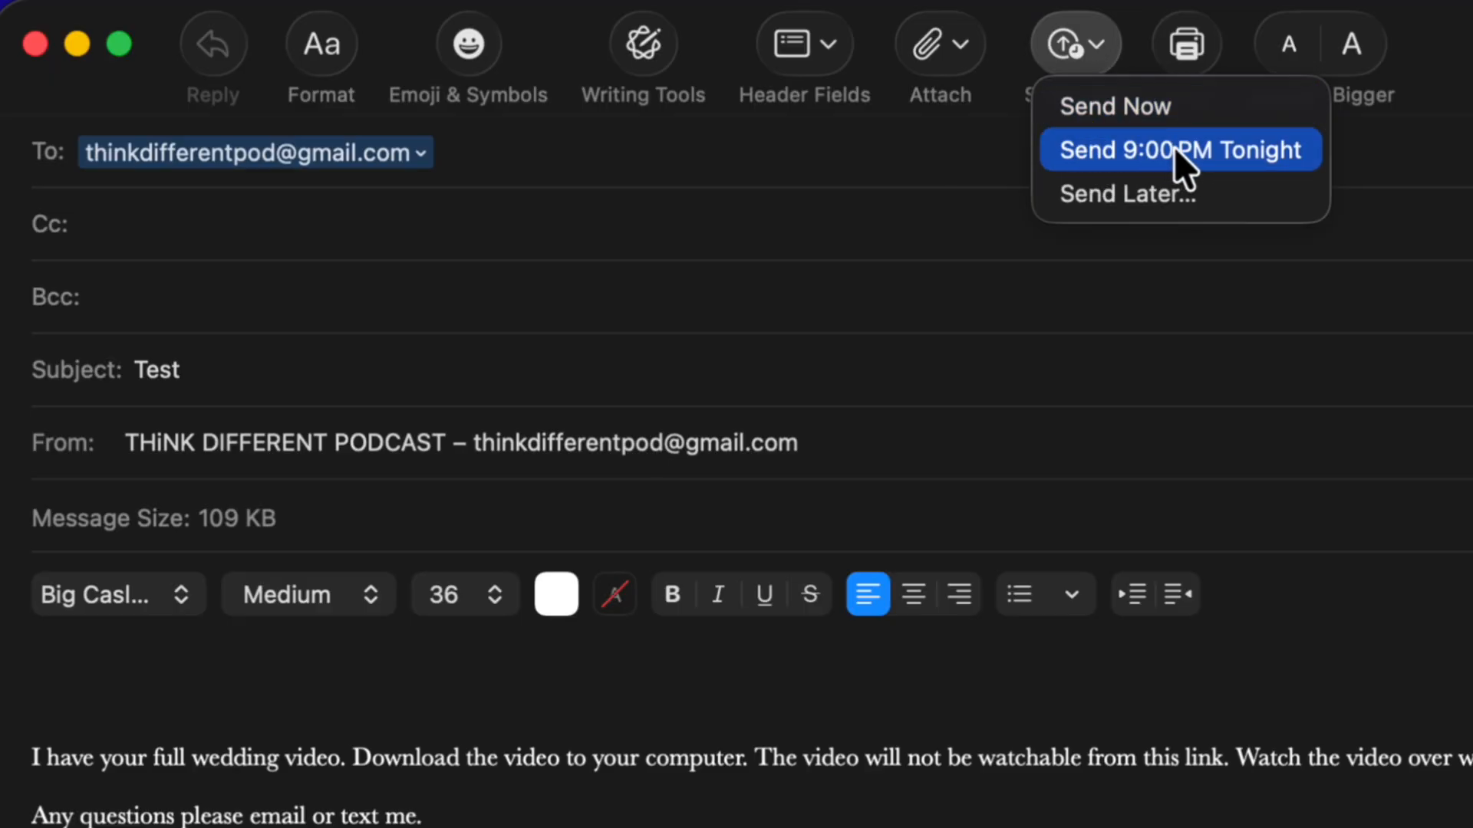
# Step: Schedule the Test message with Send Later for 1/20/2026 at 10:02 AM
pyautogui.click(1120, 198)
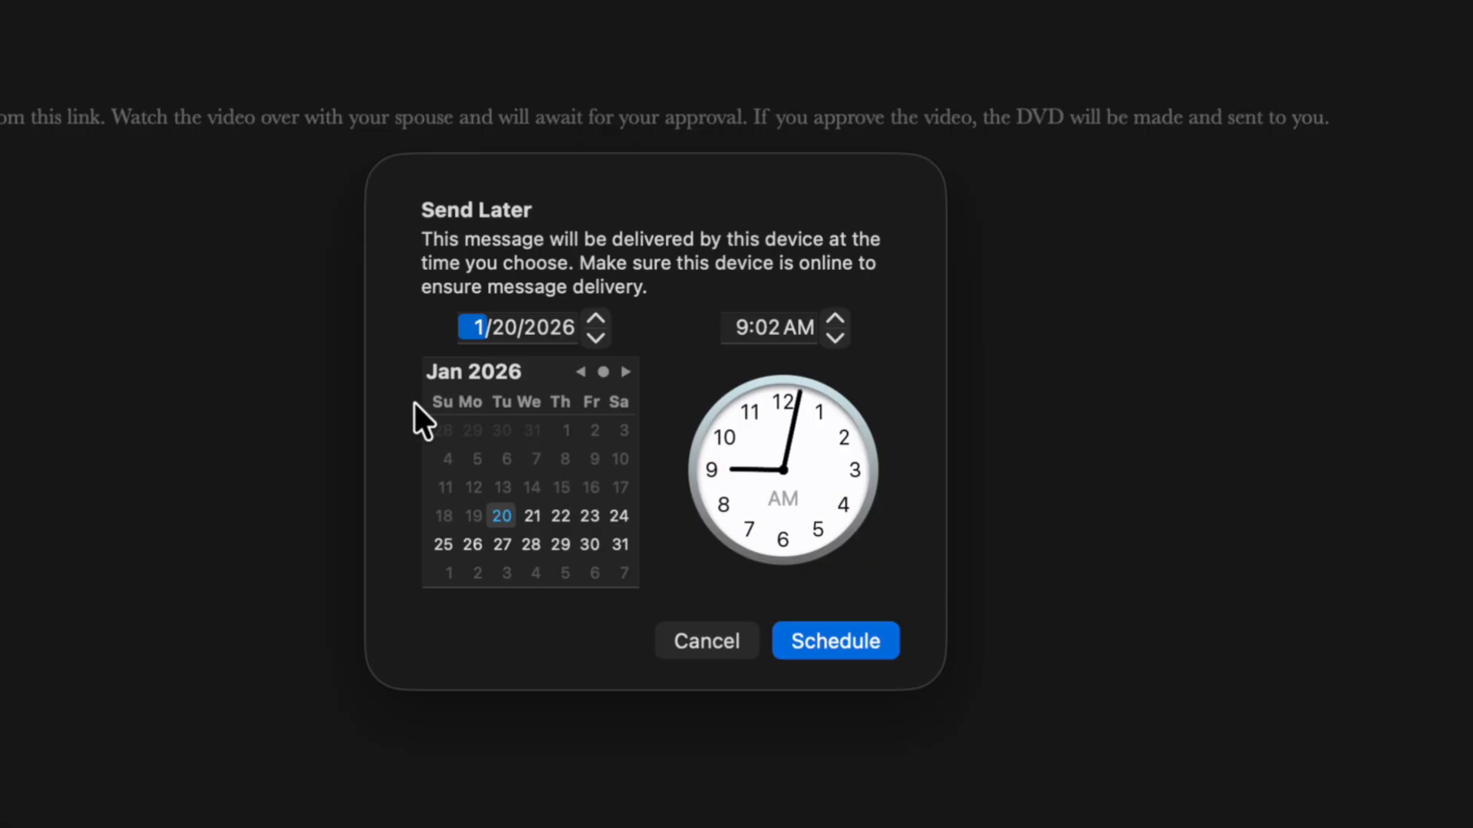
pyautogui.click(740, 328)
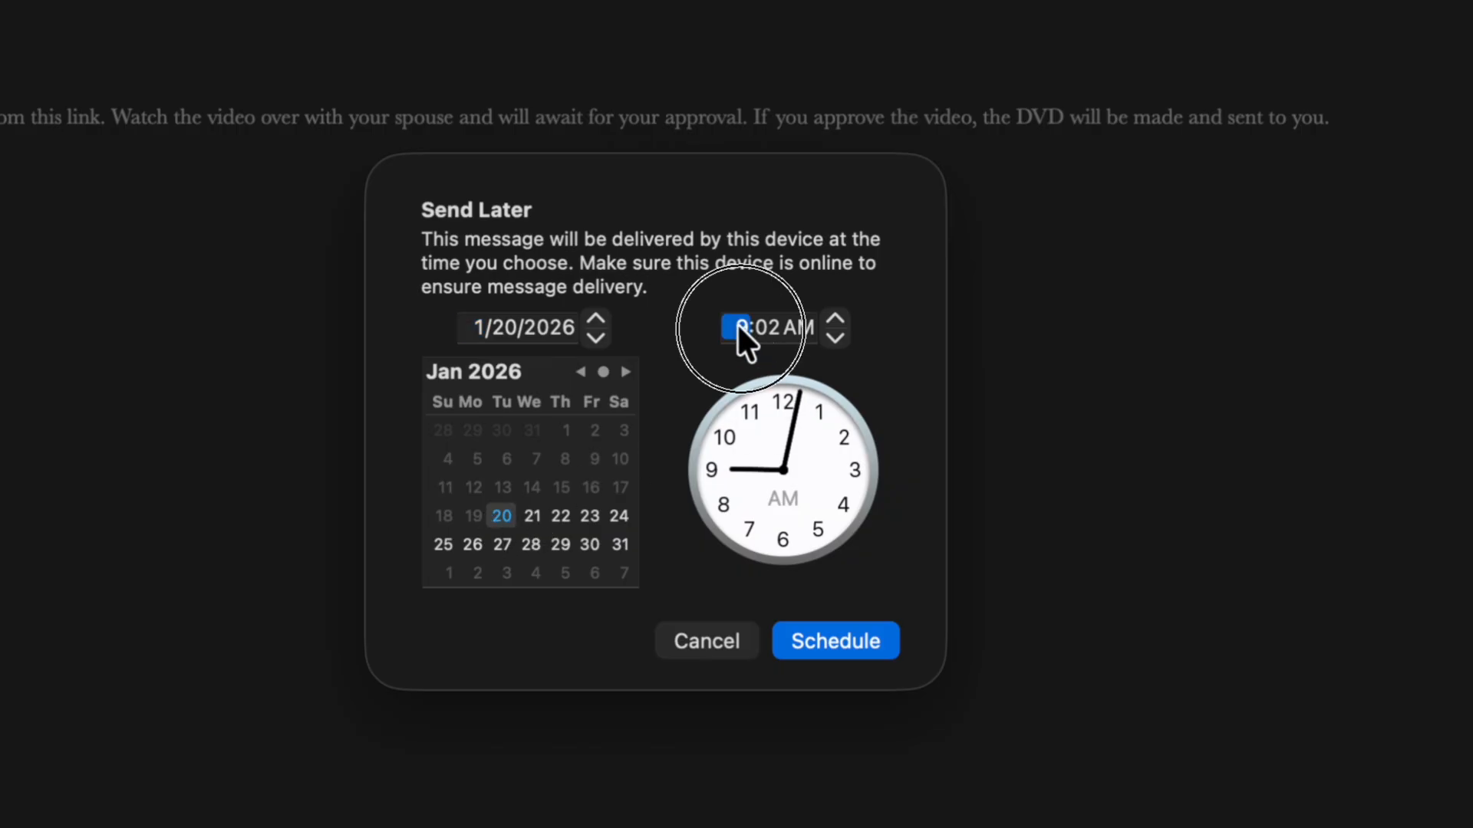
pyautogui.press('Up')
pyautogui.click(842, 637)
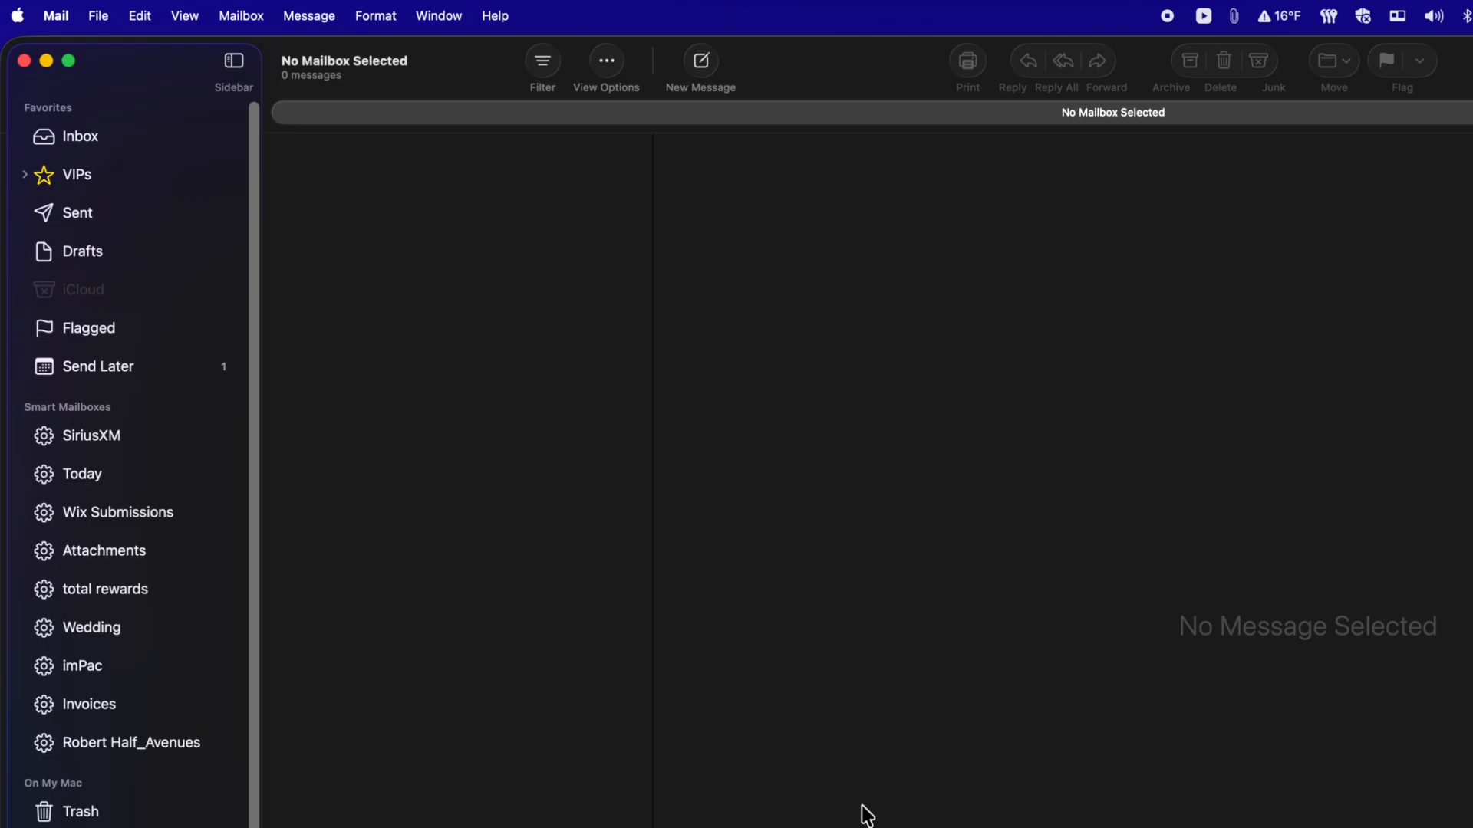
# Step: Start a new message and add Send as the first item of its toolbar
pyautogui.press('super+n')
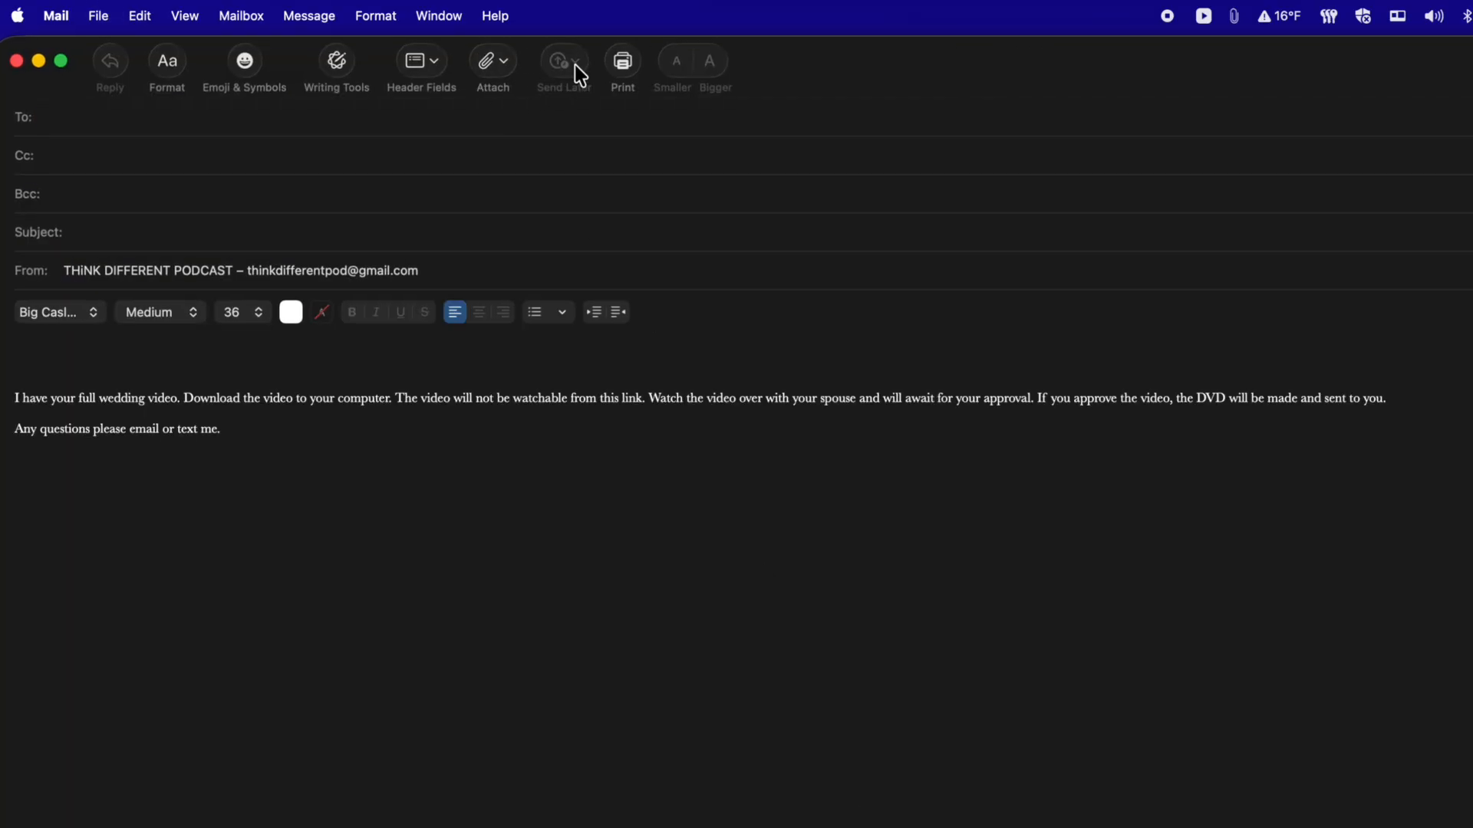
pyautogui.click(421, 457)
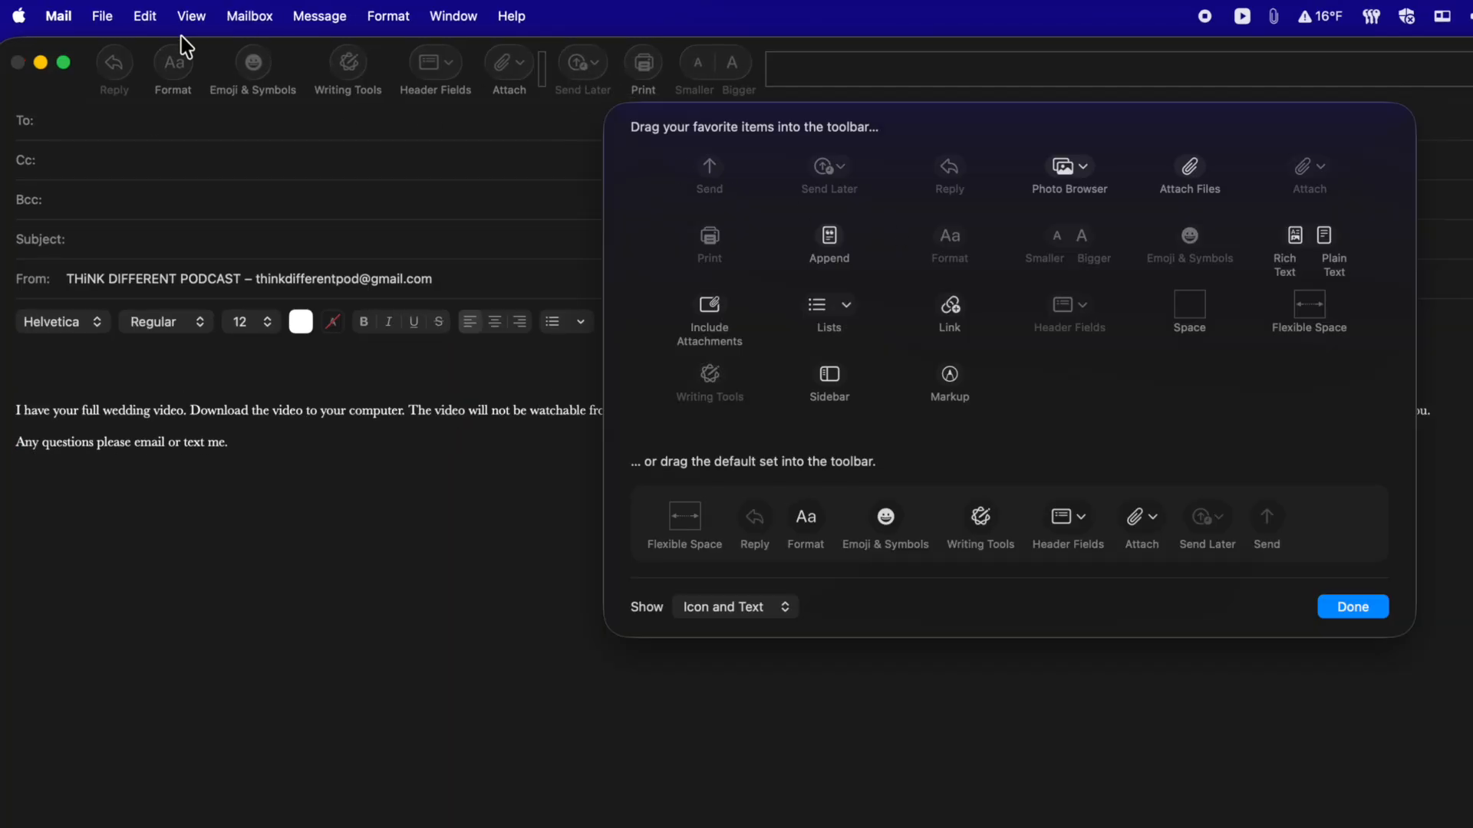
pyautogui.moveTo(106, 89); pyautogui.dragTo(444, 89)
pyautogui.moveTo(707, 169); pyautogui.dragTo(106, 67)
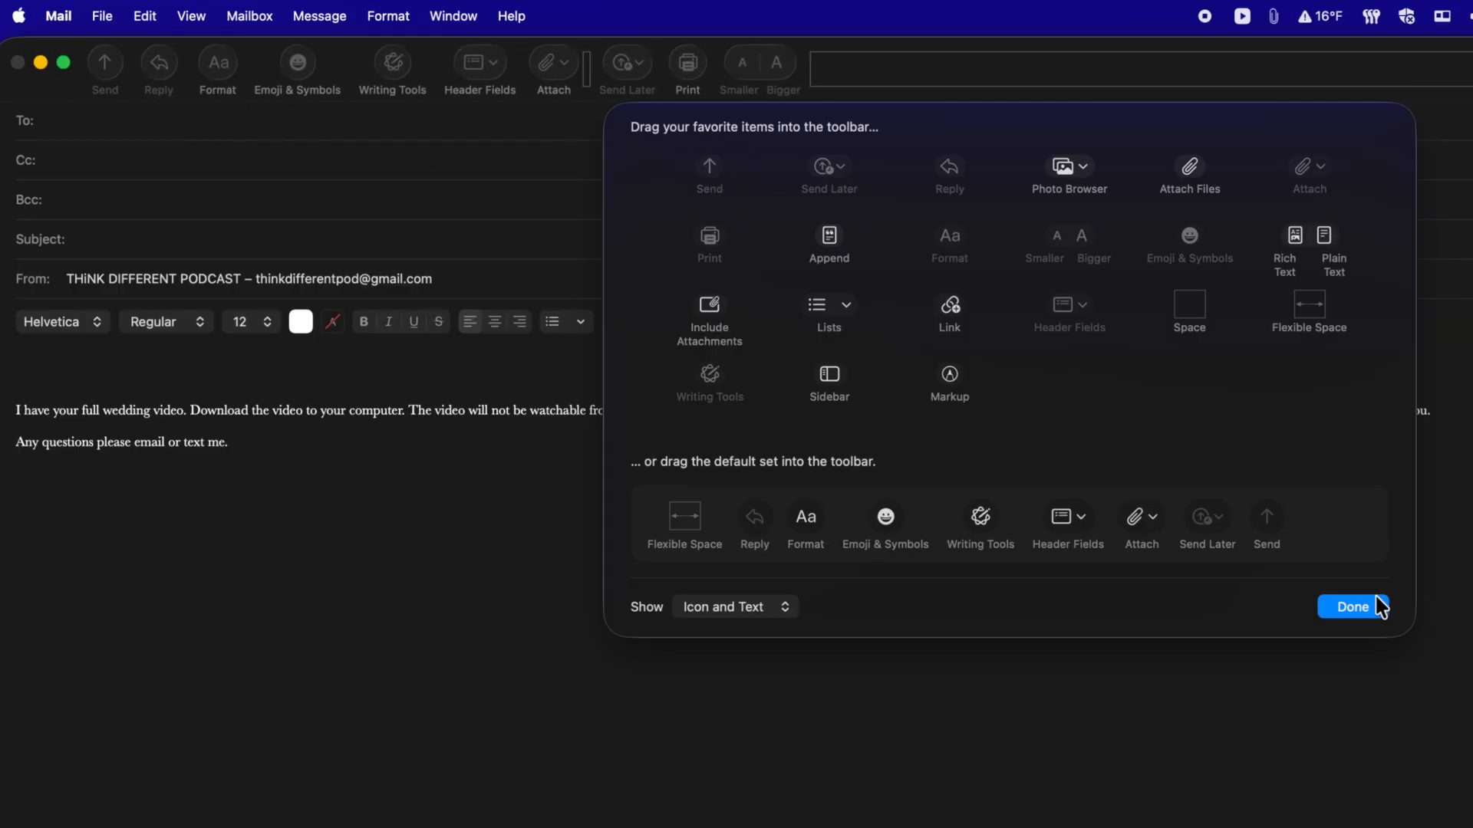
# Step: Finish toolbar customization so the compose toolbar starts with the Send button
pyautogui.click(1357, 609)
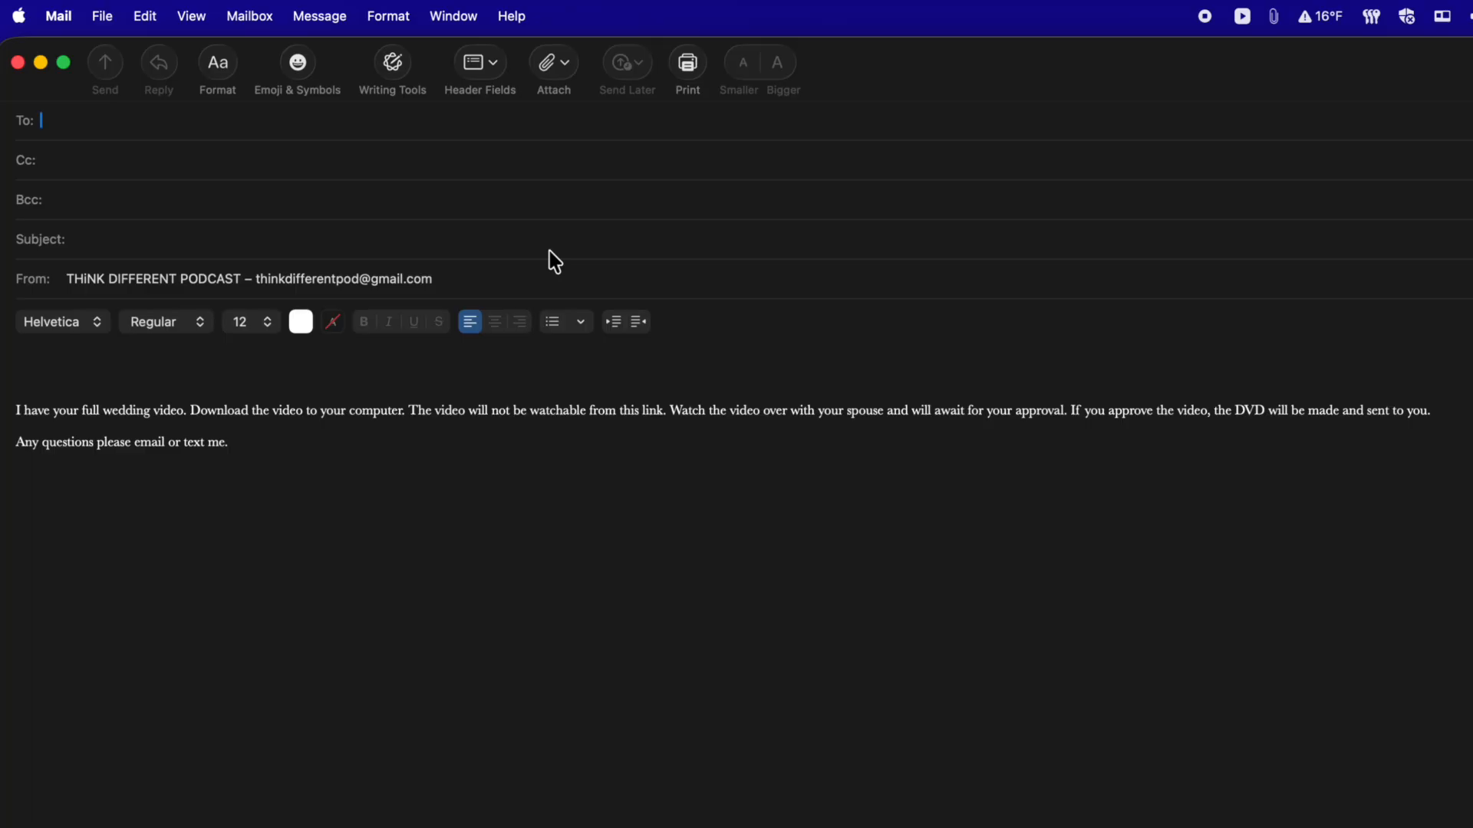
pyautogui.click(489, 68)
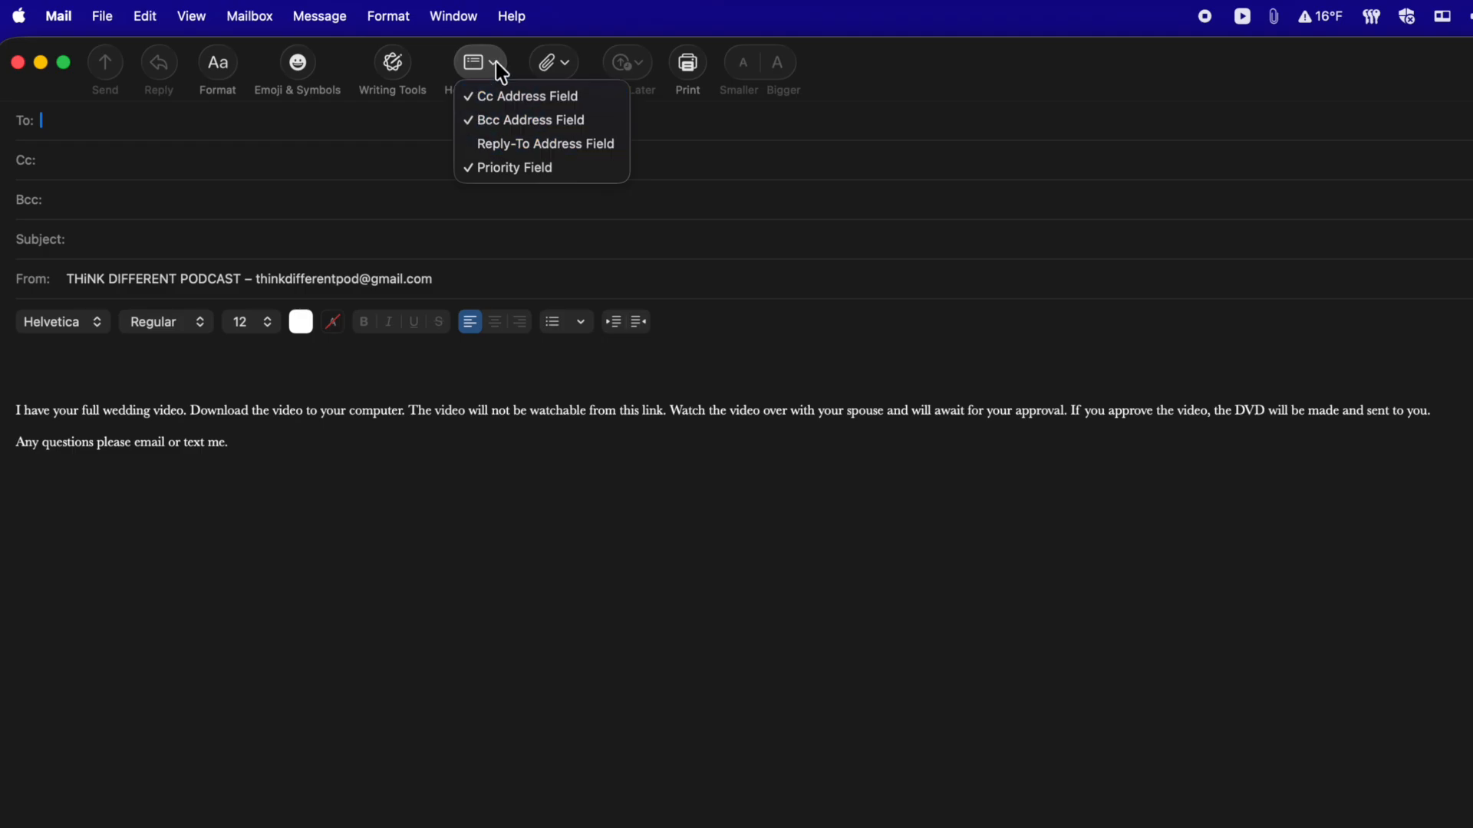
pyautogui.click(495, 118)
pyautogui.click(480, 66)
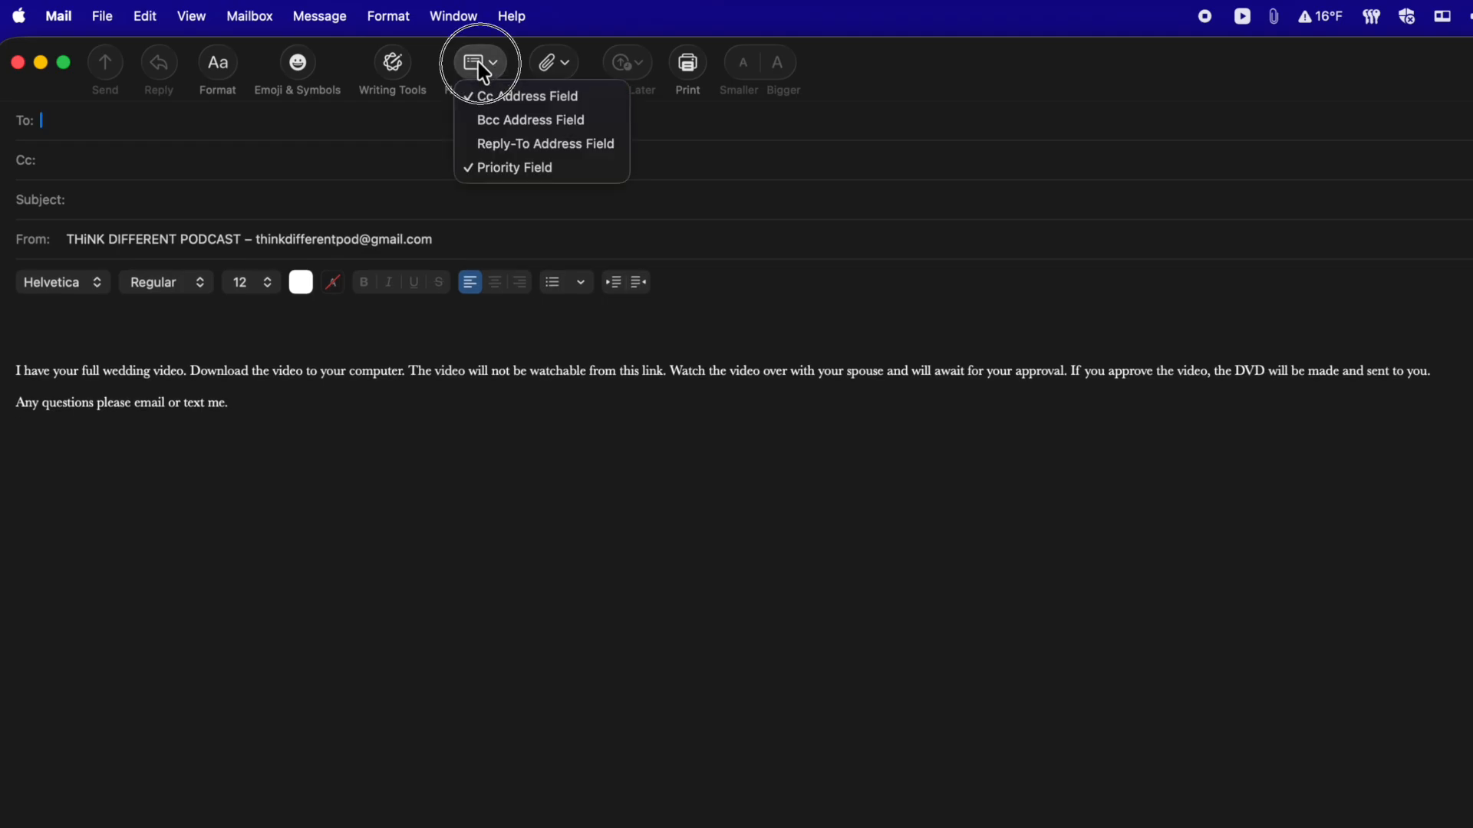
pyautogui.click(489, 122)
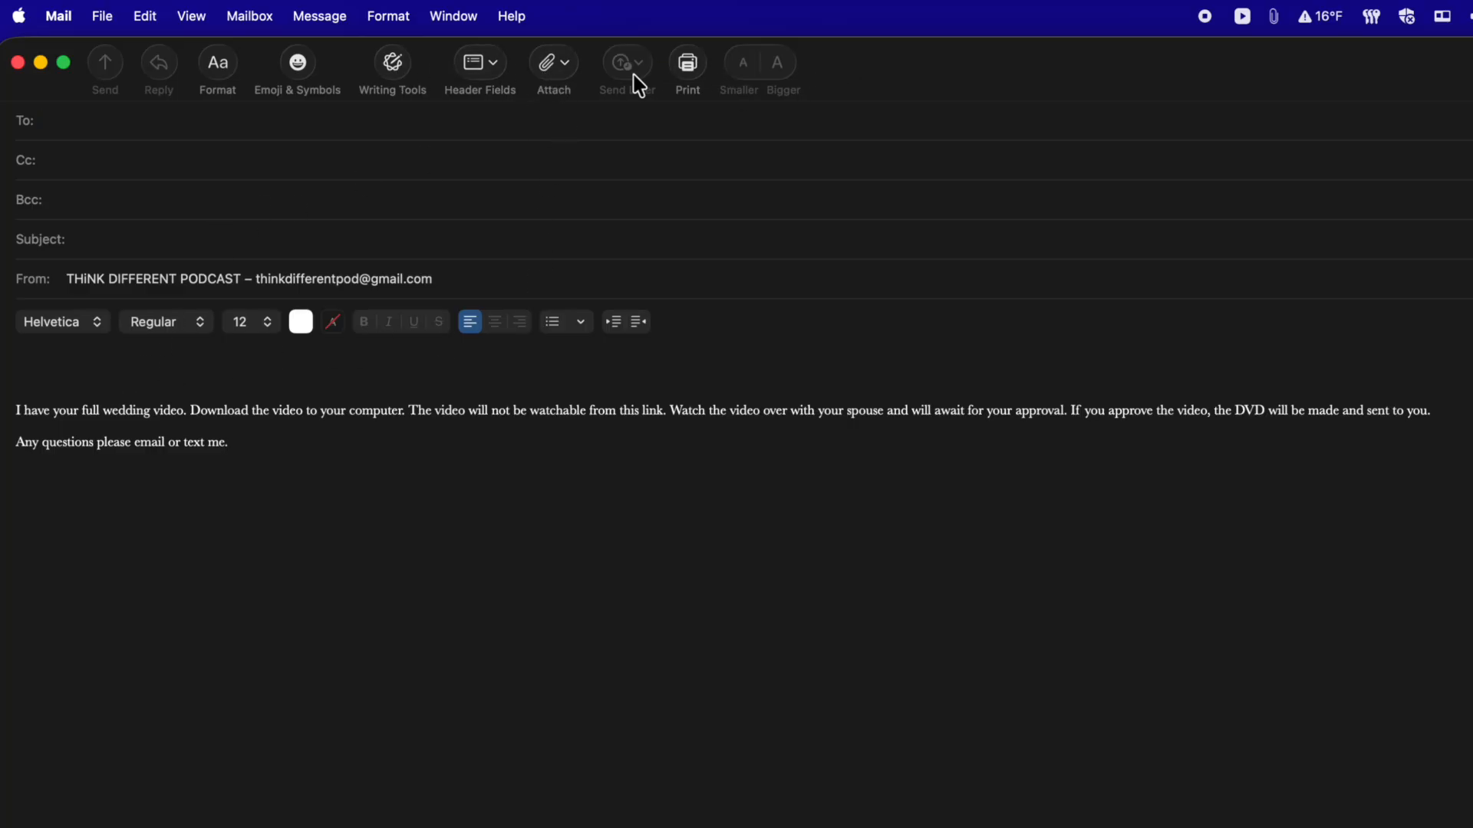
pyautogui.click(547, 60)
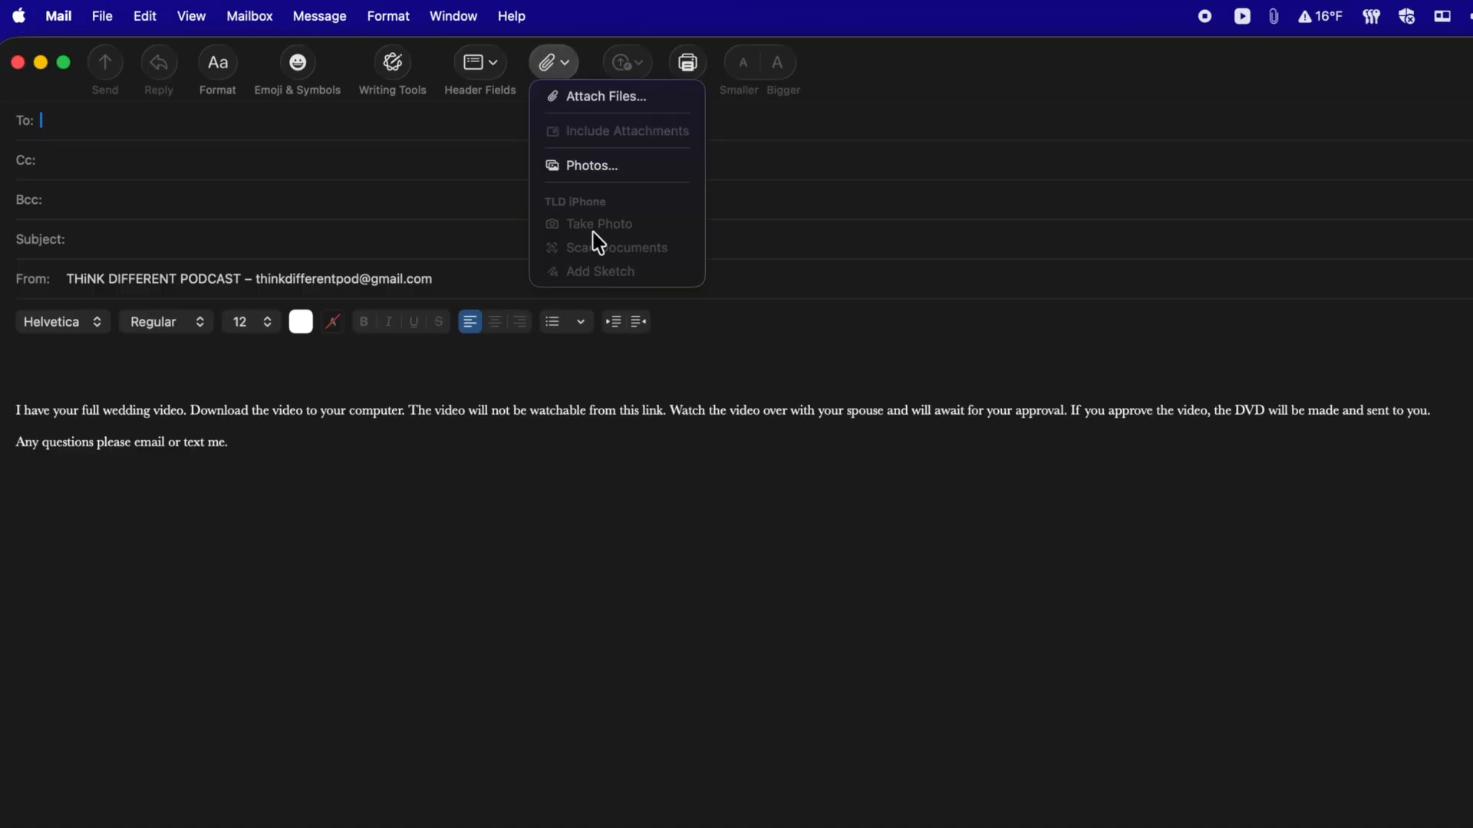
pyautogui.click(421, 648)
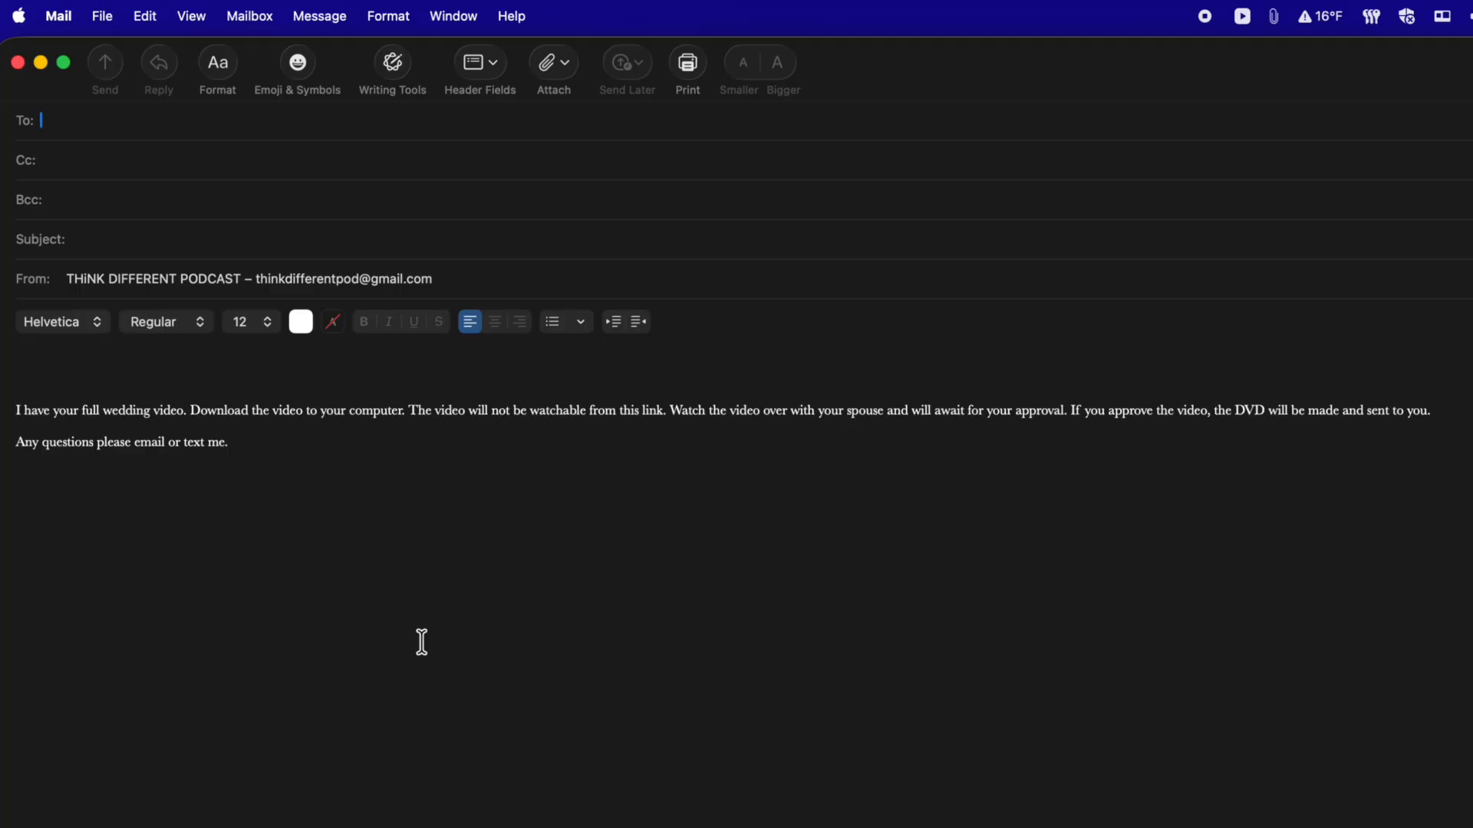
# Step: Browse the Window, Message and Format menus, then view and dismiss the bulleted/numbered list choices
pyautogui.click(458, 14)
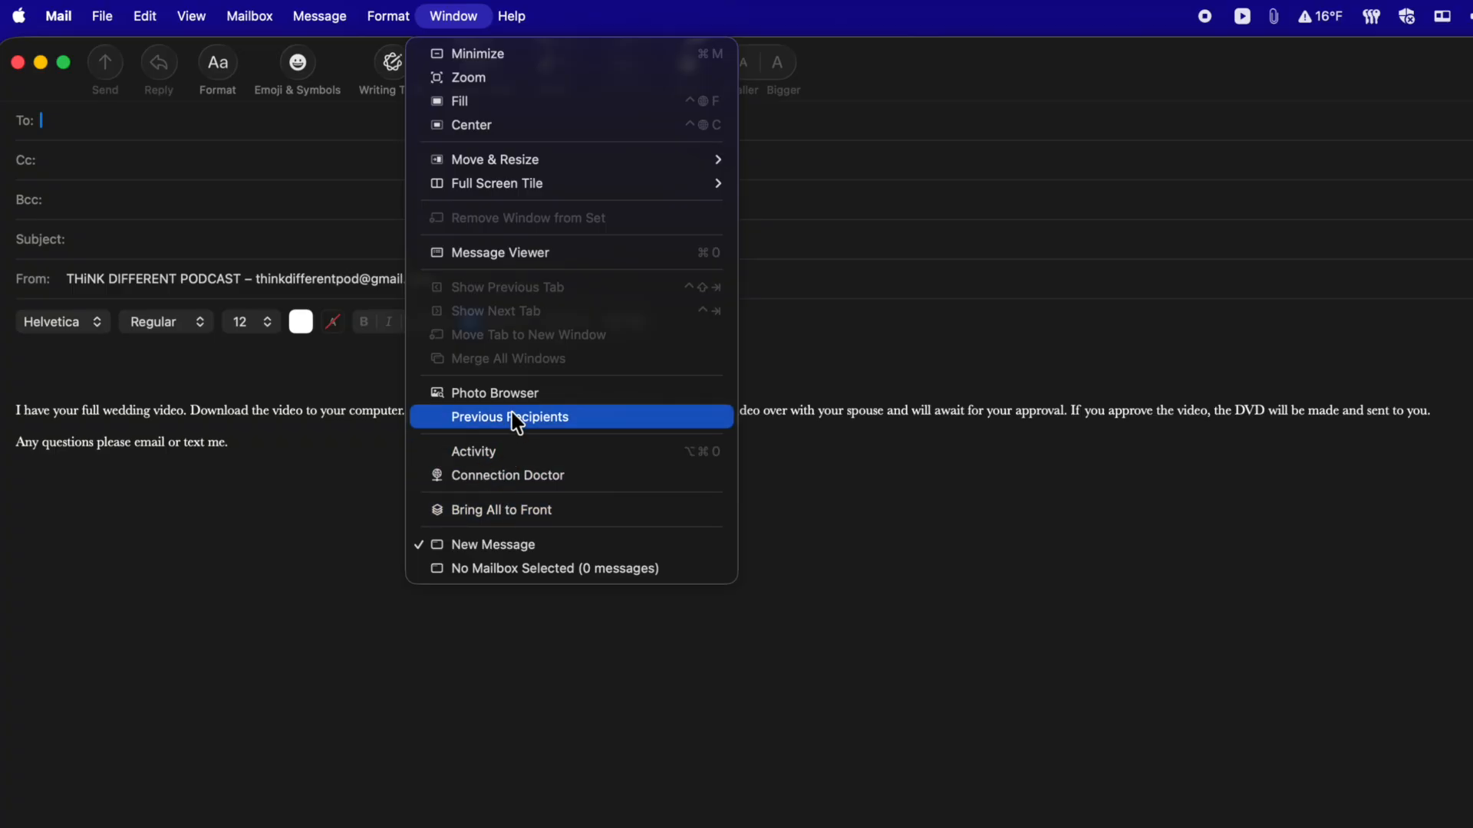
pyautogui.moveTo(329, 14)
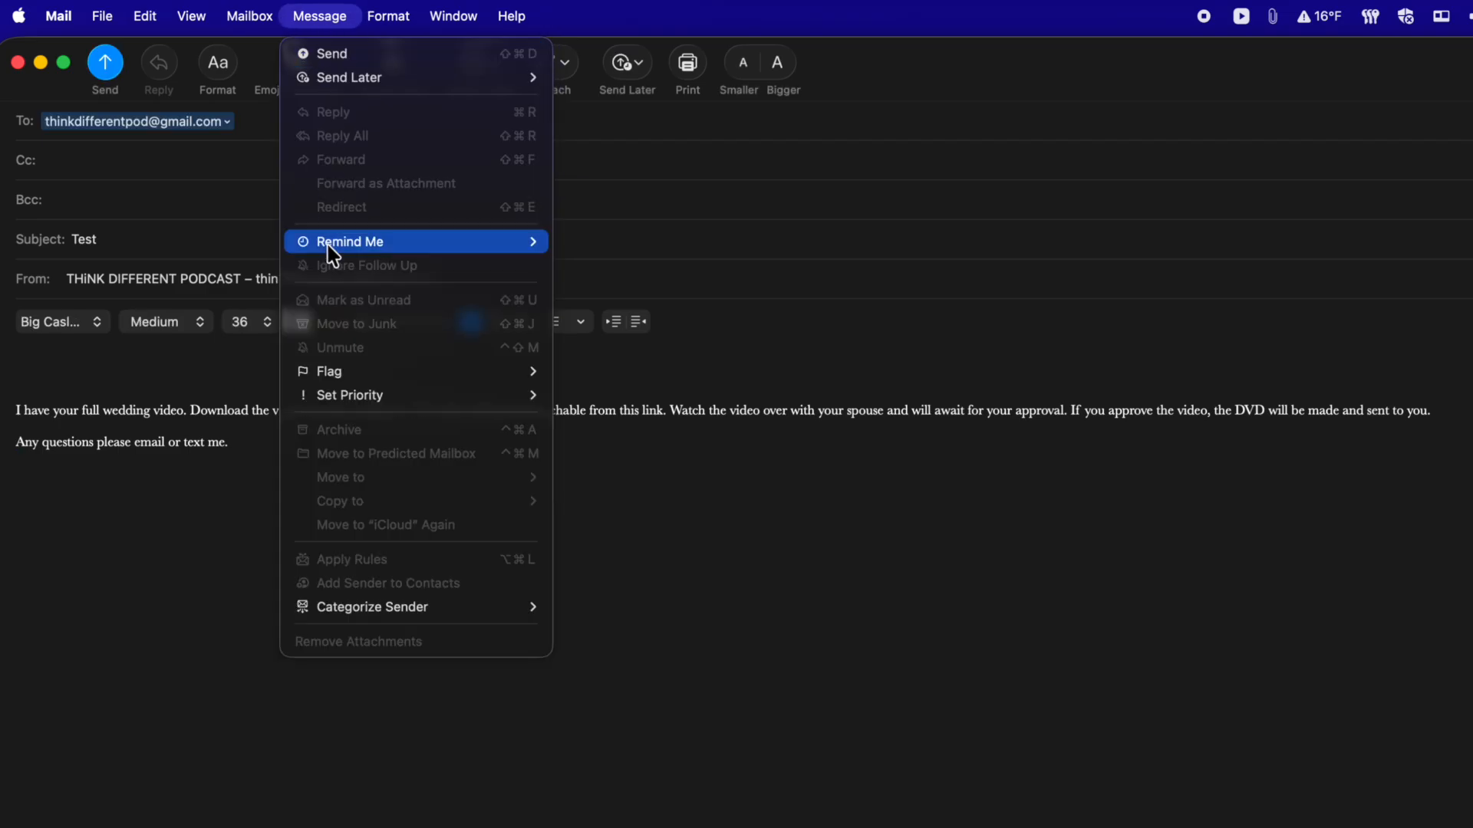
pyautogui.moveTo(338, 375)
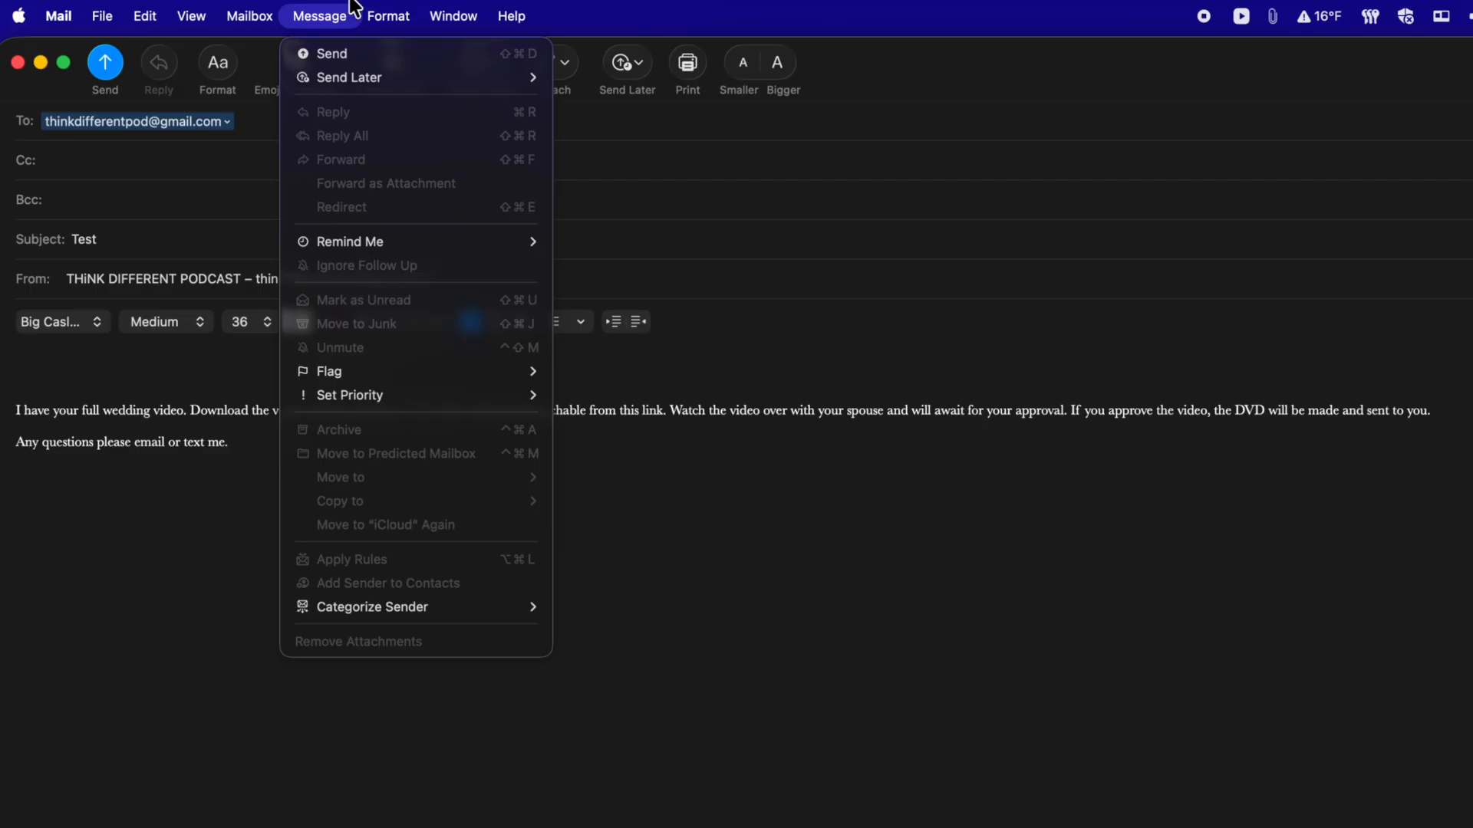
pyautogui.moveTo(382, 15)
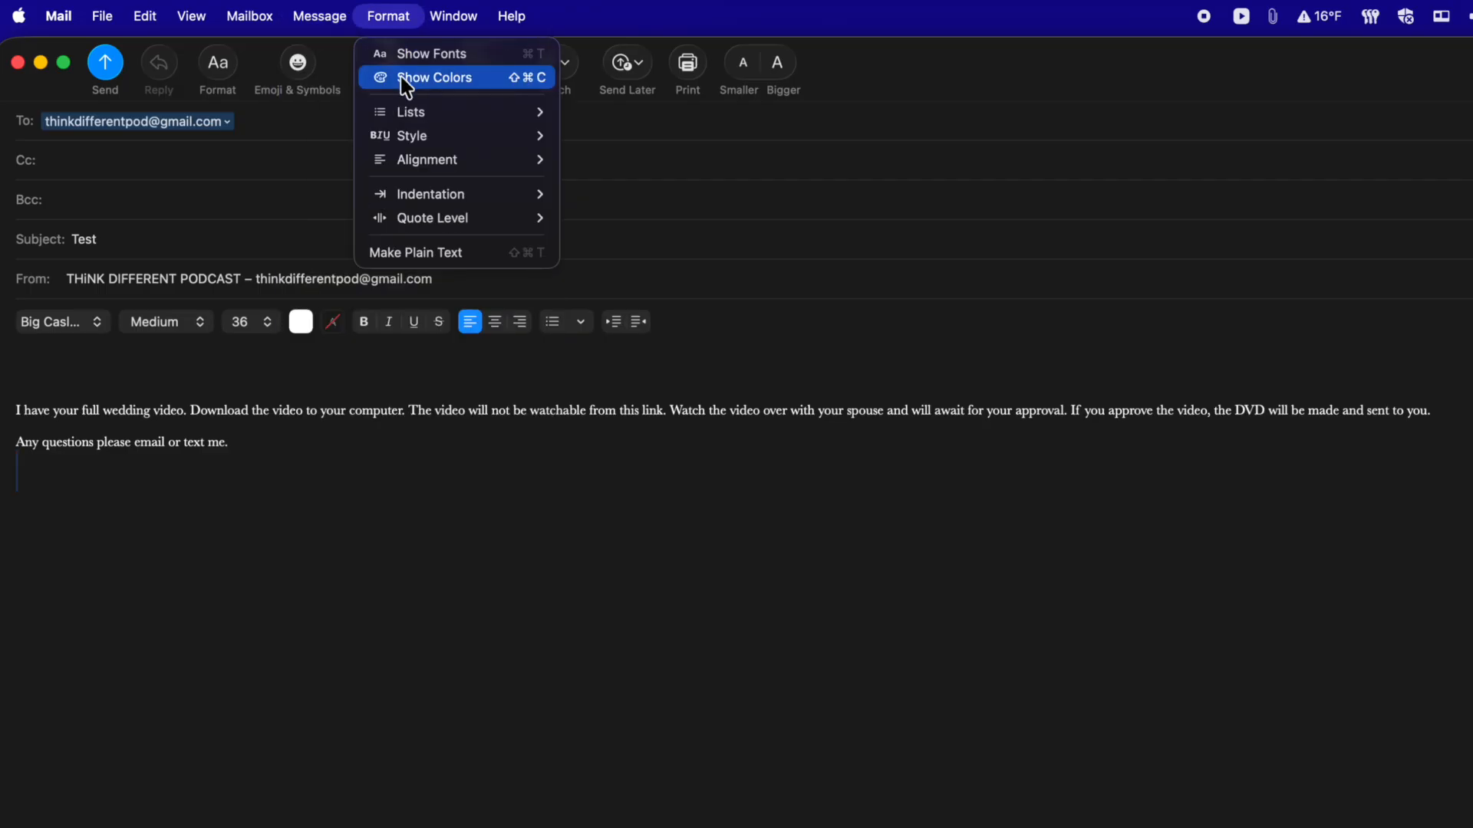
pyautogui.click(411, 466)
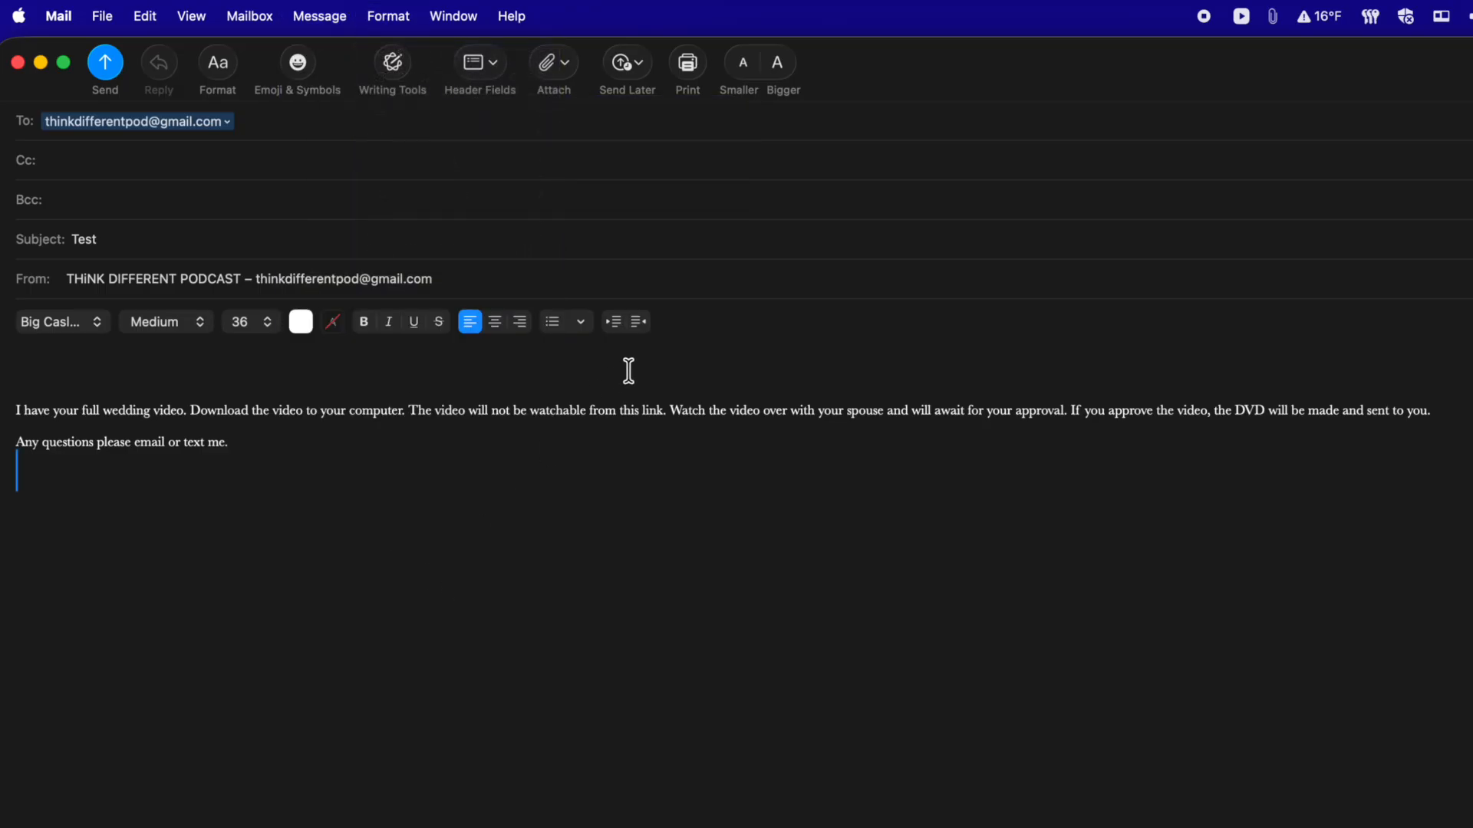
pyautogui.click(580, 322)
pyautogui.click(392, 627)
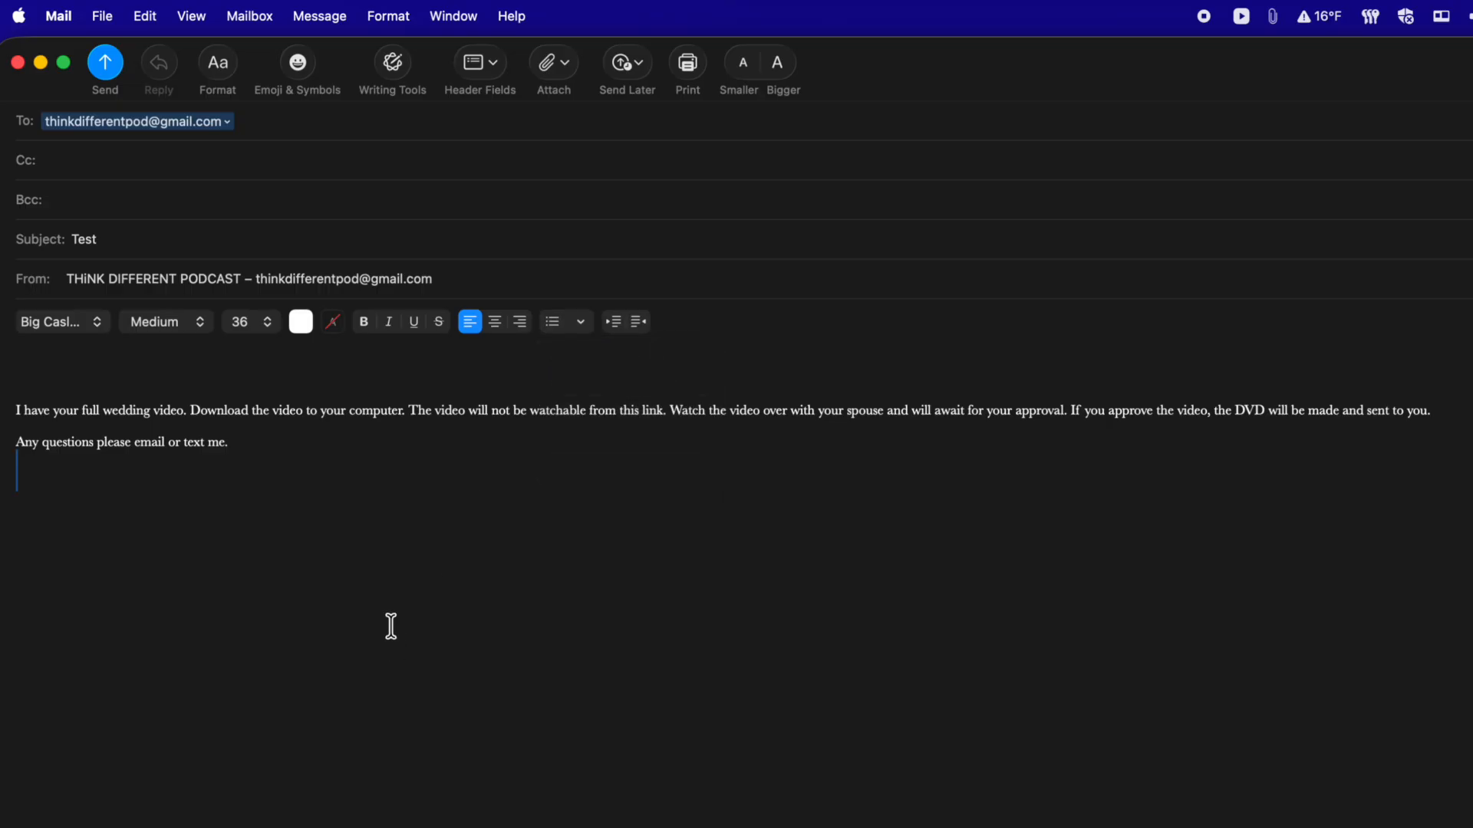